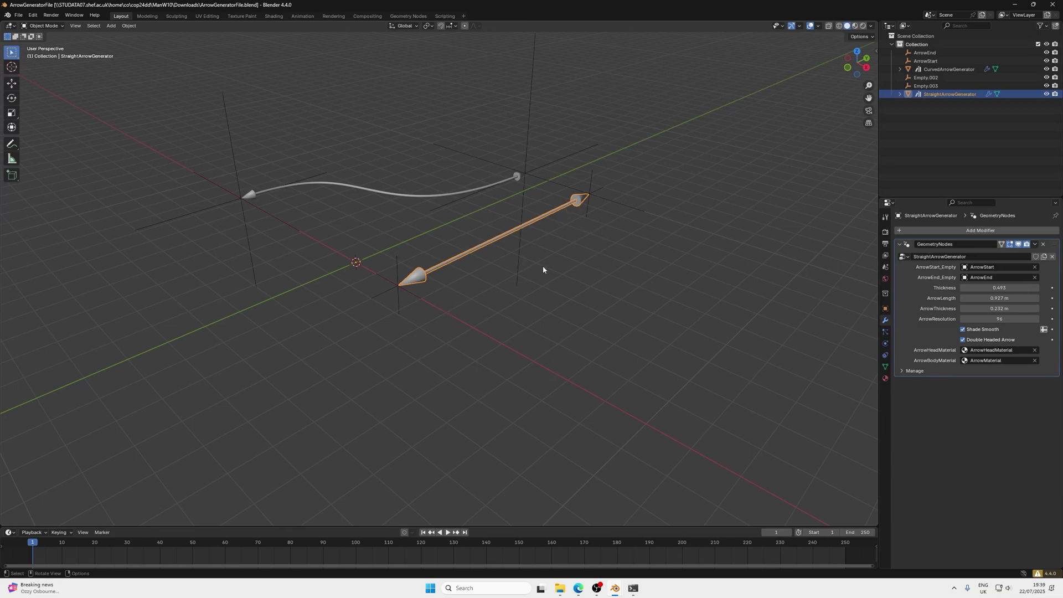
# Move the ArrowEnd empty lower in the scene to change the straight arrow's direction
pyautogui.moveTo(544, 268); pyautogui.dragTo(471, 320, button='middle')
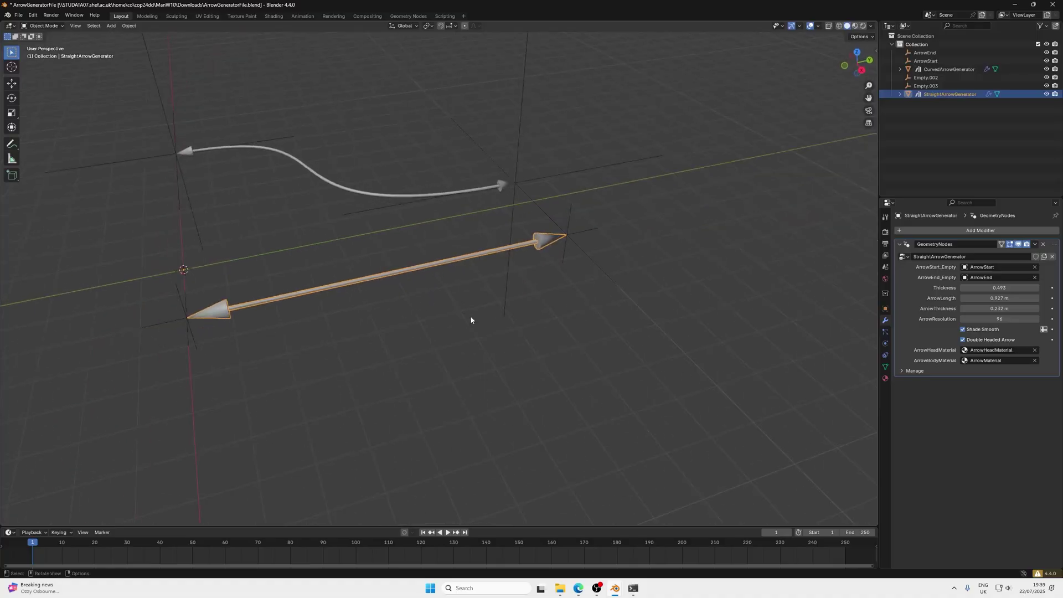
pyautogui.click(572, 221)
pyautogui.press('g')
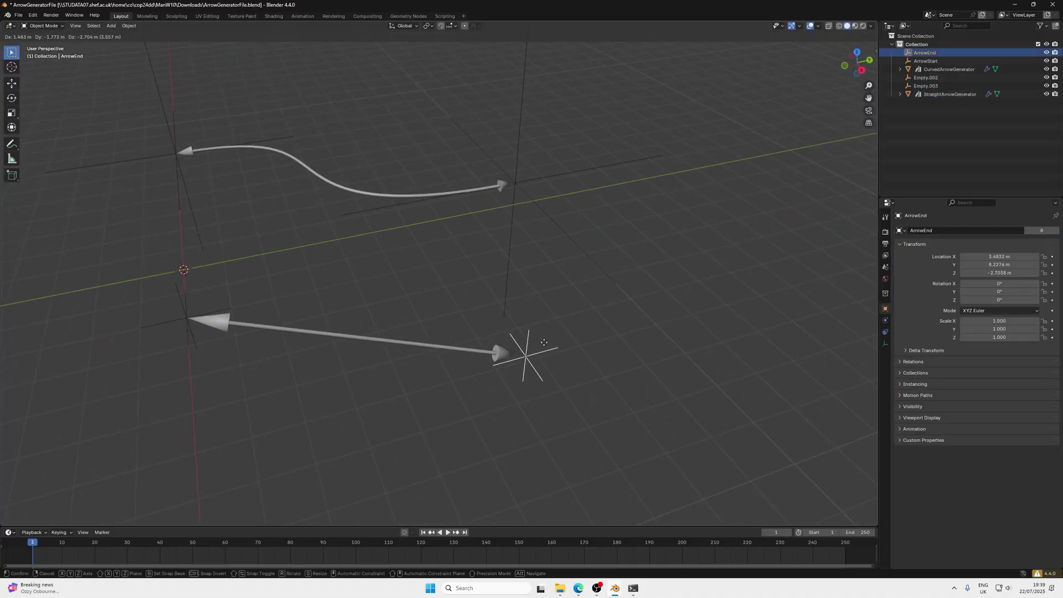
pyautogui.click(551, 333)
# Set the straight arrow's Thickness to 1.073, ArrowLength to 2.13 m, ArrowThickness to 0.932 m and ArrowResolution to 3, and disable Shade Smooth
pyautogui.click(515, 343)
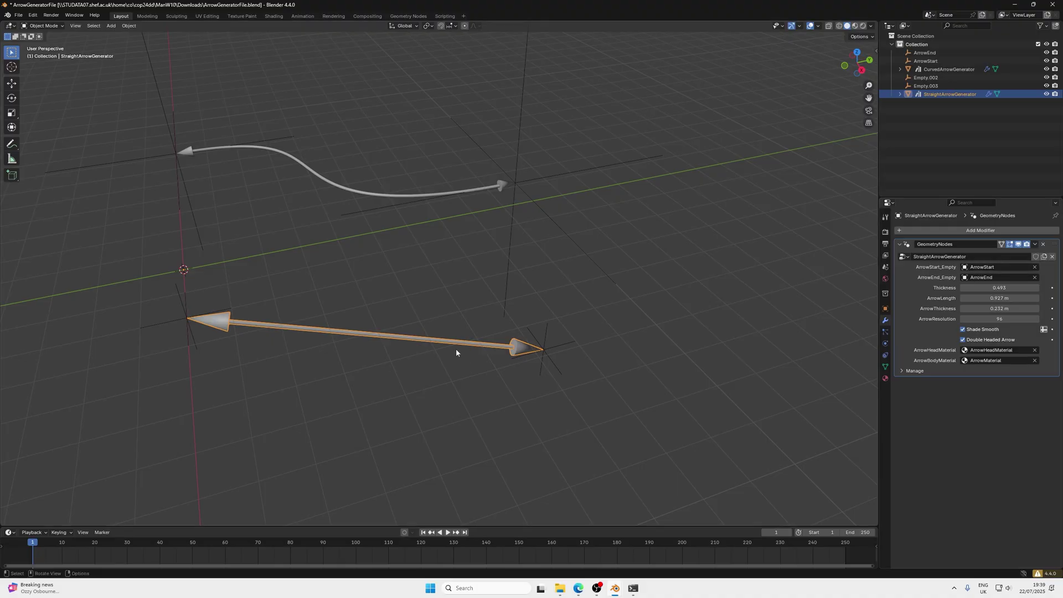
pyautogui.moveTo(983, 285); pyautogui.dragTo(964, 319)
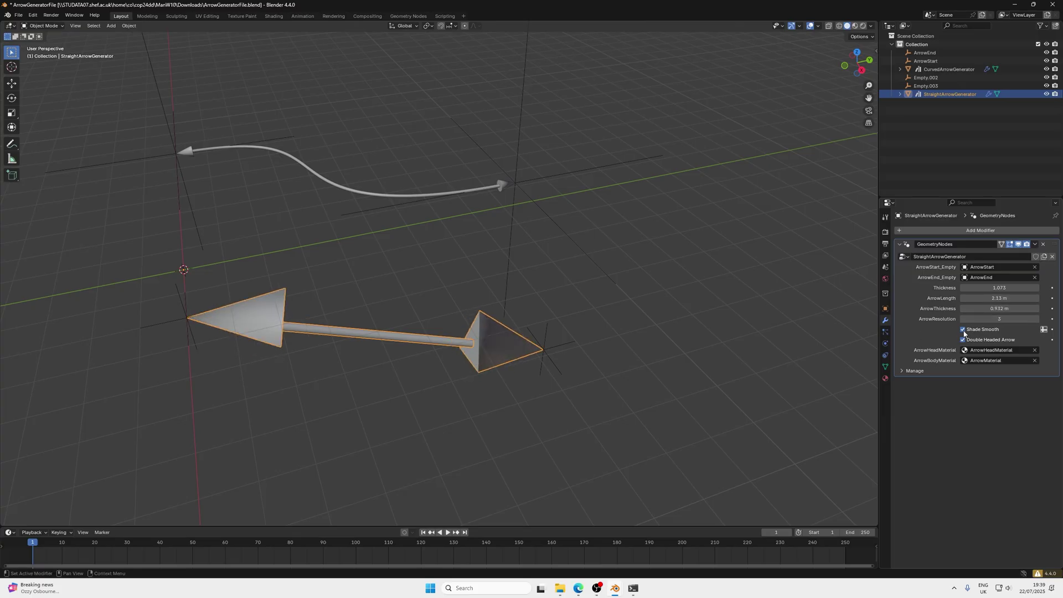
pyautogui.click(964, 329)
pyautogui.moveTo(504, 408); pyautogui.dragTo(486, 389, button='middle')
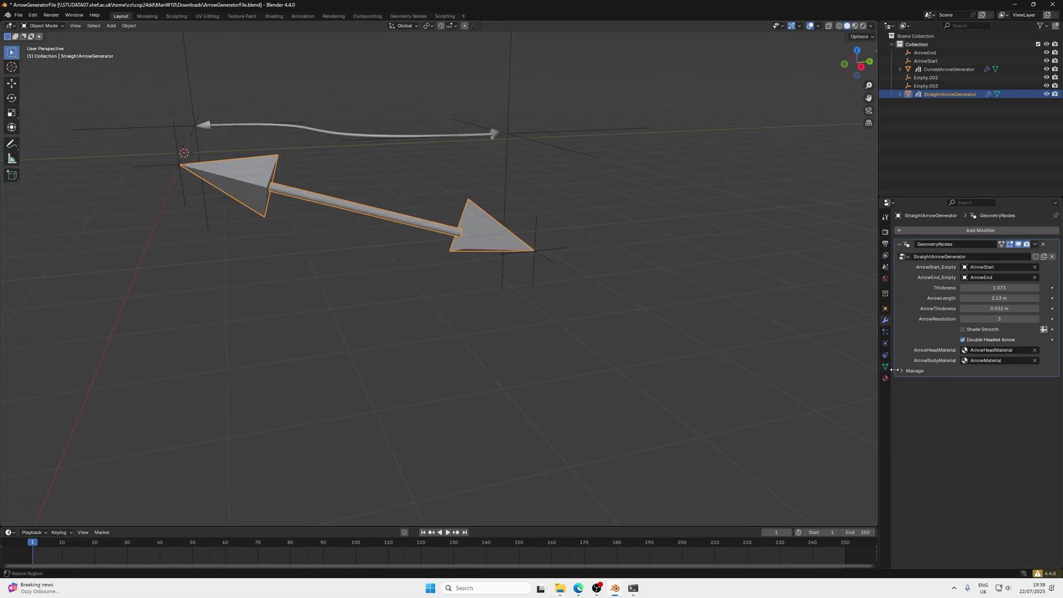
# Turn the straight arrow's Double Headed Arrow option off and on again to compare both versions
pyautogui.click(978, 340)
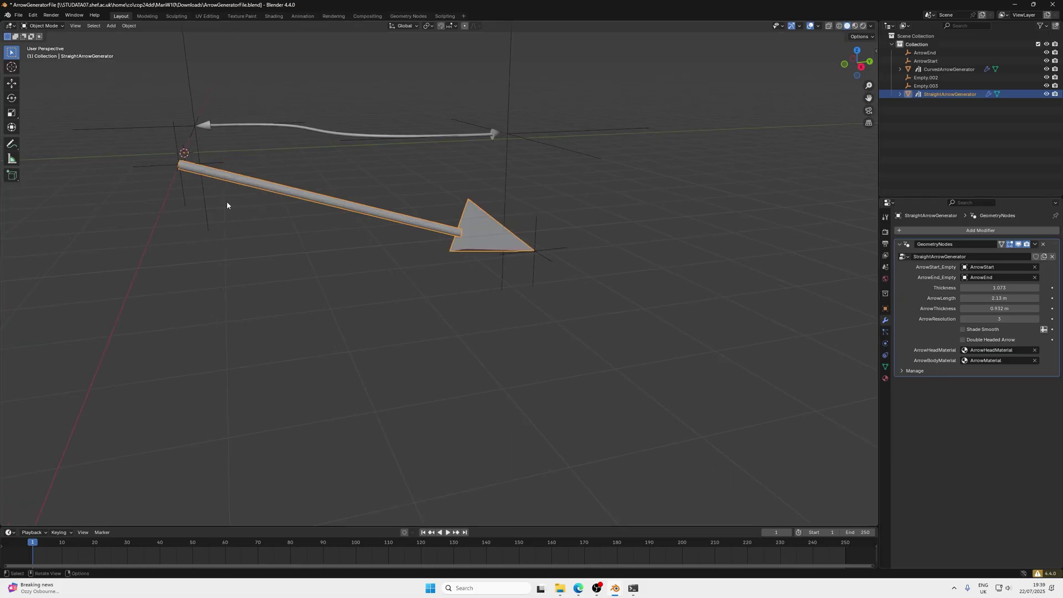
pyautogui.click(965, 341)
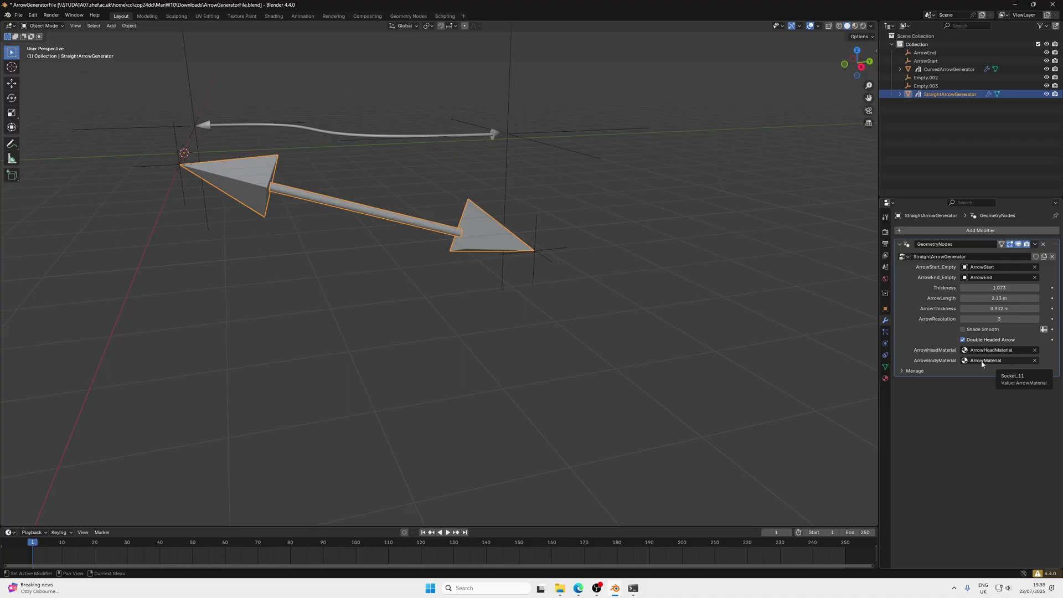
pyautogui.moveTo(776, 344); pyautogui.dragTo(263, 289, button='middle')
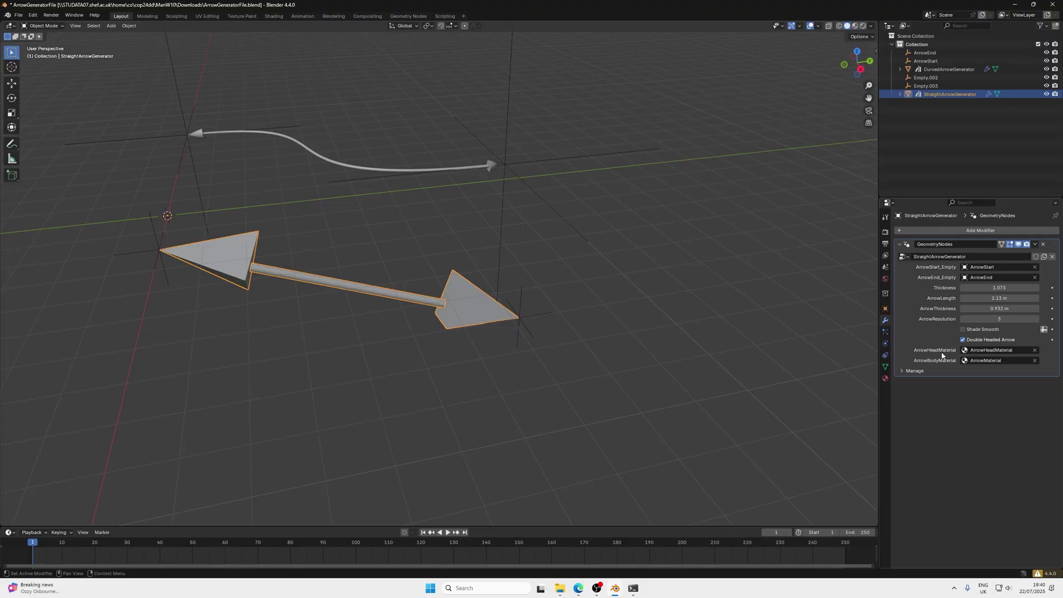
# Select Empty.003 at the curved arrow's end and rotate it freely to about -193.5°, -25.2°, 64.6° to reshape the curve
pyautogui.moveTo(610, 288); pyautogui.dragTo(439, 248, button='middle')
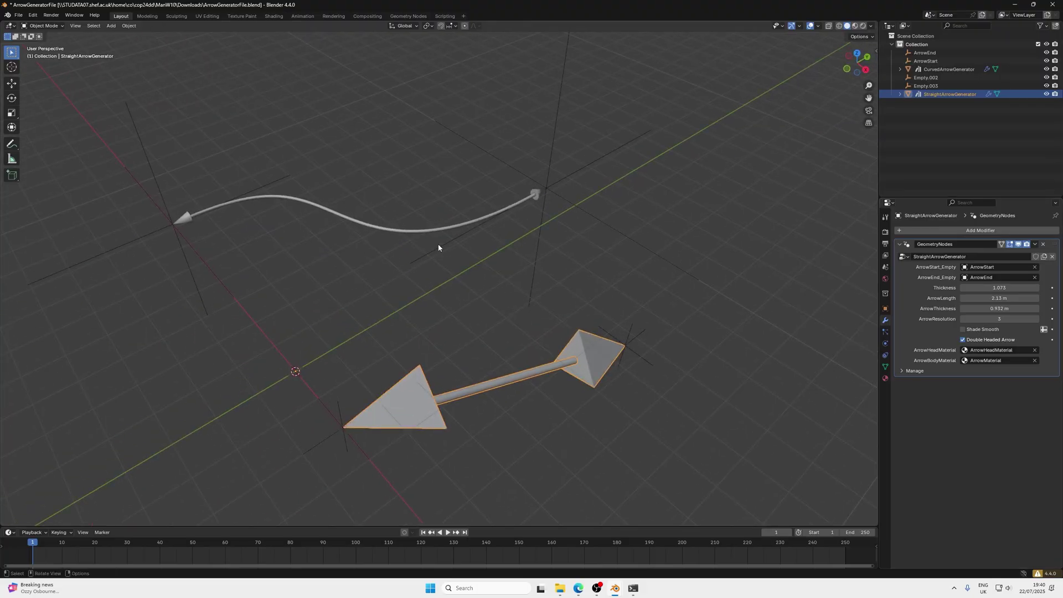
pyautogui.click(440, 249)
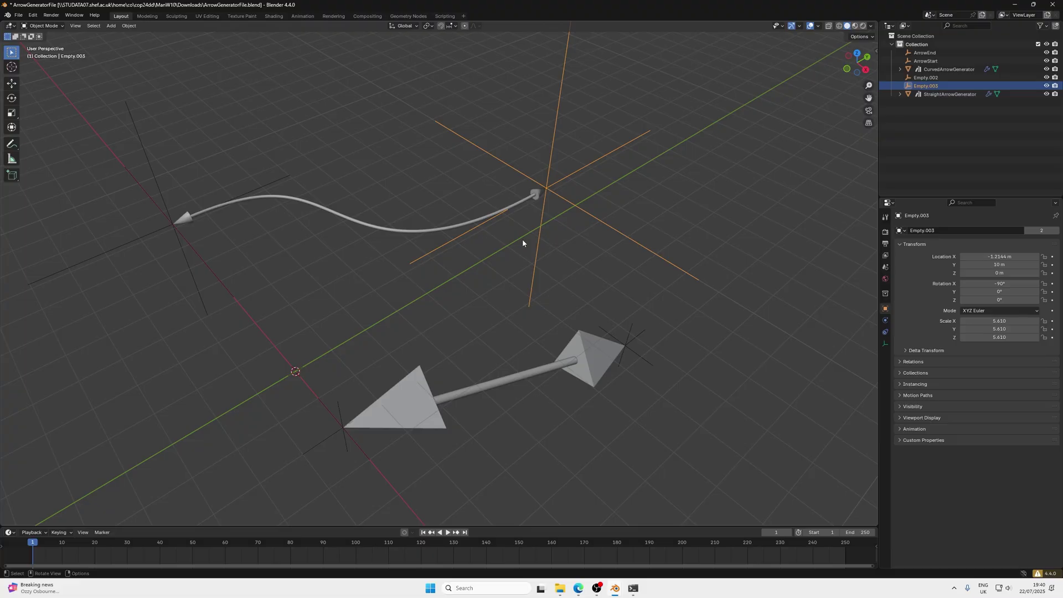
pyautogui.scroll(3, 523, 239)
pyautogui.scroll(-3, 522, 239)
pyautogui.moveTo(553, 254); pyautogui.dragTo(222, 209, button='middle')
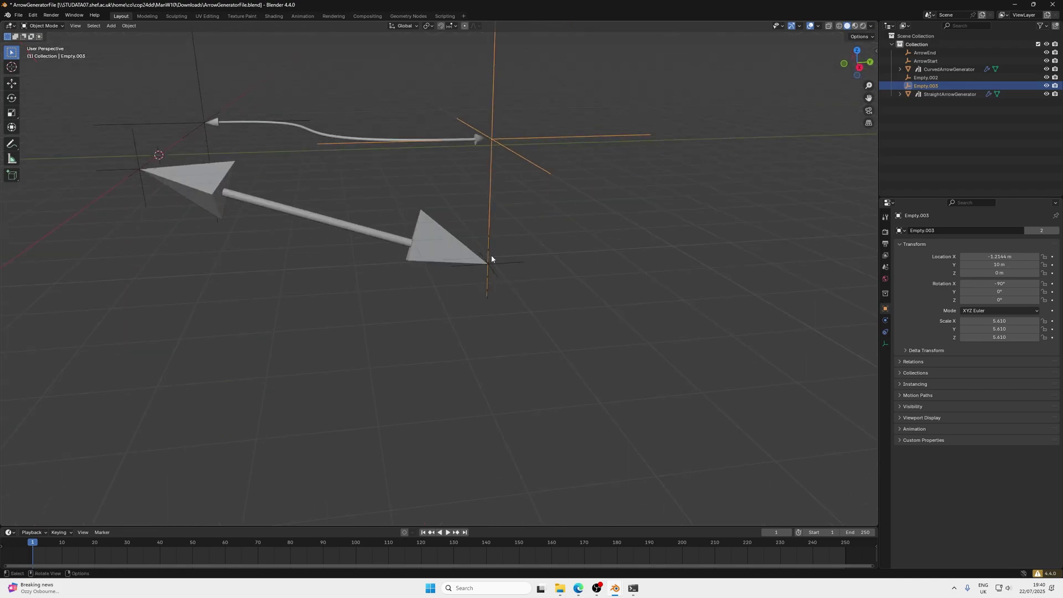
pyautogui.moveTo(443, 154); pyautogui.dragTo(554, 208, button='middle')
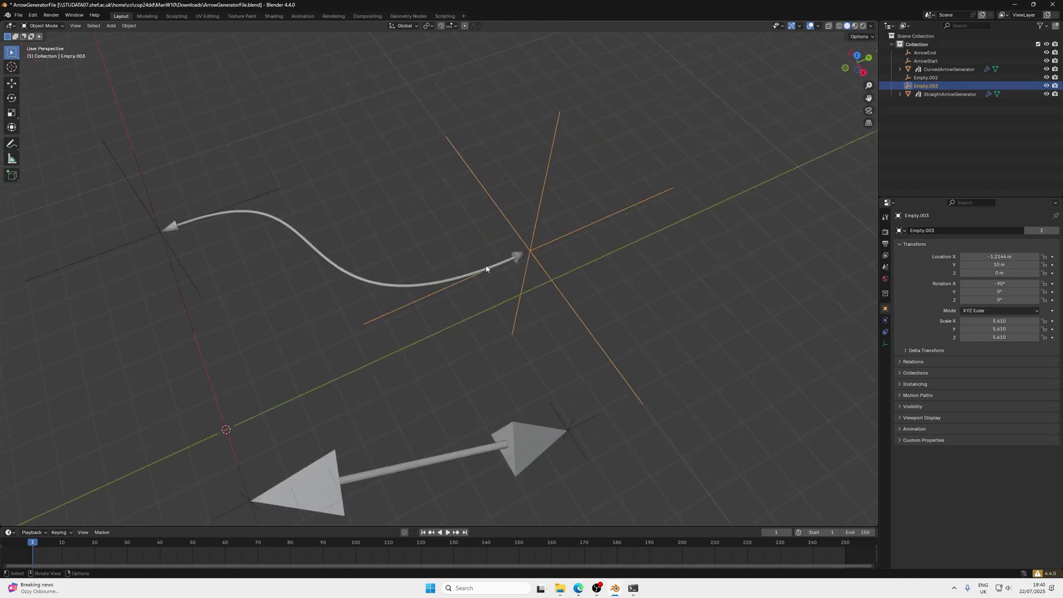
pyautogui.press('r')
pyautogui.press('r')
pyautogui.click(376, 245)
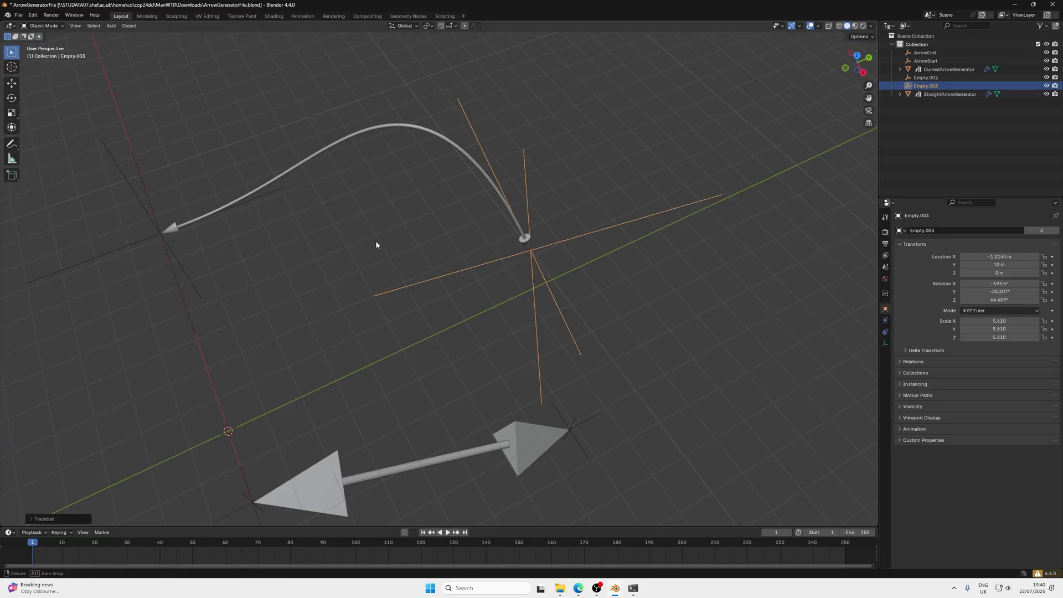
# Rotate Empty.003 again to about -108.8°, 31.4°, -134° and scale it to about 5.18
pyautogui.moveTo(376, 244); pyautogui.dragTo(388, 182, button='middle')
pyautogui.press('r')
pyautogui.press('r')
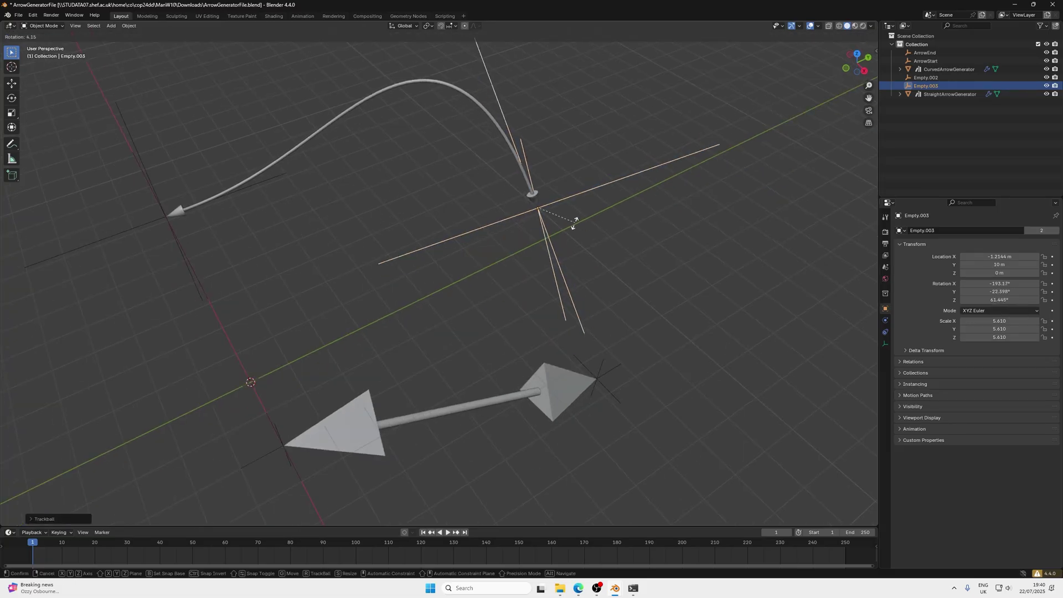
pyautogui.click(451, 270)
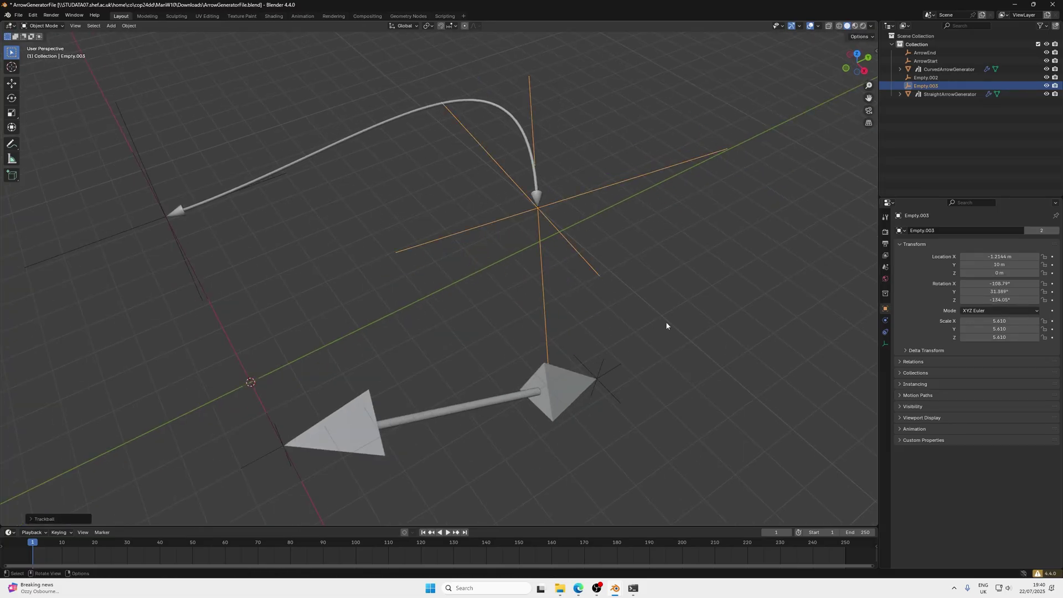
pyautogui.press('s')
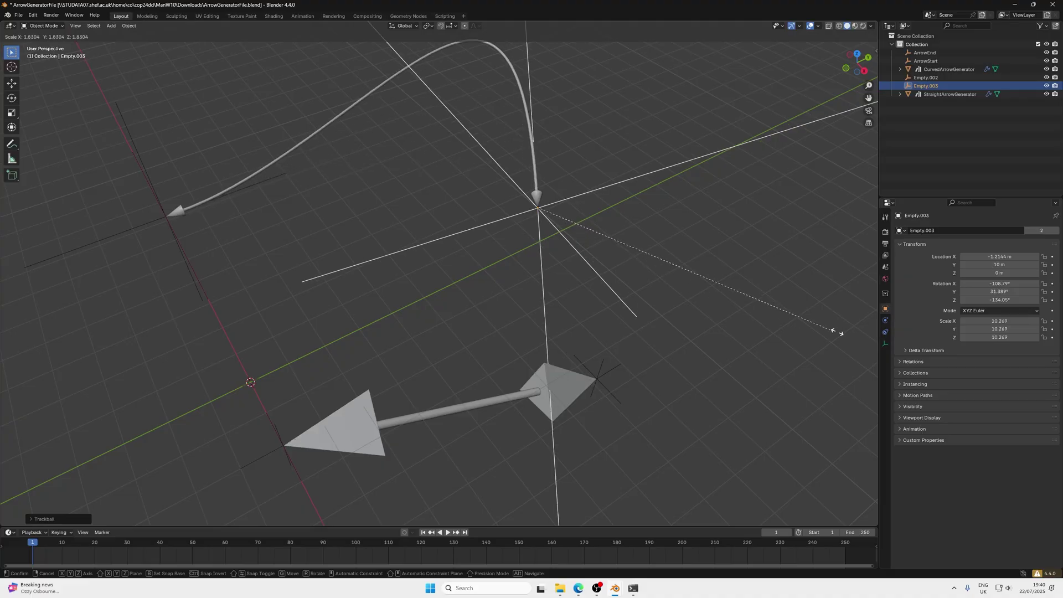
pyautogui.click(665, 302)
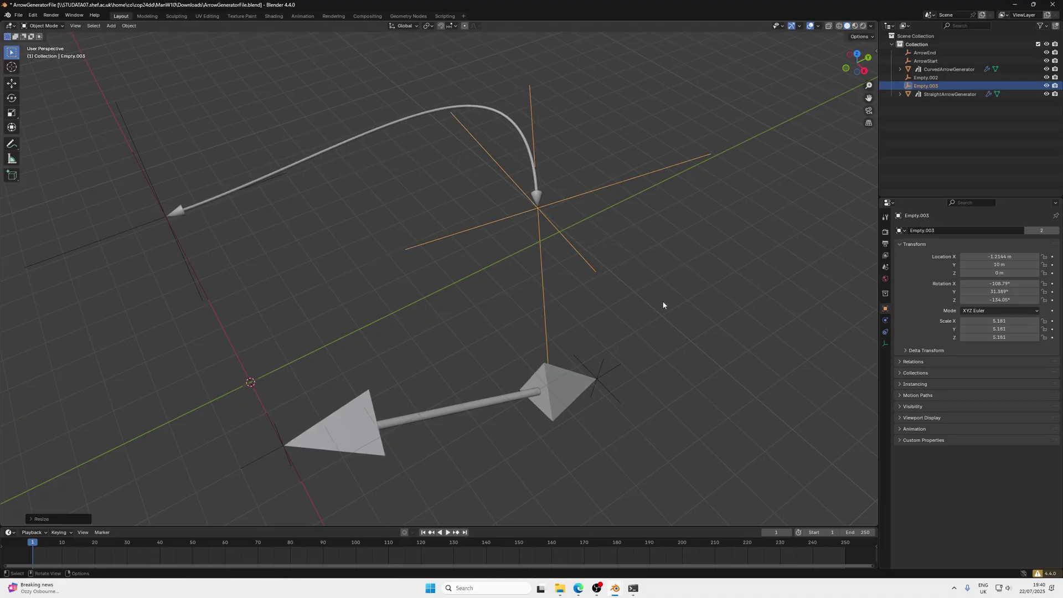
# Rotate Empty.002 at the curved arrow's other end to about -58.7°, -72.9°, 102.5° and rescale it
pyautogui.moveTo(662, 303); pyautogui.dragTo(428, 208, button='middle')
pyautogui.click(171, 267)
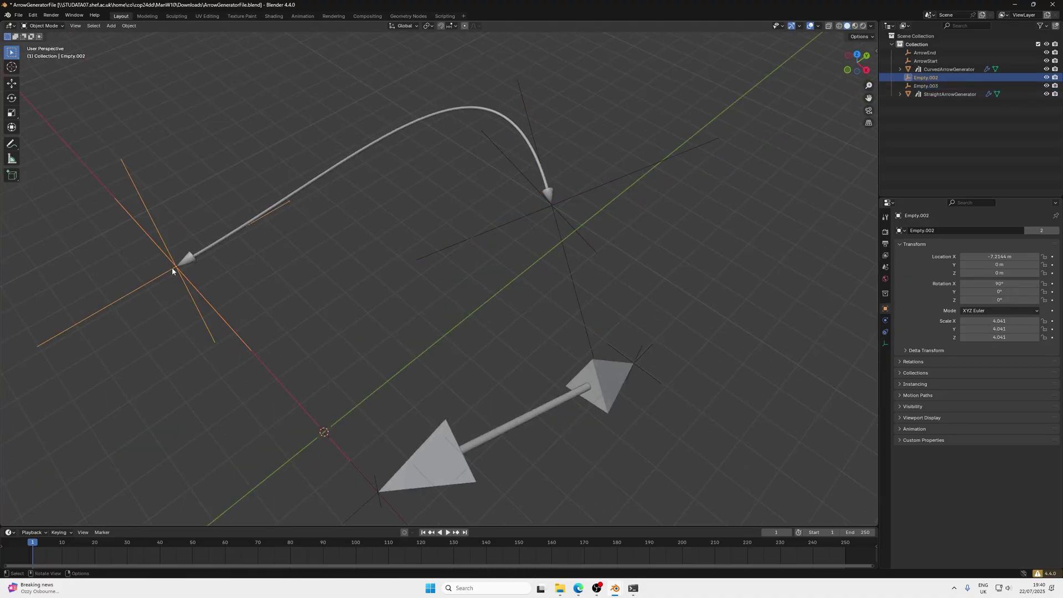
pyautogui.press('r')
pyautogui.press('r')
pyautogui.click(290, 308)
pyautogui.press('s')
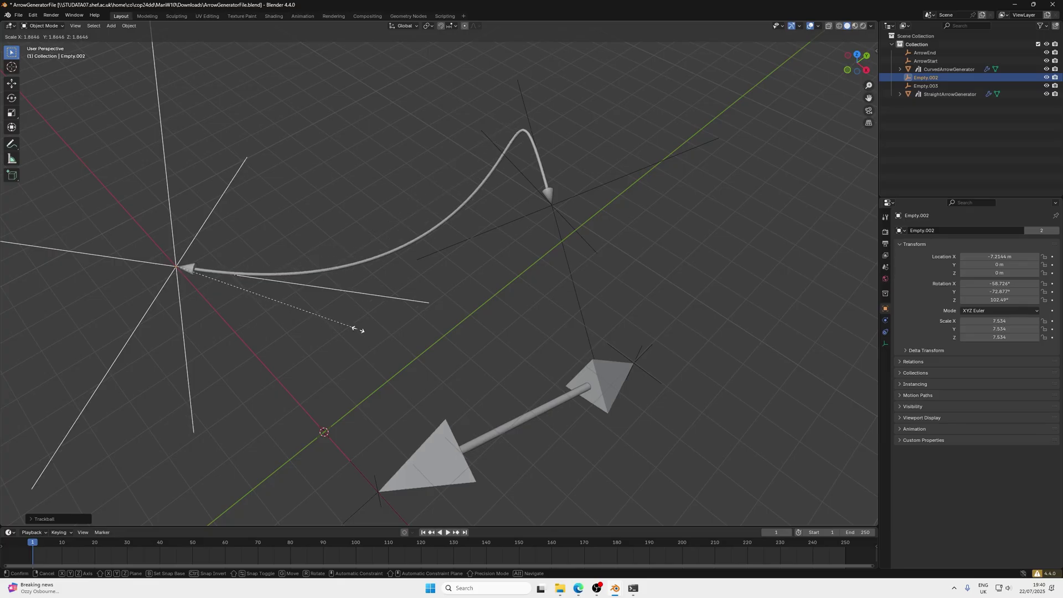
pyautogui.click(356, 327)
pyautogui.click(381, 238)
pyautogui.click(434, 267)
pyautogui.moveTo(433, 271); pyautogui.dragTo(408, 277, button='middle')
pyautogui.press('s')
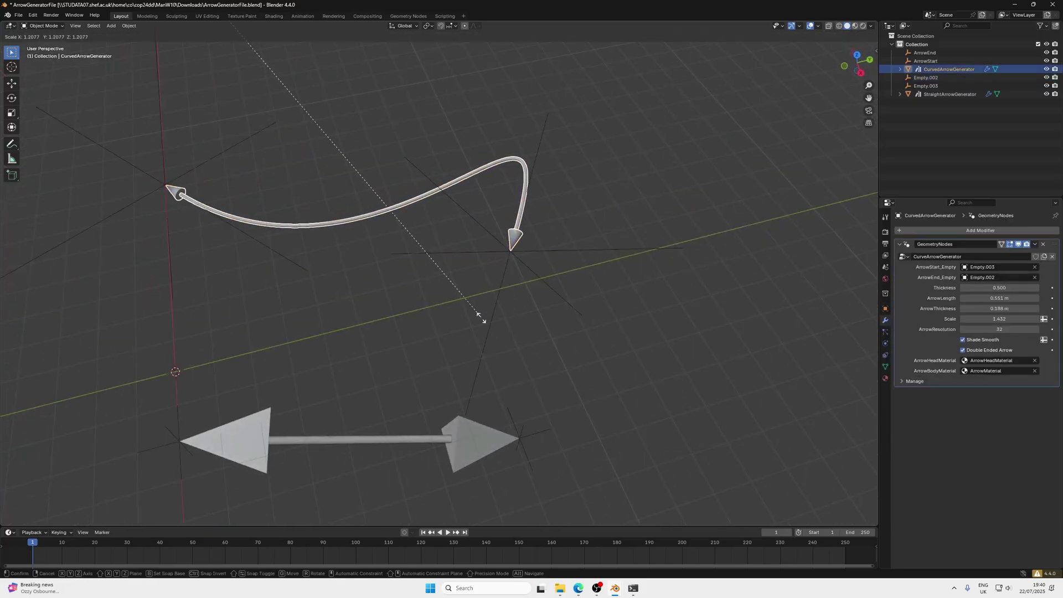
pyautogui.press('Escape')
# Start a new default scene without saving the changes to the arrow generator file
pyautogui.click(480, 454)
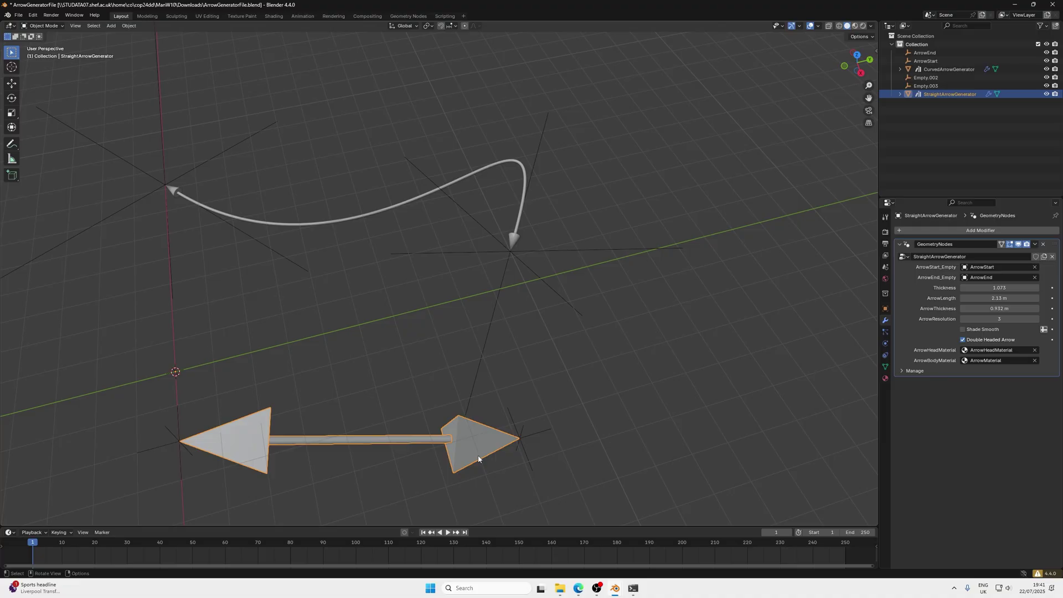
pyautogui.moveTo(520, 440); pyautogui.dragTo(401, 412, button='middle')
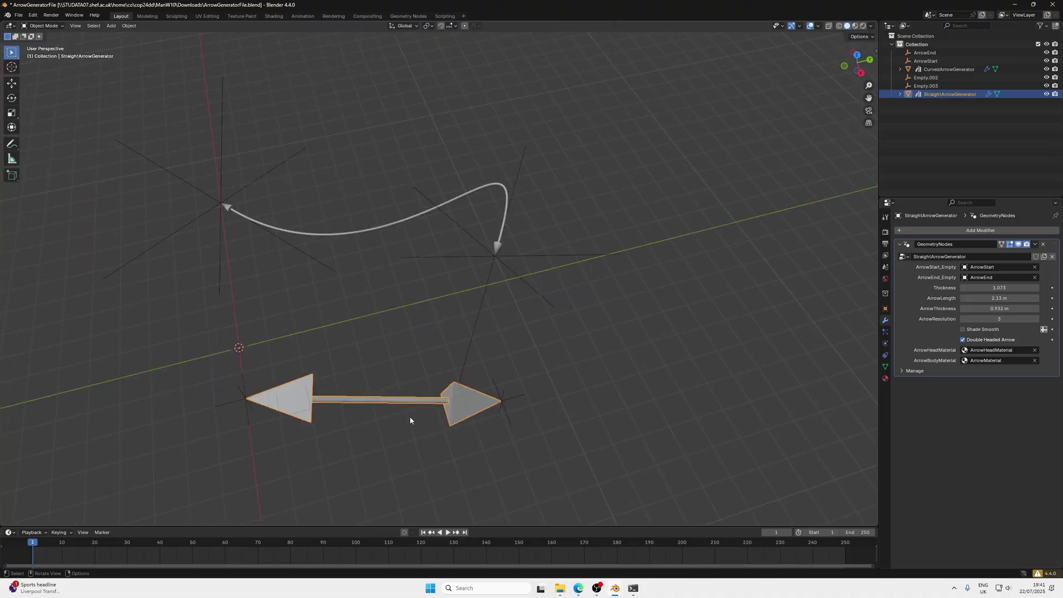
pyautogui.click(18, 14)
pyautogui.click(141, 30)
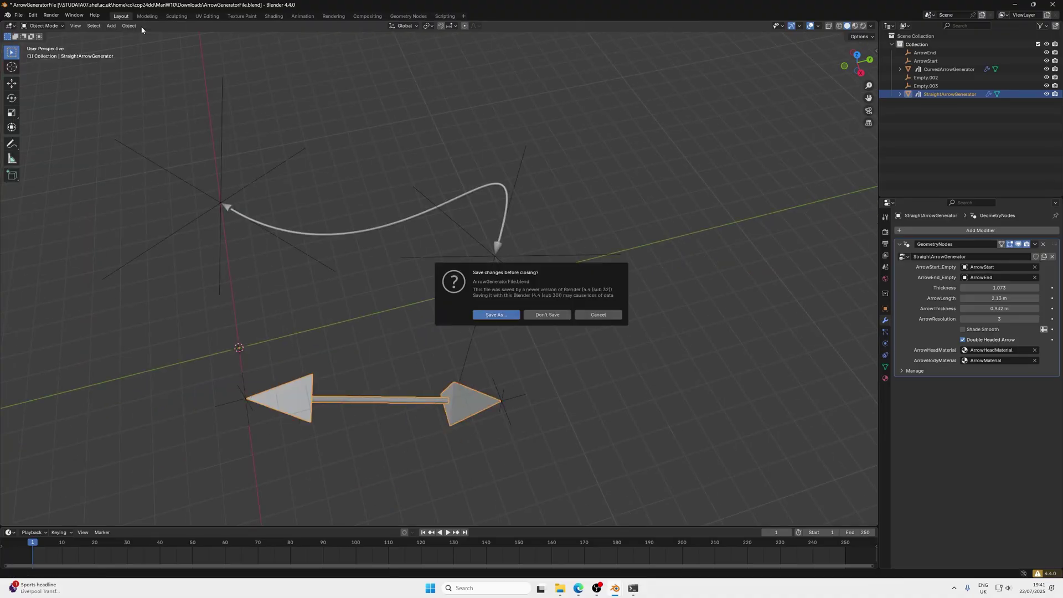
pyautogui.click(532, 315)
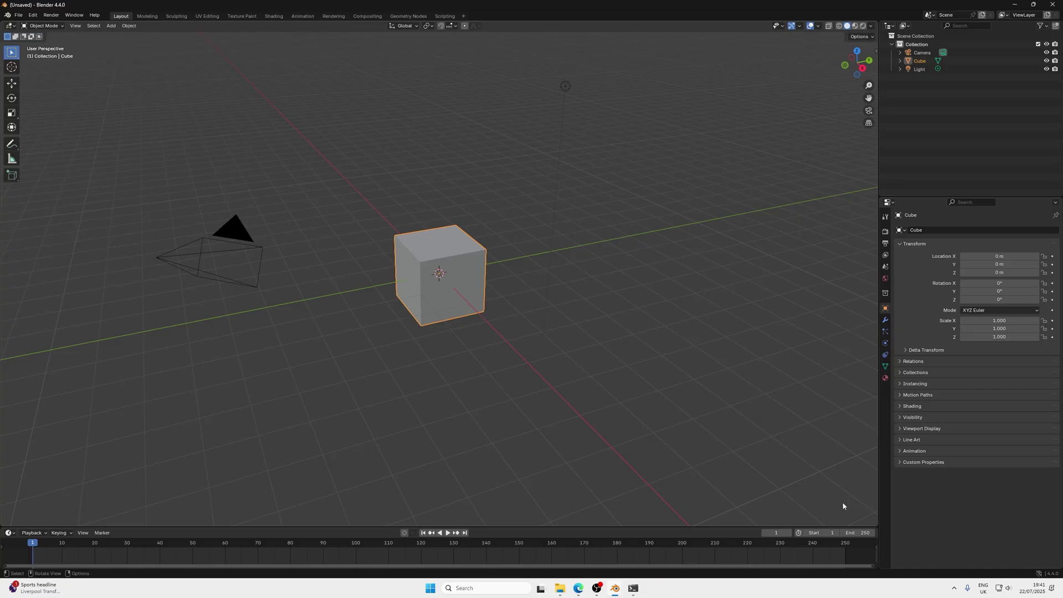
# Split off a Geometry Node Editor area below the 3D viewport and create a new node tree on the cube
pyautogui.moveTo(872, 526); pyautogui.dragTo(845, 314)
pyautogui.click(11, 320)
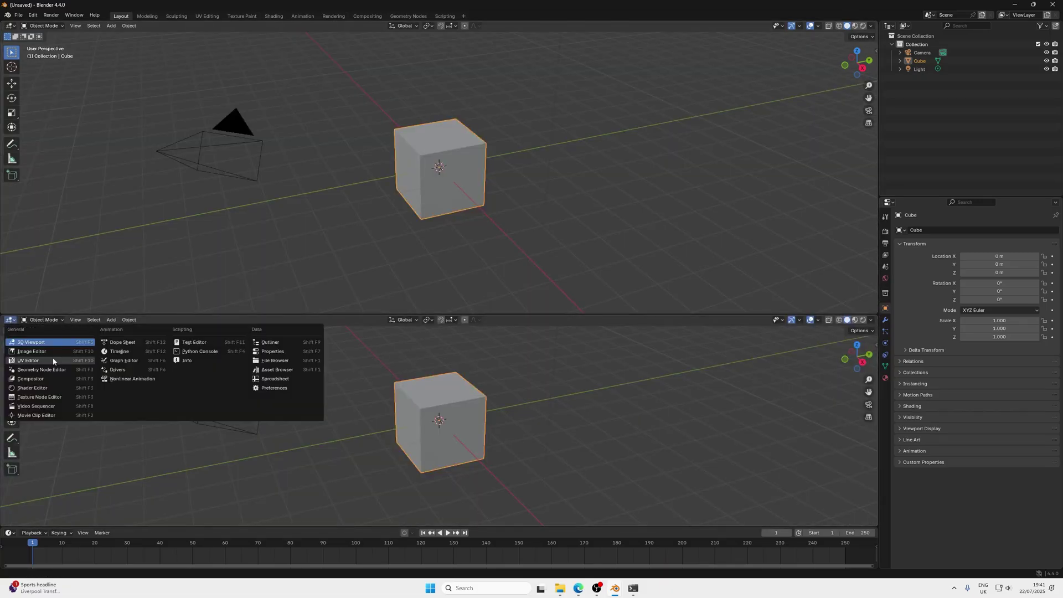
pyautogui.click(49, 371)
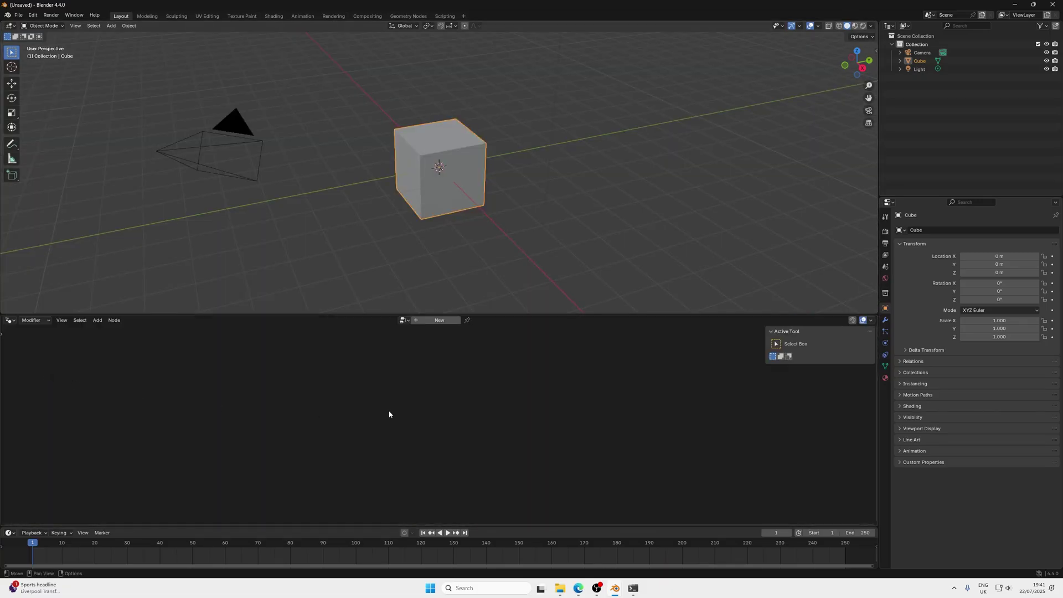
pyautogui.click(437, 324)
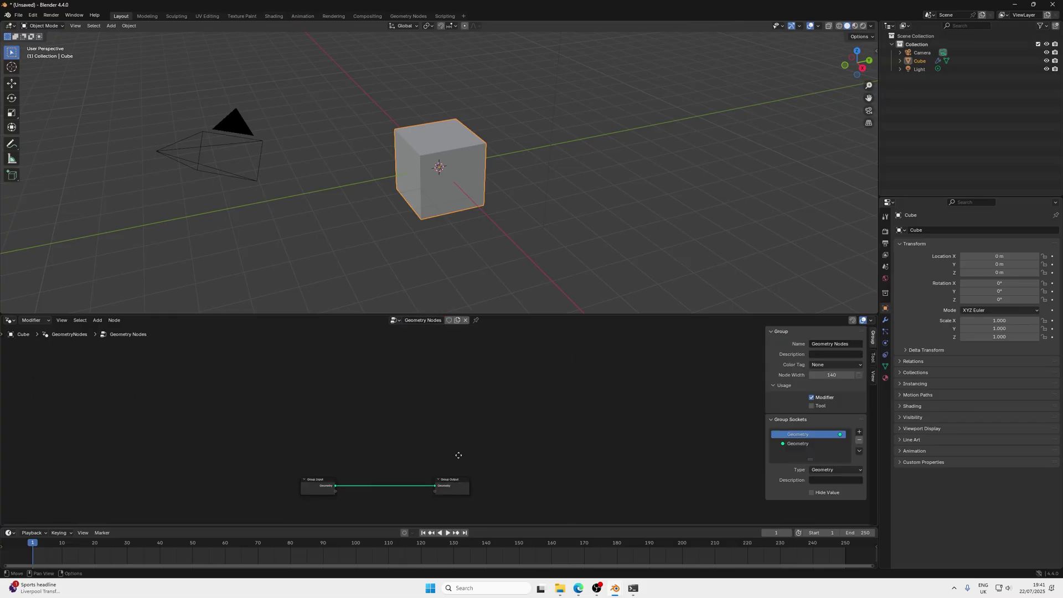
pyautogui.scroll(2, 489, 420)
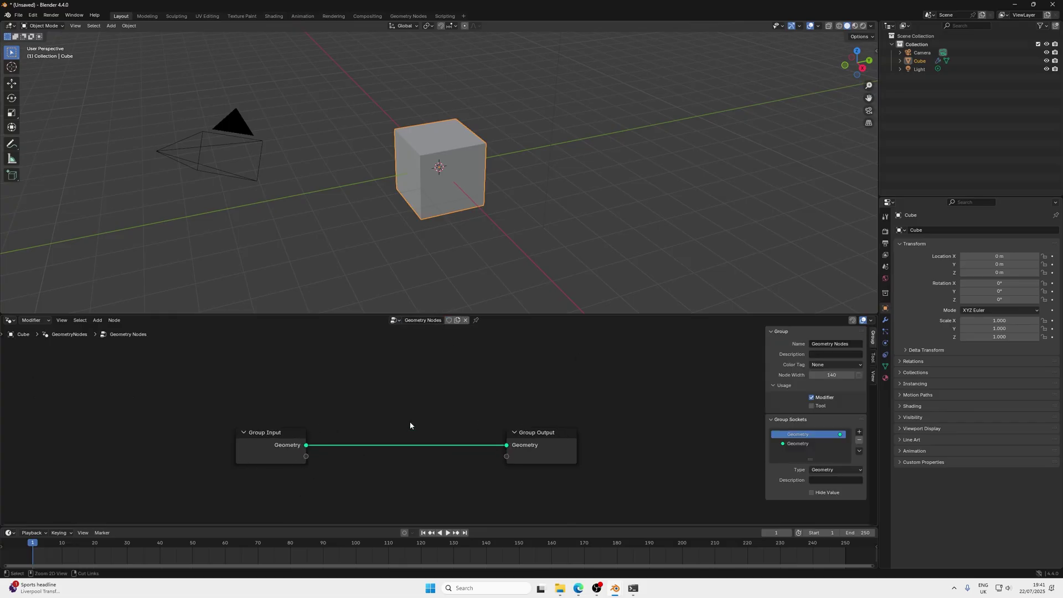
# Disconnect Group Input's geometry from Group Output and move the Group Input node farther away to make room
pyautogui.keyDown('ctrl'); pyautogui.moveTo(412, 415); pyautogui.dragTo(414, 466, button='right'); pyautogui.keyUp('ctrl')
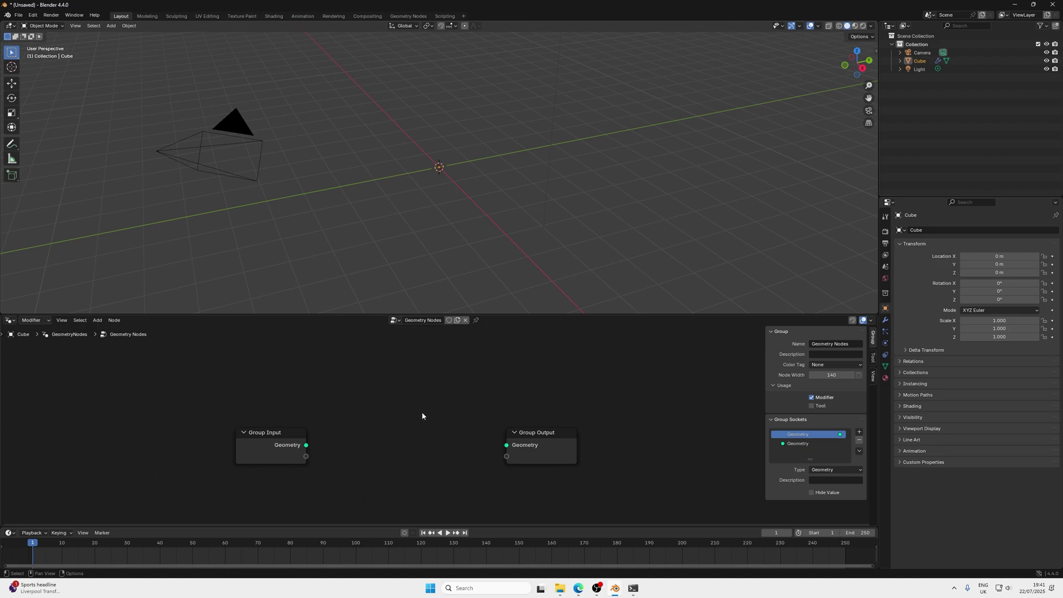
pyautogui.hotkey('ctrl', 'z')
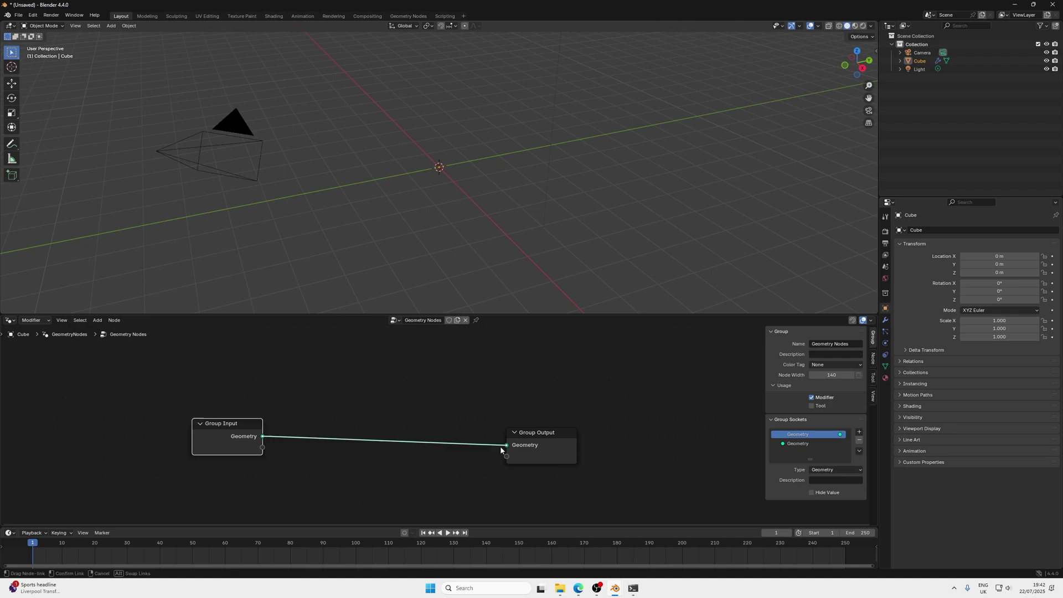
pyautogui.moveTo(507, 446); pyautogui.dragTo(461, 459)
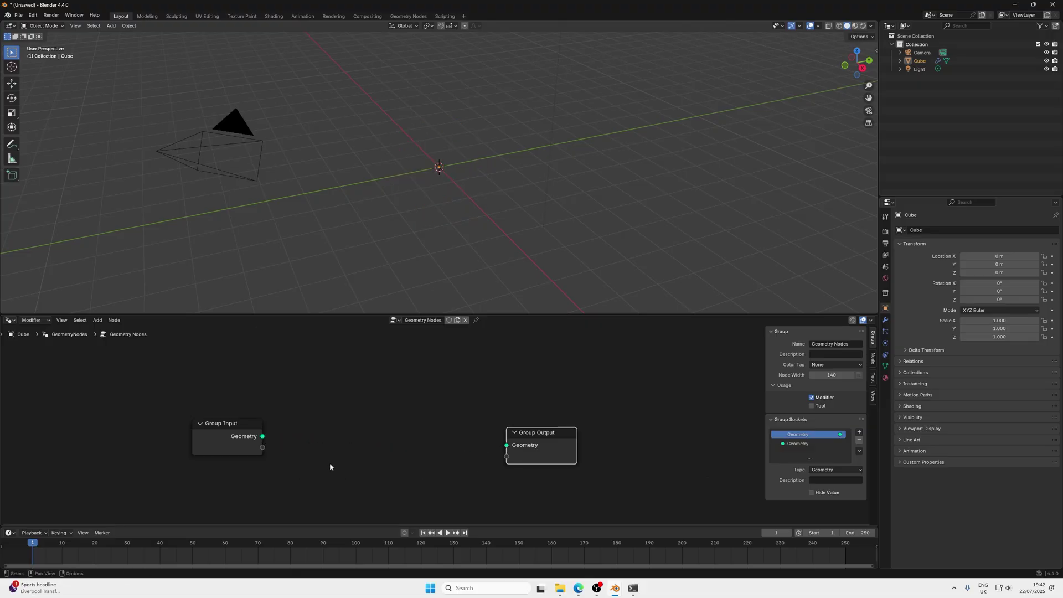
pyautogui.moveTo(240, 455); pyautogui.dragTo(120, 450)
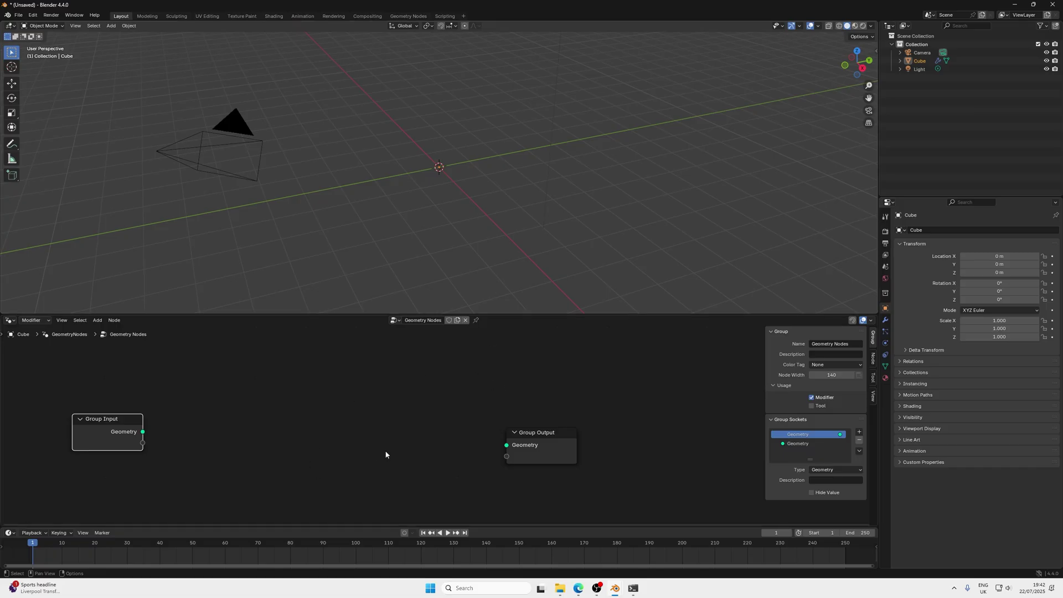
# Pin the Geometry Nodes tree so it stays shown in the node editor
pyautogui.moveTo(386, 455); pyautogui.dragTo(374, 419, button='middle')
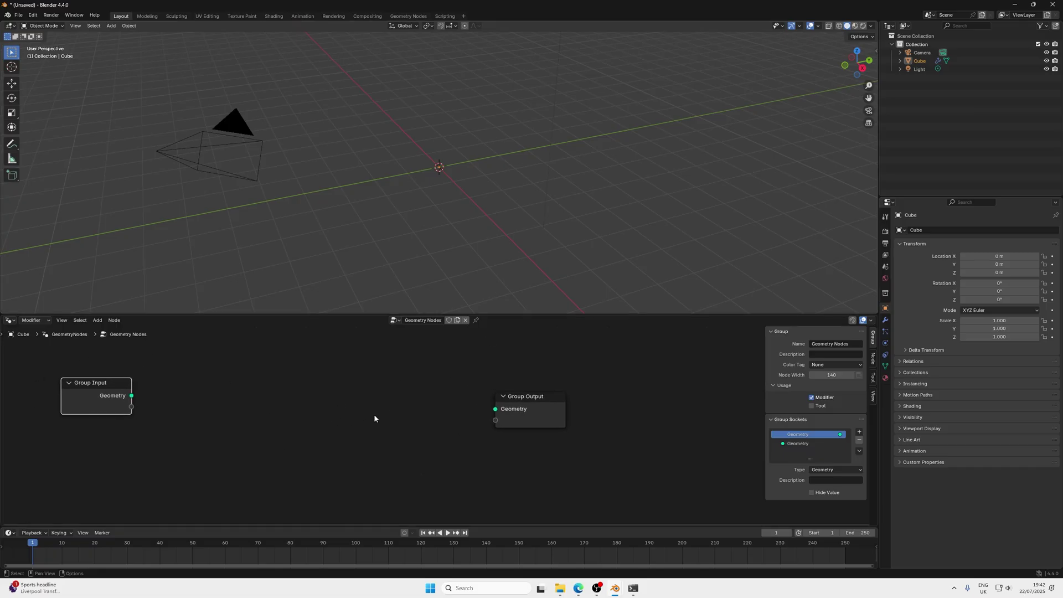
pyautogui.click(476, 321)
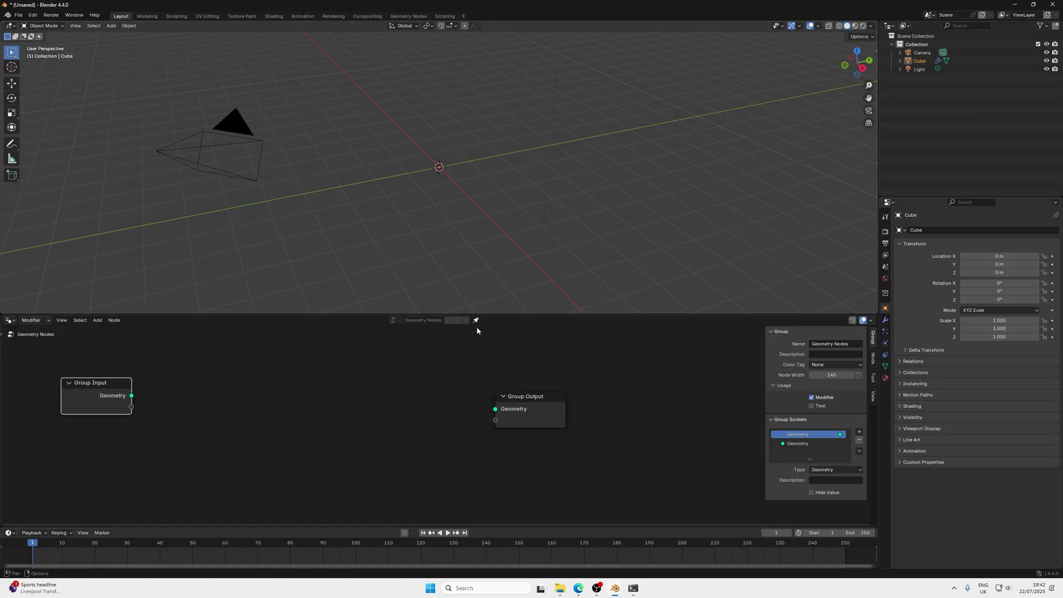
pyautogui.moveTo(385, 415); pyautogui.dragTo(422, 417, button='middle')
pyautogui.scroll(1, 392, 418)
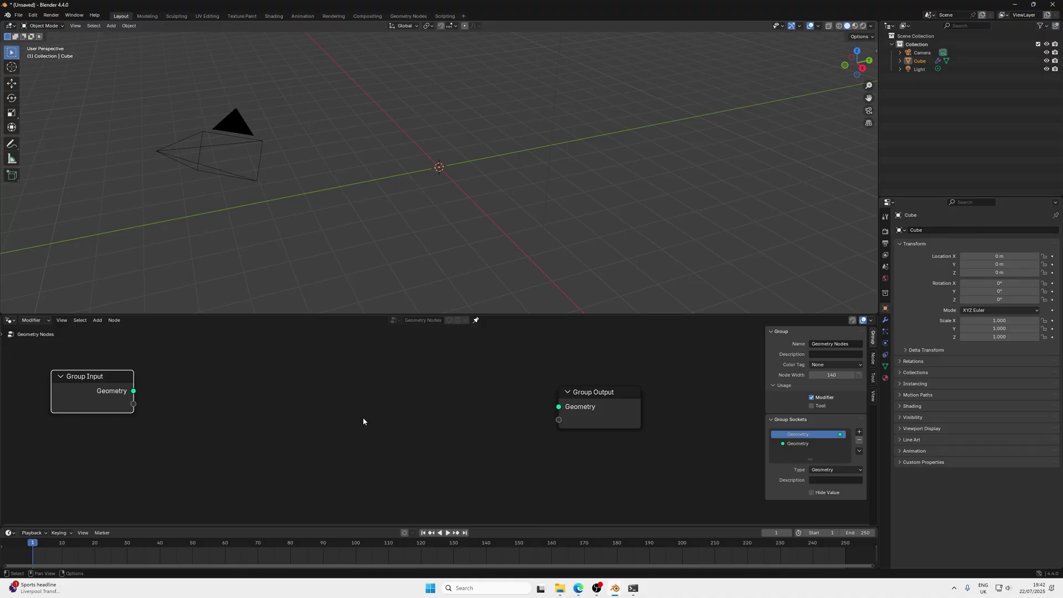
# Add a plain axes empty in the 3D viewport and move it along the Y axis in the negative direction
pyautogui.hotkey('shift', 'a')
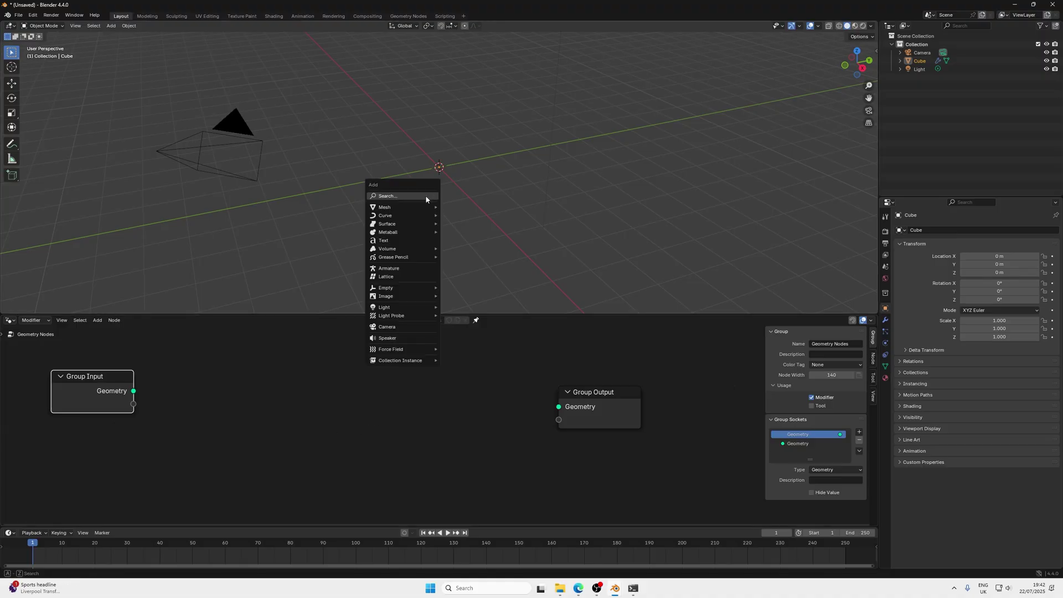
pyautogui.moveTo(410, 287)
pyautogui.click(483, 285)
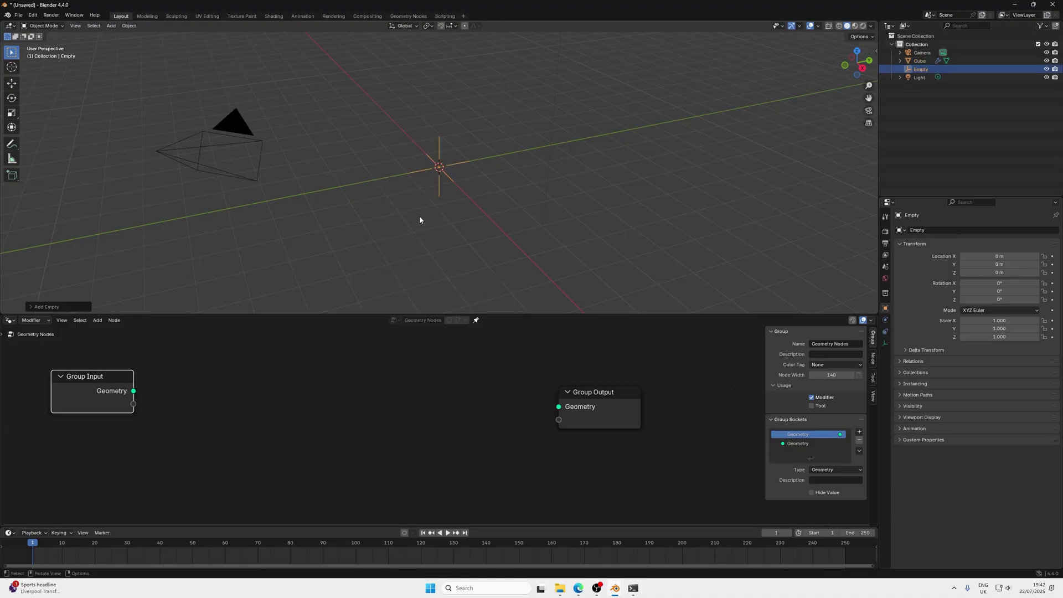
pyautogui.press('g')
pyautogui.press('y')
pyautogui.click(284, 269)
# Duplicate the empty and place the copy about 10.5 m away along the positive Y axis
pyautogui.hotkey('shift', 'd')
pyautogui.press('y')
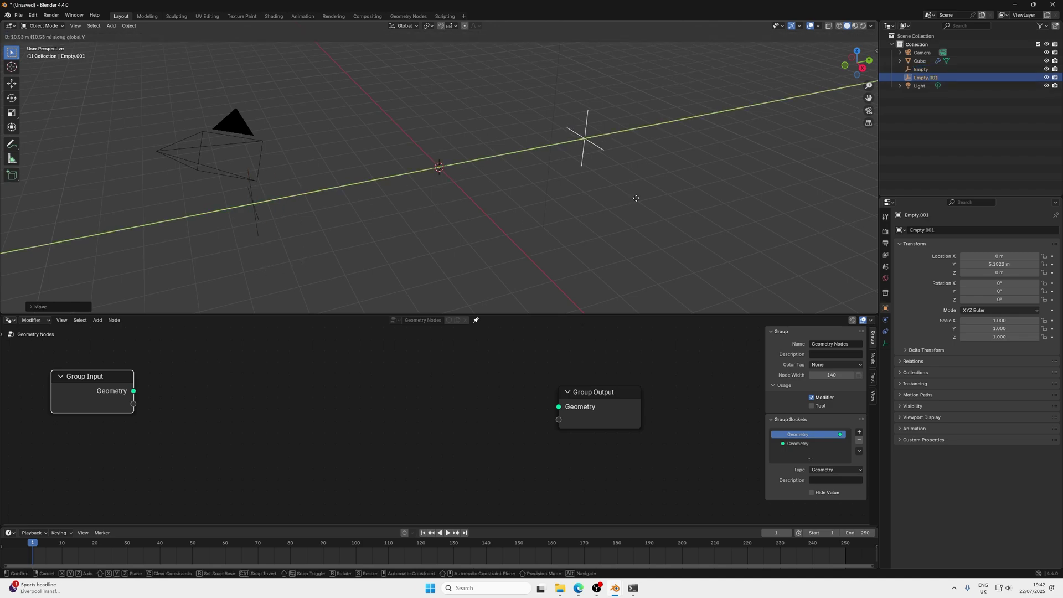
pyautogui.click(577, 247)
pyautogui.moveTo(577, 247); pyautogui.dragTo(329, 208, button='middle')
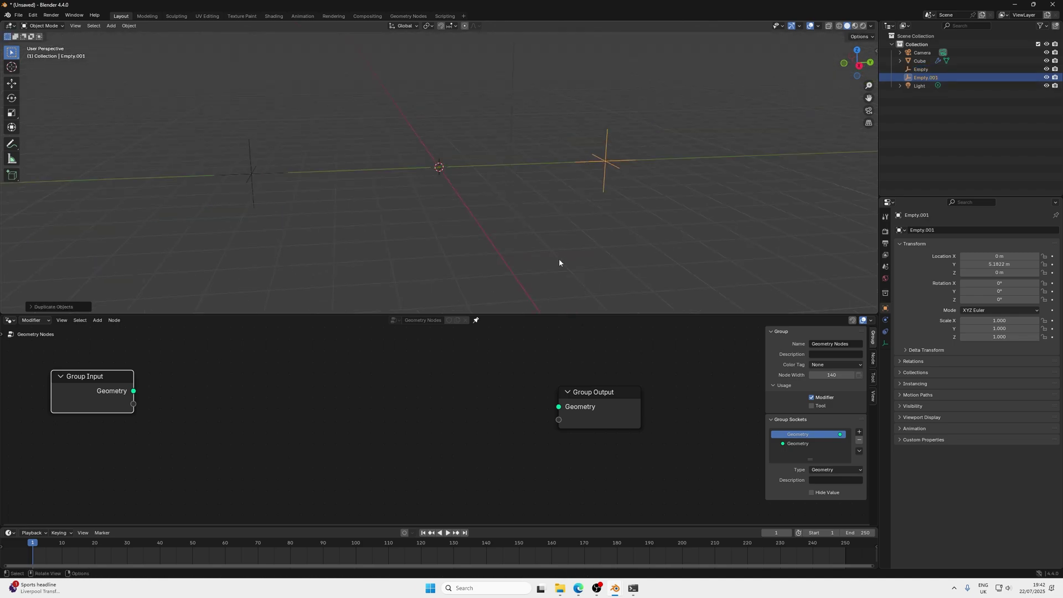
# Add an Object Info node between Group Input and Group Output and set its object to Empty.001
pyautogui.scroll(-1, 446, 408)
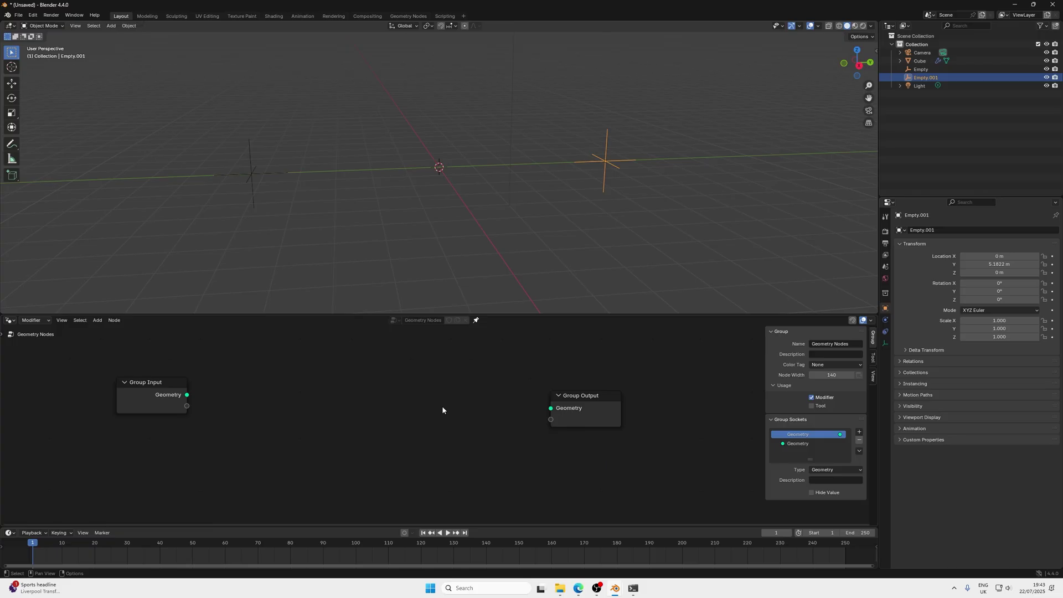
pyautogui.hotkey('shift', 'a')
pyautogui.write('ib')
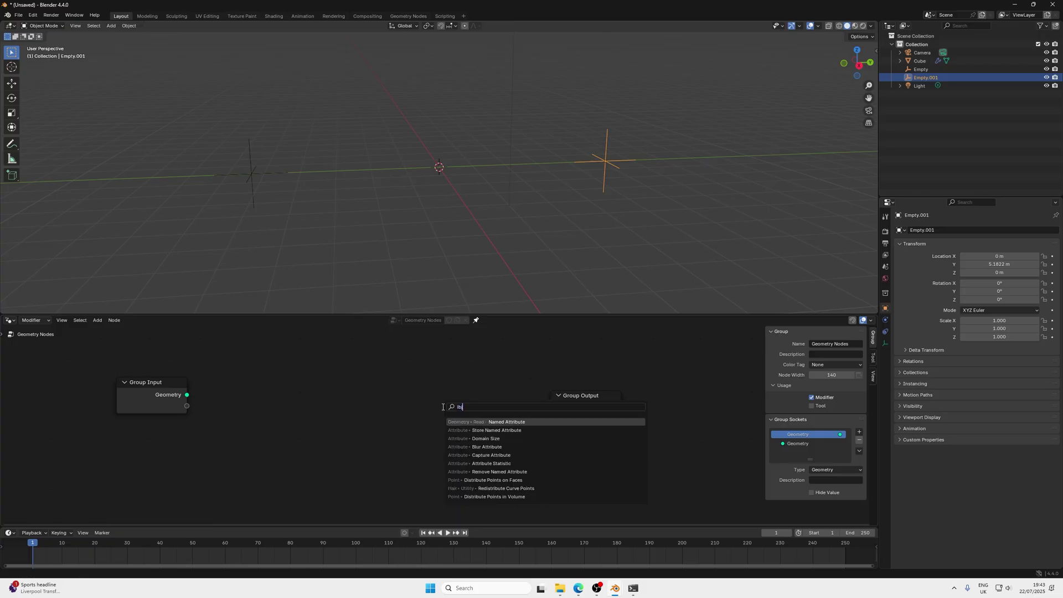
pyautogui.write('ject')
pyautogui.press('Return')
pyautogui.click(277, 438)
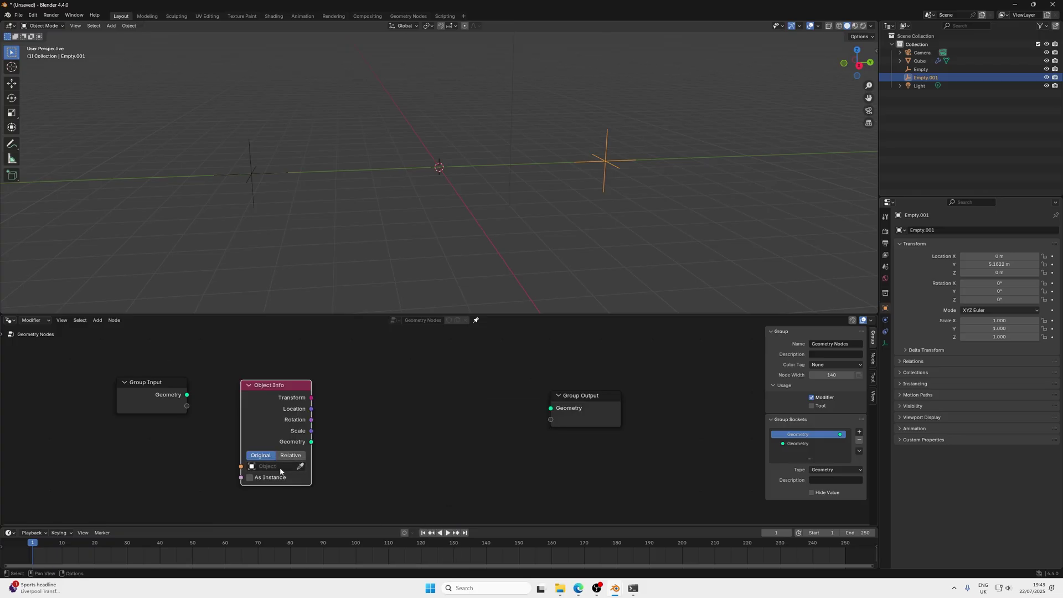
pyautogui.click(281, 471)
pyautogui.click(288, 390)
# Duplicate the Object Info node below the original and set the copy's object to Empty
pyautogui.scroll(-1, 311, 412)
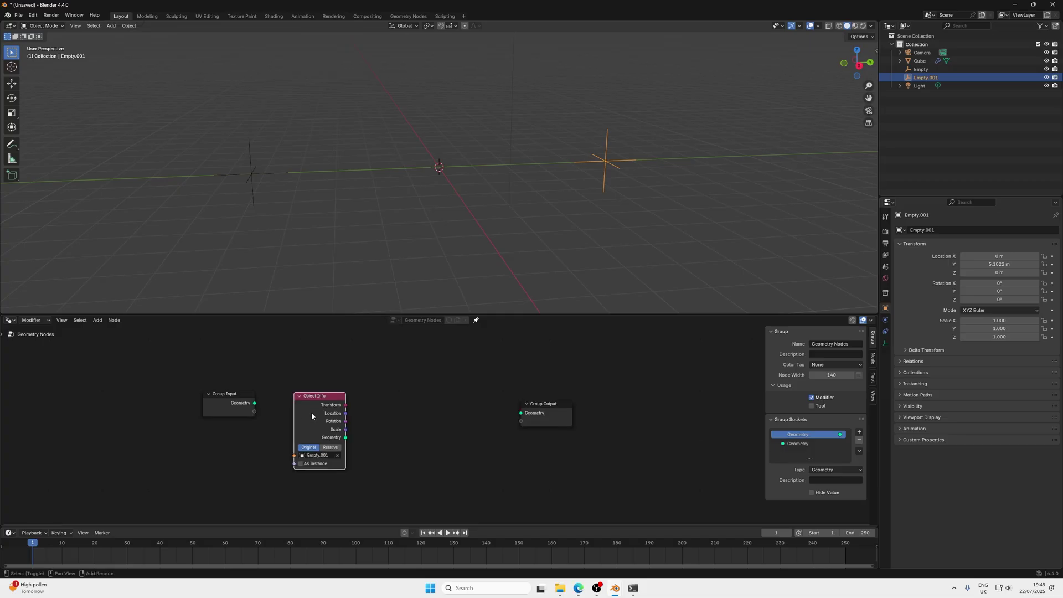
pyautogui.hotkey('shift', 'd')
pyautogui.click(308, 497)
pyautogui.moveTo(315, 526); pyautogui.dragTo(331, 468, button='middle')
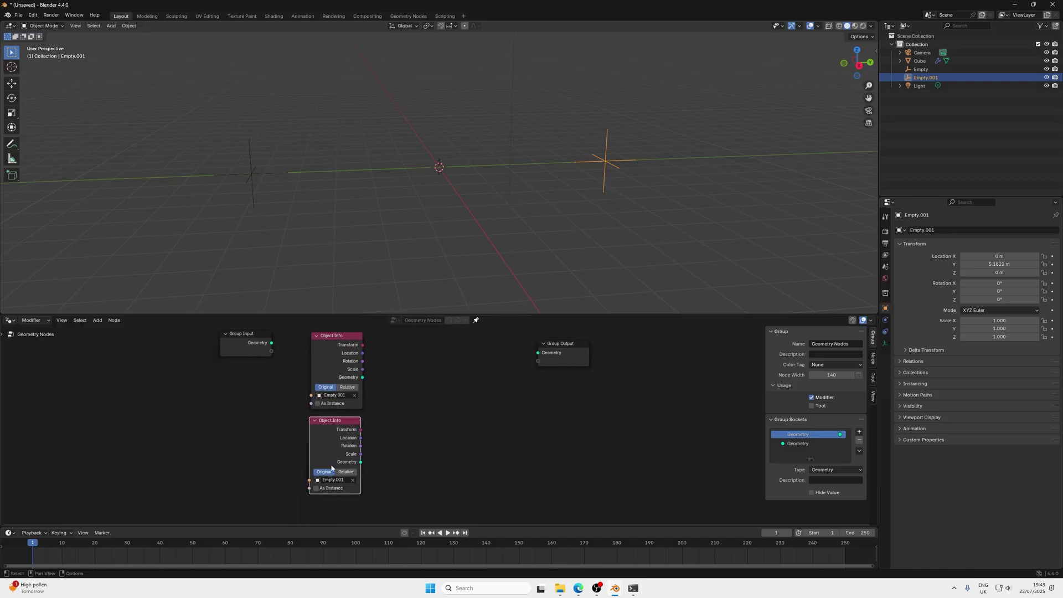
pyautogui.click(333, 480)
pyautogui.click(338, 503)
# Switch both Object Info nodes from Original to Relative transform space
pyautogui.moveTo(410, 386); pyautogui.dragTo(359, 435, button='middle')
pyautogui.moveTo(280, 478); pyautogui.dragTo(274, 400, button='middle')
pyautogui.scroll(1, 274, 400)
pyautogui.click(249, 435)
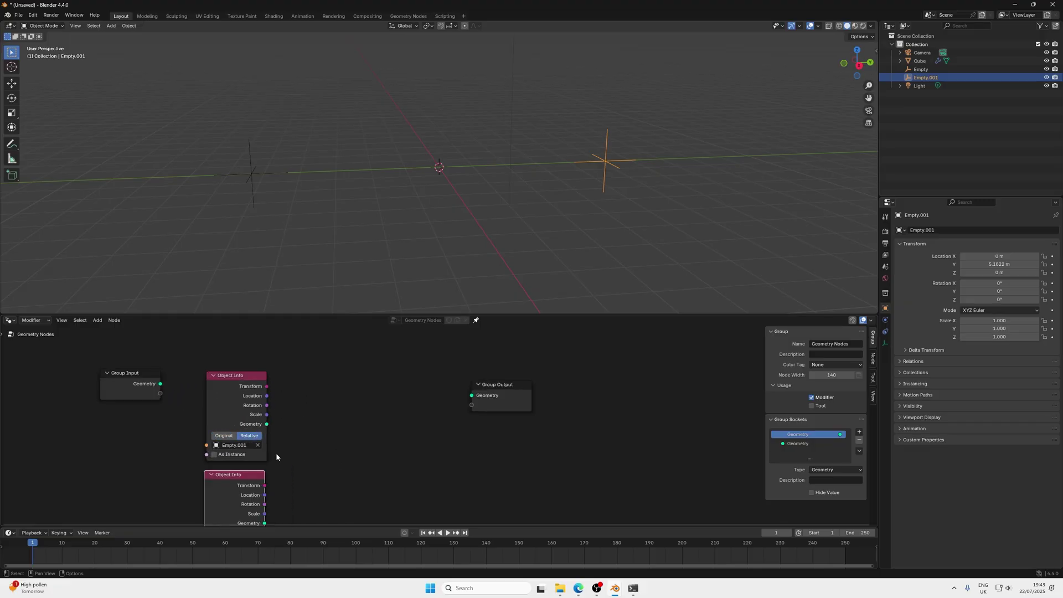
pyautogui.moveTo(276, 453); pyautogui.dragTo(327, 452, button='middle')
pyautogui.click(255, 493)
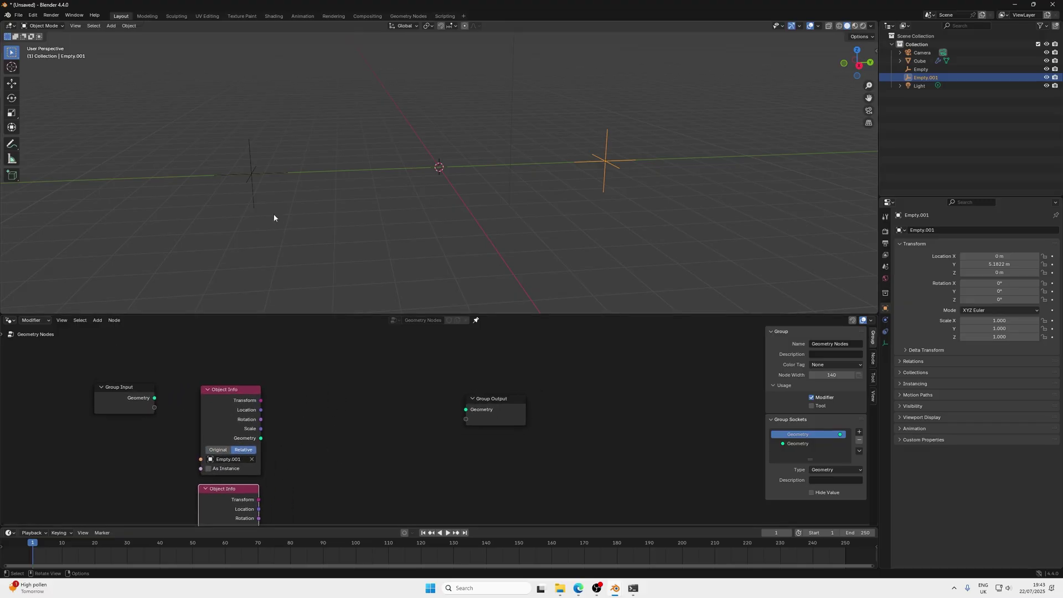
# Move the Group Output node farther away and add a Curve Line node between it and the Object Info nodes
pyautogui.click(253, 178)
pyautogui.click(597, 166)
pyautogui.moveTo(496, 399); pyautogui.dragTo(651, 414)
pyautogui.moveTo(503, 435); pyautogui.dragTo(414, 427, button='middle')
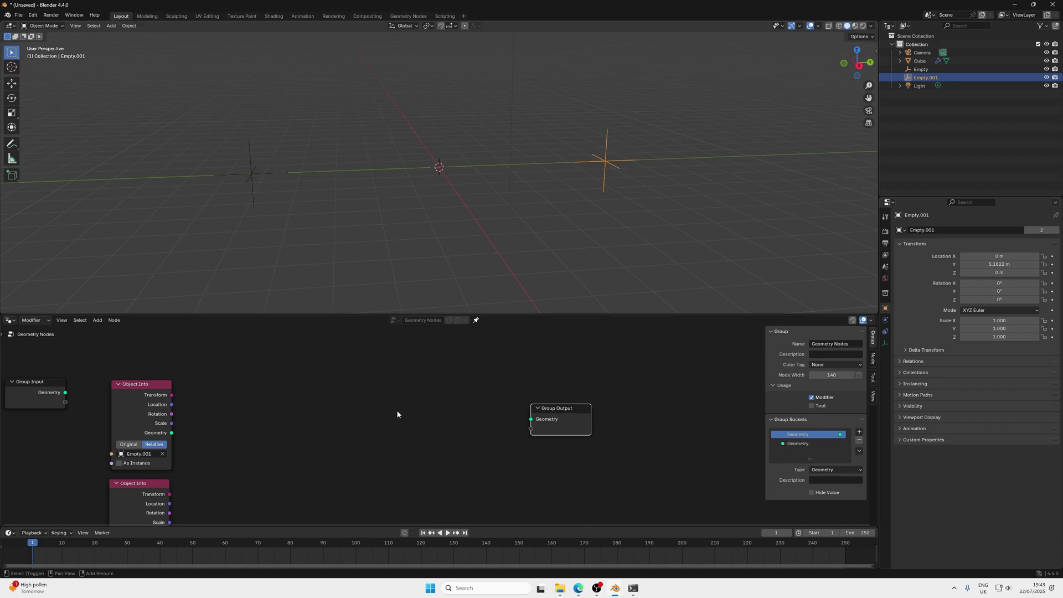
pyautogui.hotkey('shift', 'a')
pyautogui.write('cur')
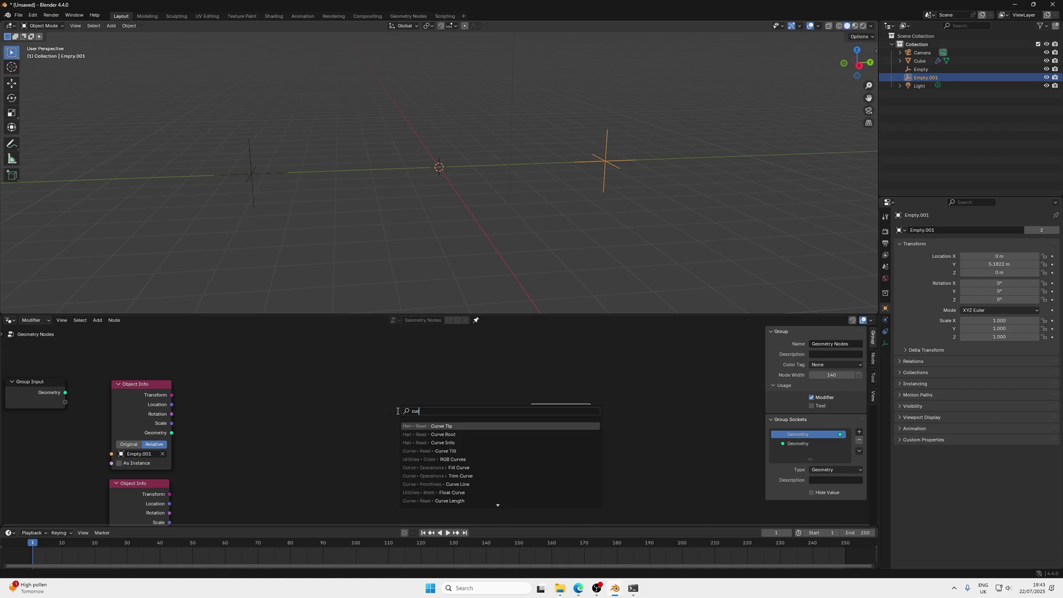
pyautogui.write('ve line')
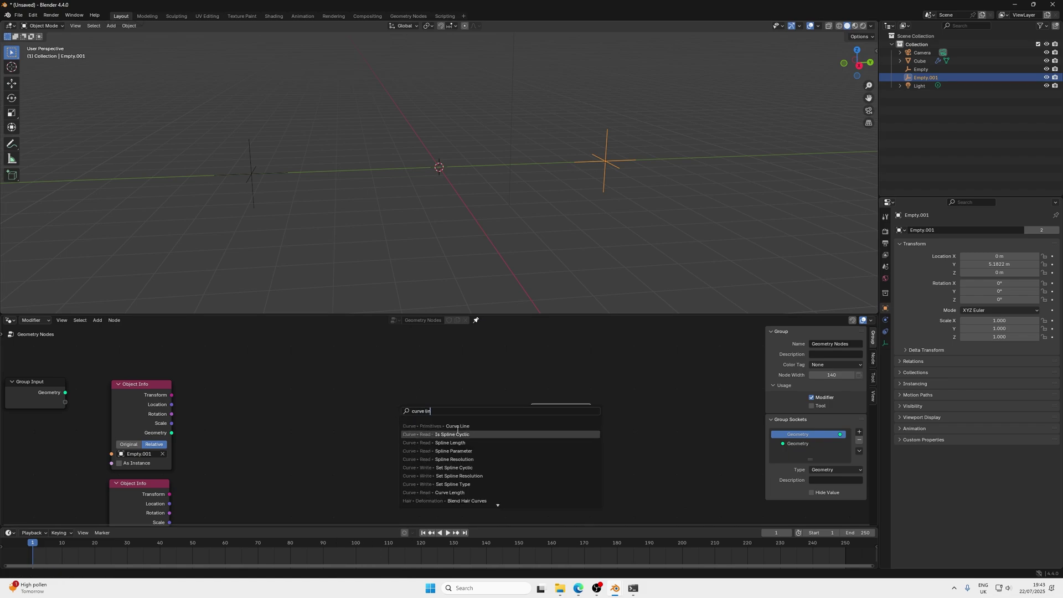
pyautogui.press('Return')
pyautogui.click(340, 413)
# Connect the Empty.001 location to Curve Line's Start and the Empty location to its End, and output the curve to Group Output
pyautogui.moveTo(172, 404); pyautogui.dragTo(311, 412)
pyautogui.keyDown('shift'); pyautogui.scroll(-2, 209, 468); pyautogui.keyUp('shift')
pyautogui.moveTo(172, 464); pyautogui.dragTo(313, 382)
pyautogui.moveTo(382, 348); pyautogui.dragTo(331, 396, button='middle')
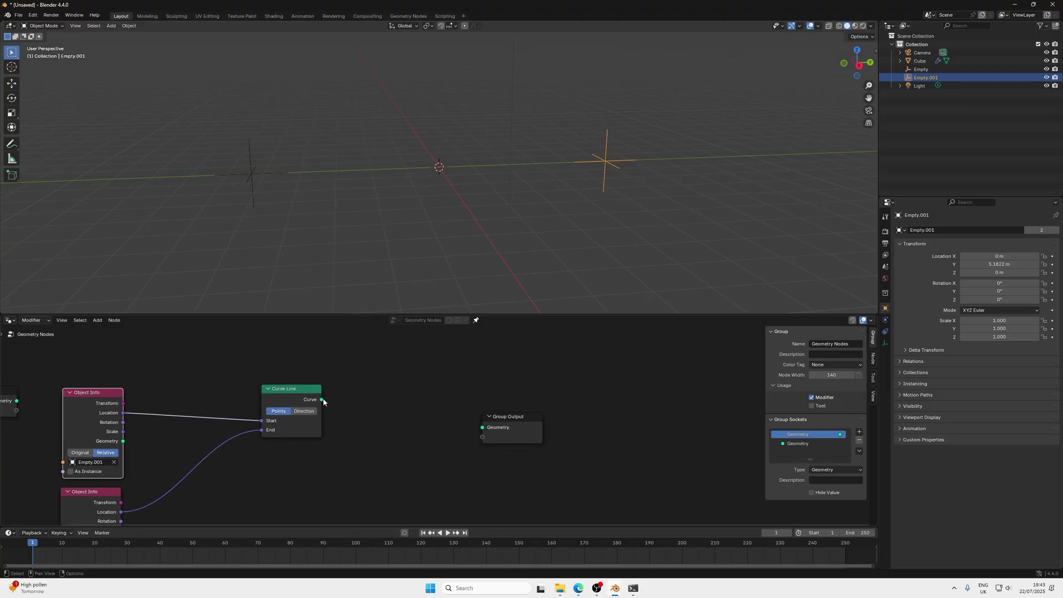
pyautogui.moveTo(321, 400); pyautogui.dragTo(485, 427)
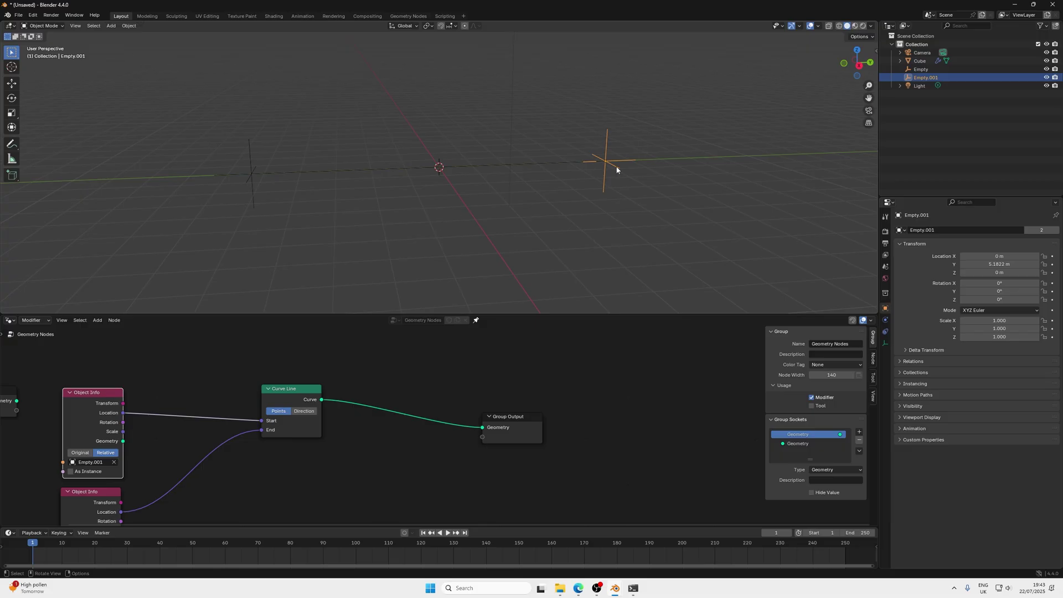
# Move Empty.001 freely to about X -0.9, Y 4.1, Z 1.4 m, and select the generated line between the empties
pyautogui.press('g')
pyautogui.press('g')
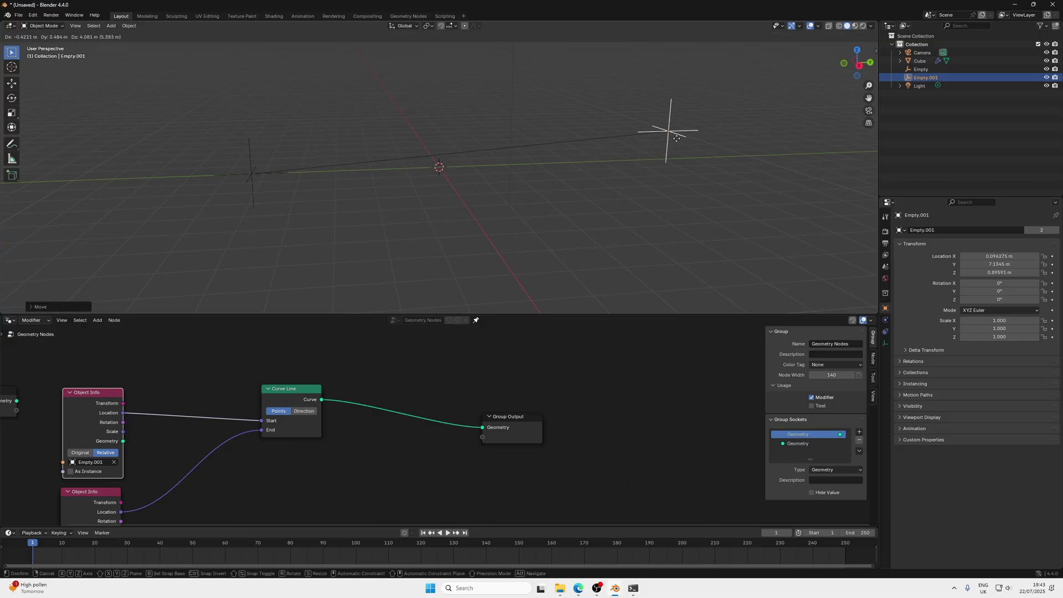
pyautogui.moveTo(401, 107); pyautogui.dragTo(399, 146, button='middle')
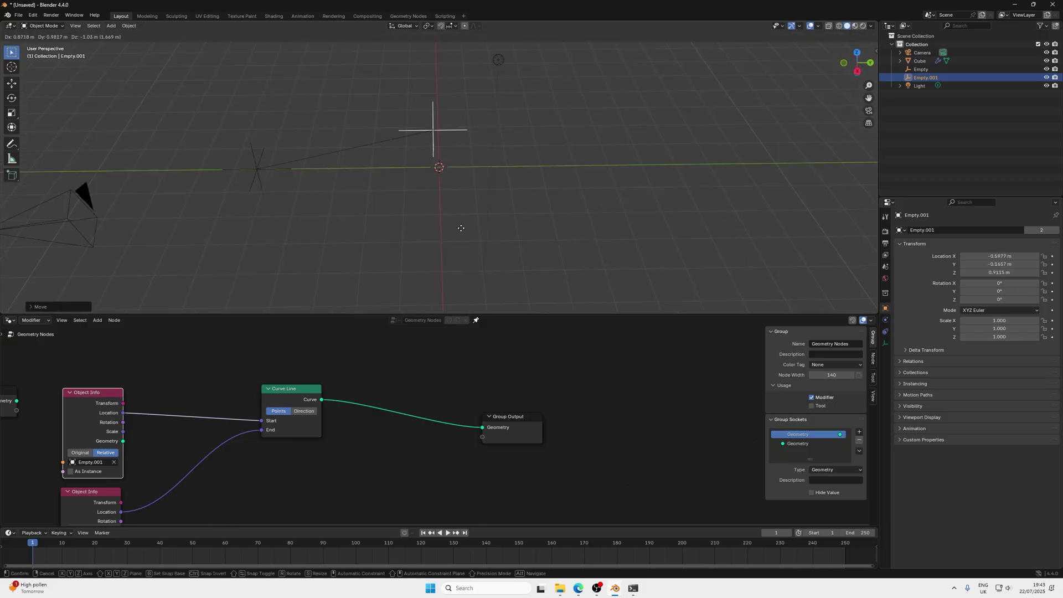
pyautogui.click(576, 171)
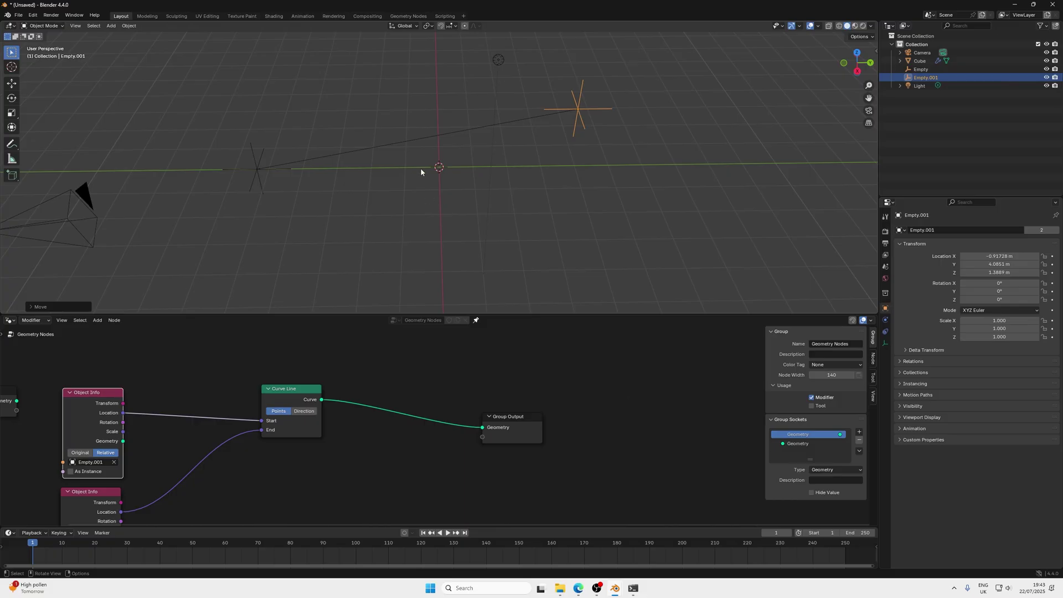
pyautogui.click(429, 141)
pyautogui.click(432, 138)
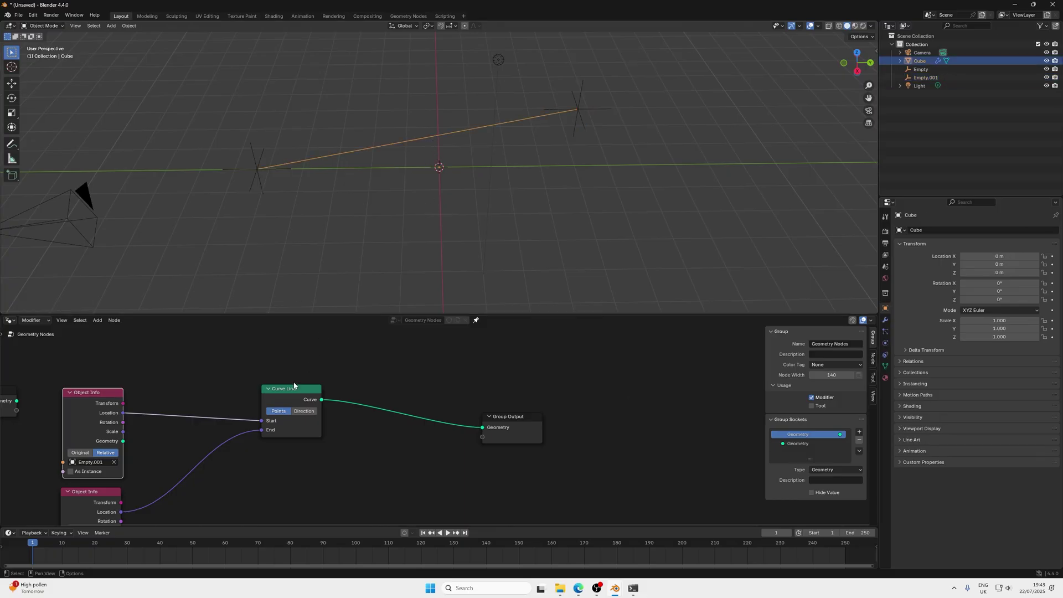
# Move Group Output farther away and insert a Join Geometry node on the link between Curve Line and Group Output
pyautogui.scroll(-2, 287, 396)
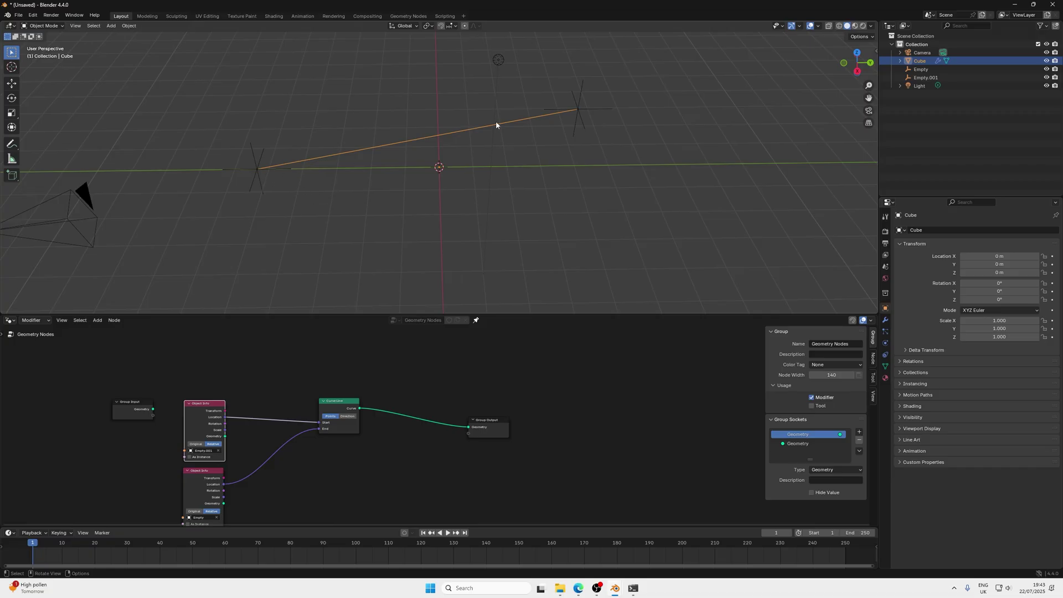
pyautogui.moveTo(487, 421); pyautogui.dragTo(630, 398)
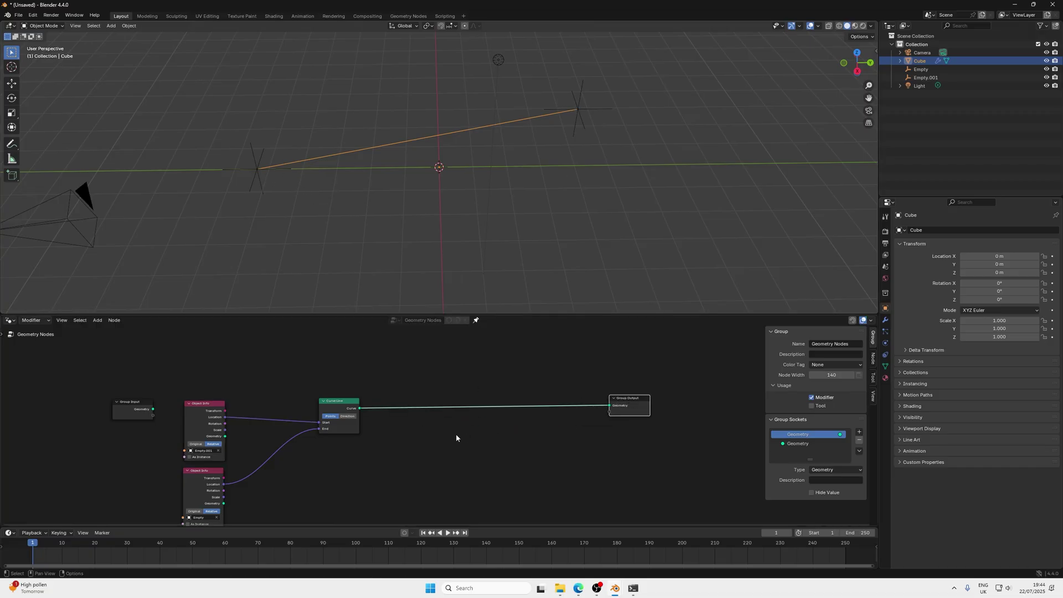
pyautogui.hotkey('shift', 'a')
pyautogui.write('join')
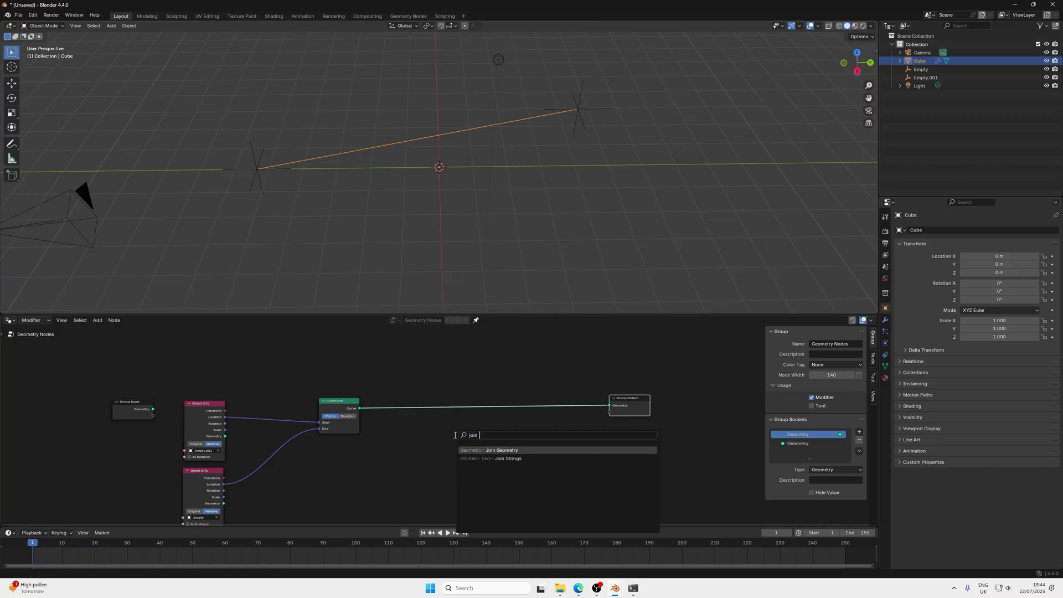
pyautogui.write(' ge')
pyautogui.press('Return')
pyautogui.click(496, 394)
# Reposition the Curve Line node just above and beside the Object Info nodes
pyautogui.moveTo(343, 404); pyautogui.dragTo(368, 447)
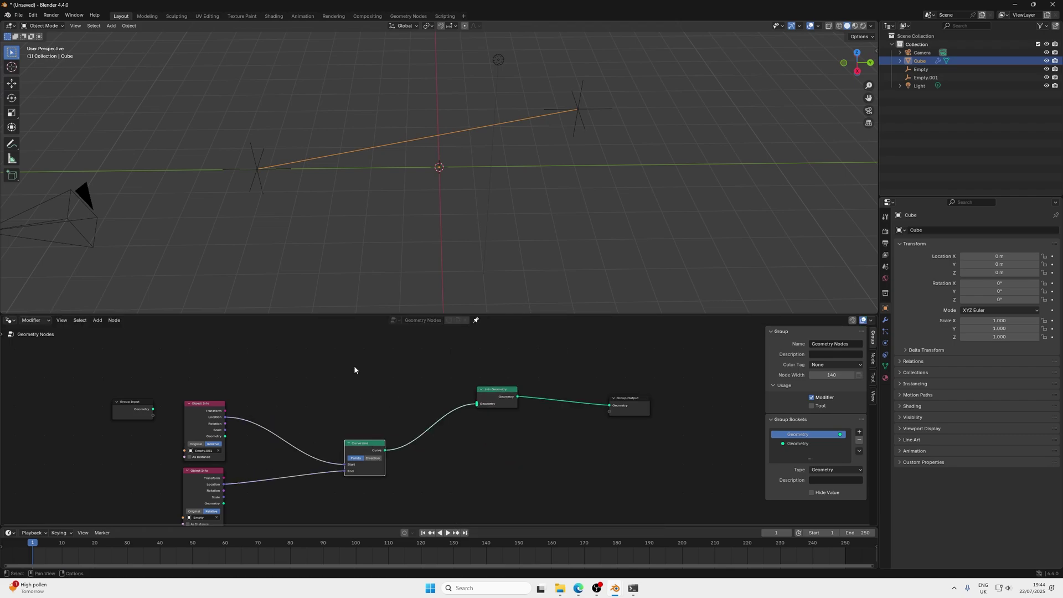
pyautogui.scroll(3, 305, 369)
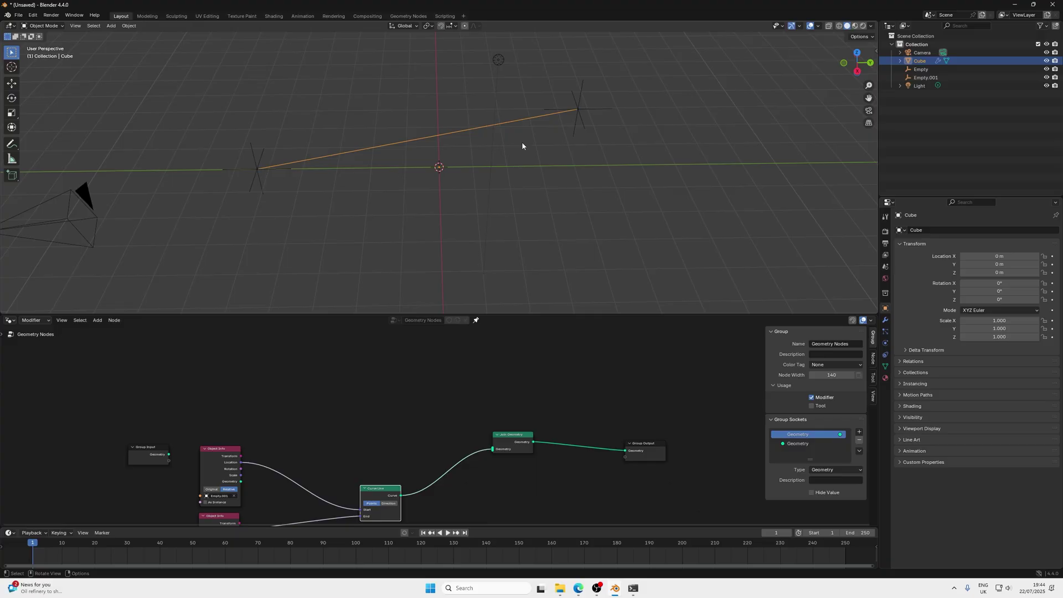
pyautogui.moveTo(377, 497); pyautogui.dragTo(327, 440)
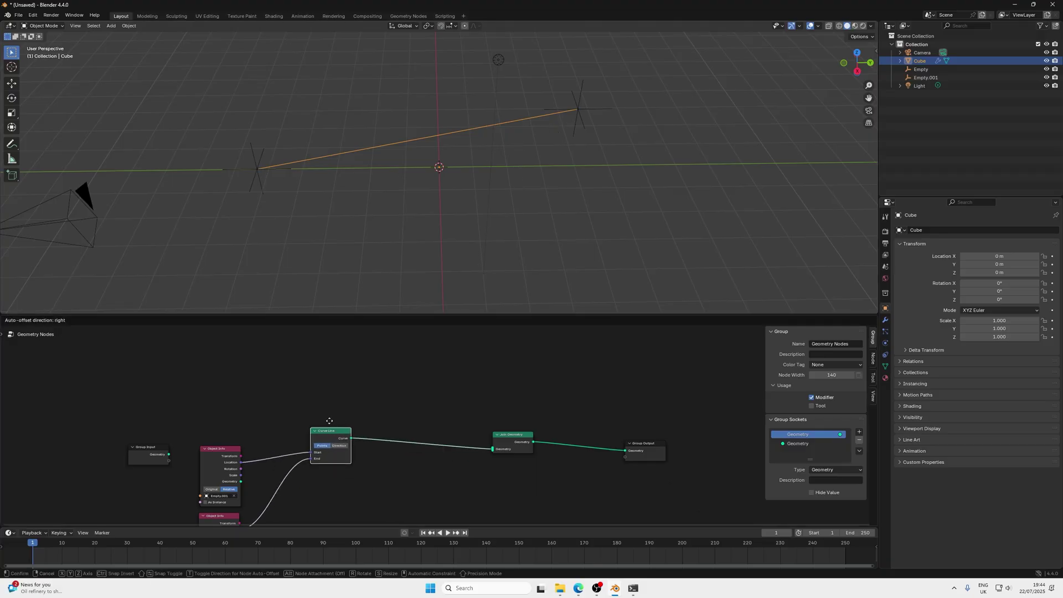
pyautogui.scroll(1, 326, 439)
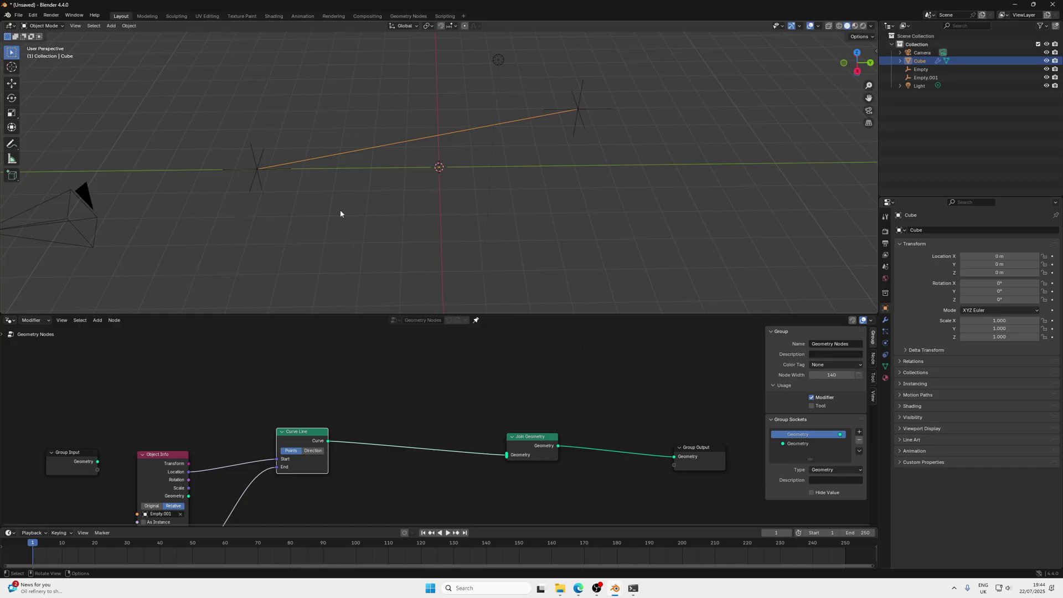
# Add an Instance on Points node above the main chain and connect Curve Line's curve to its Points input
pyautogui.moveTo(306, 379); pyautogui.dragTo(302, 392, button='middle')
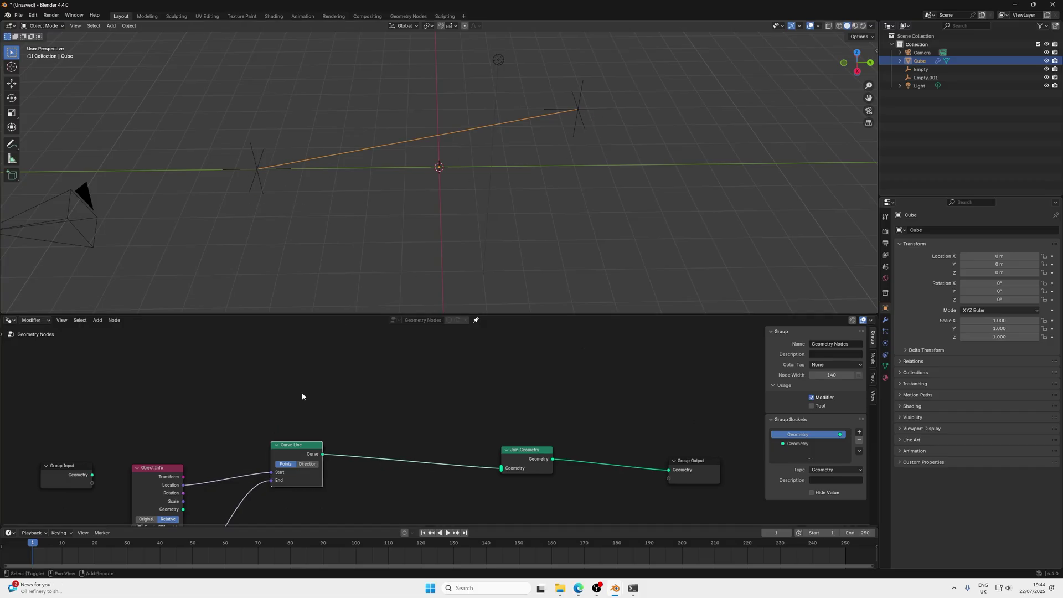
pyautogui.hotkey('shift', 'a')
pyautogui.write('instance on pon')
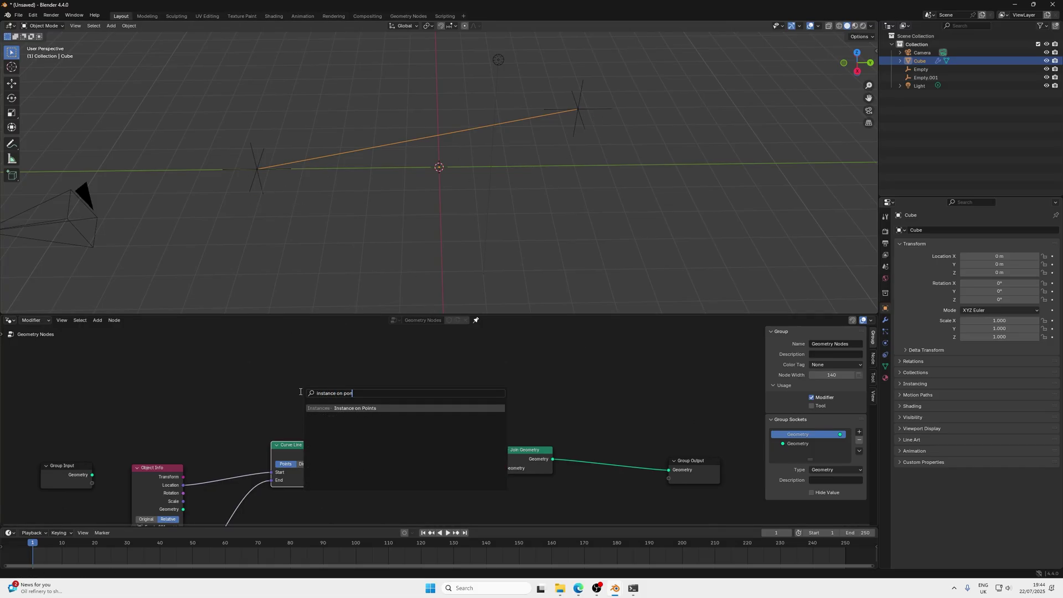
pyautogui.press('Return')
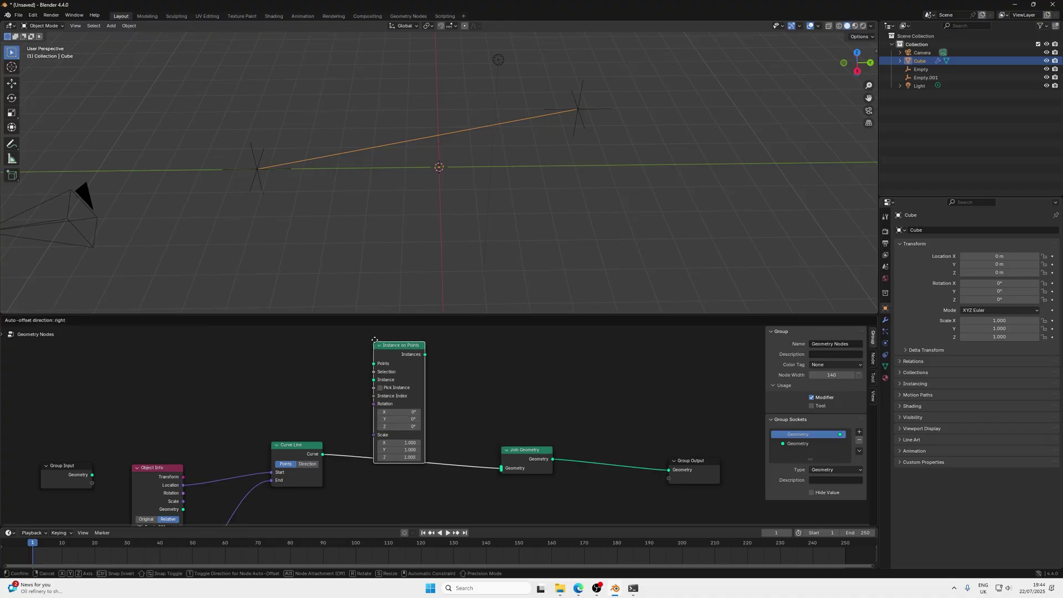
pyautogui.click(390, 344)
pyautogui.moveTo(322, 483); pyautogui.dragTo(404, 363)
# Add a Cone node, connect its mesh to the Instance input of Instance on Points, and feed the instances into Join Geometry
pyautogui.moveTo(270, 372); pyautogui.dragTo(334, 397, button='middle')
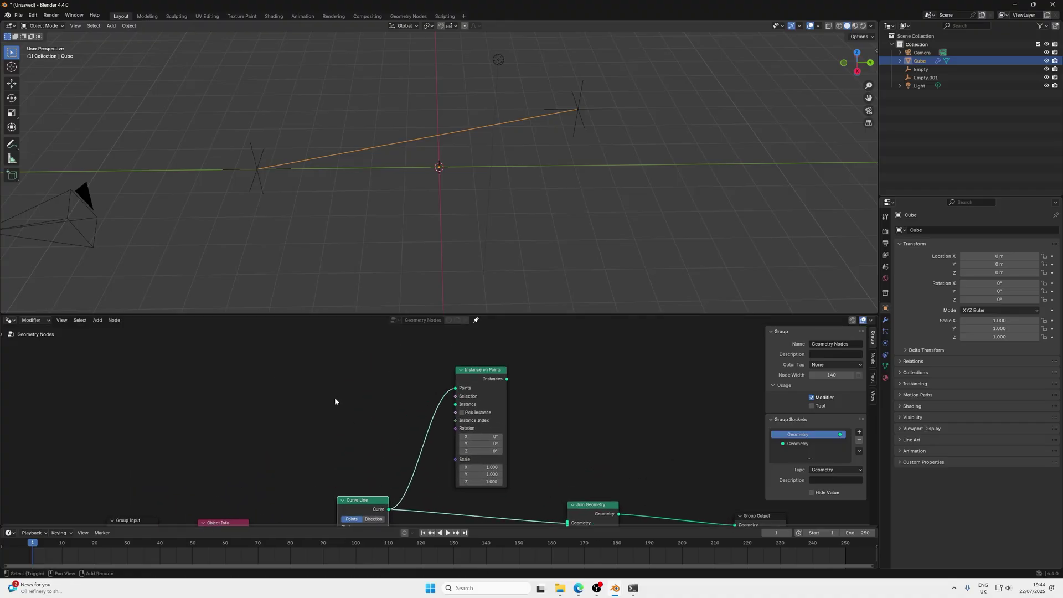
pyautogui.hotkey('shift', 'a')
pyautogui.write('cone')
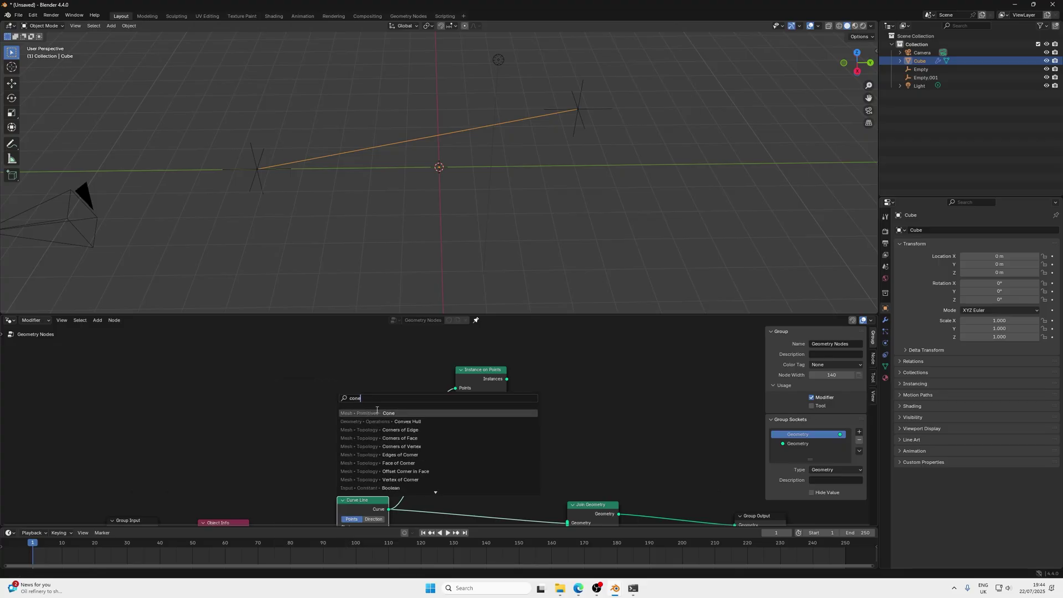
pyautogui.press('Return')
pyautogui.click(302, 366)
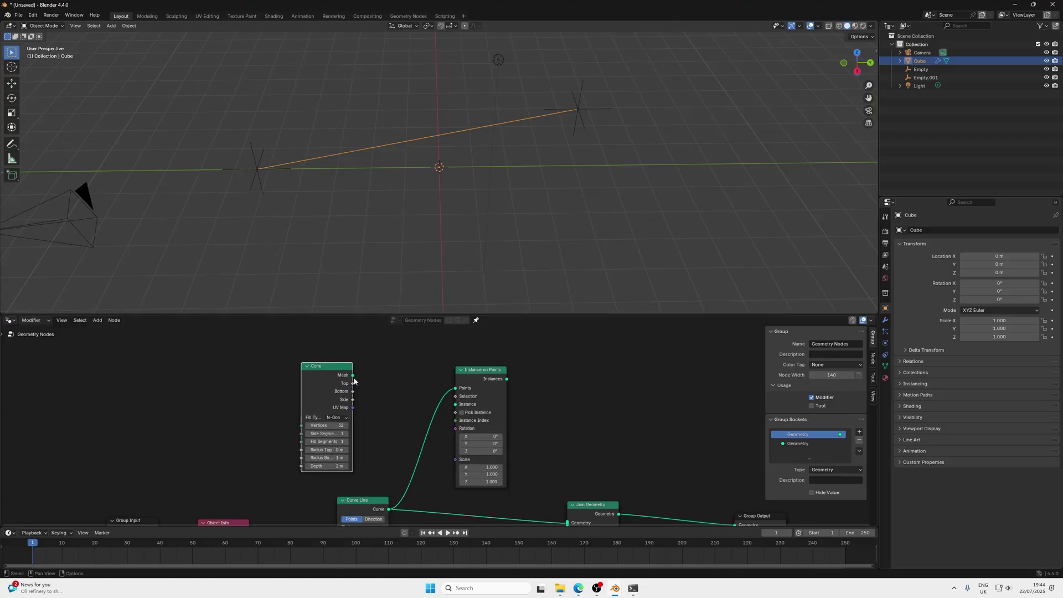
pyautogui.moveTo(353, 375); pyautogui.dragTo(455, 405)
pyautogui.moveTo(508, 379); pyautogui.dragTo(568, 479)
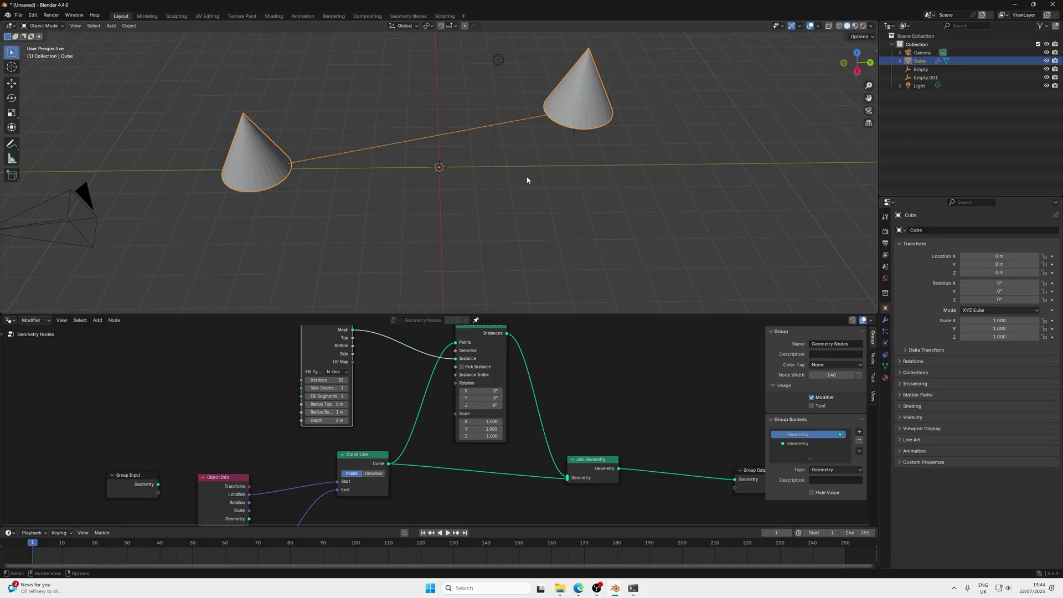
# Move the Group Input node up and away from the Object Info nodes
pyautogui.scroll(-2, 257, 477)
pyautogui.moveTo(214, 469); pyautogui.dragTo(174, 415)
pyautogui.scroll(-1, 256, 446)
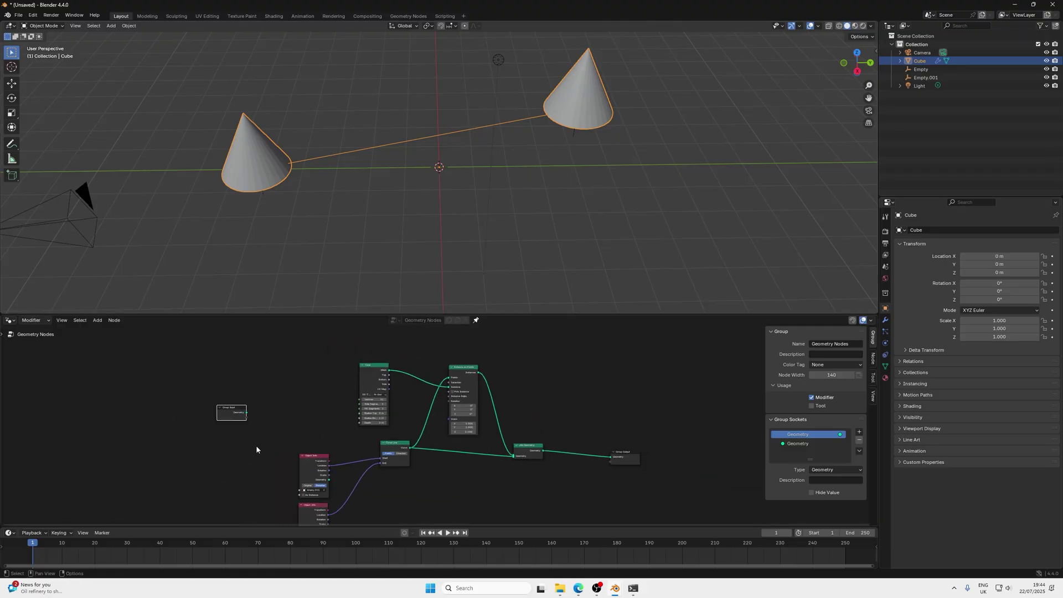
# Move both Object Info nodes farther away from the Curve Line node to free space between them
pyautogui.moveTo(255, 446); pyautogui.dragTo(278, 430, button='middle')
pyautogui.moveTo(327, 474); pyautogui.dragTo(222, 468)
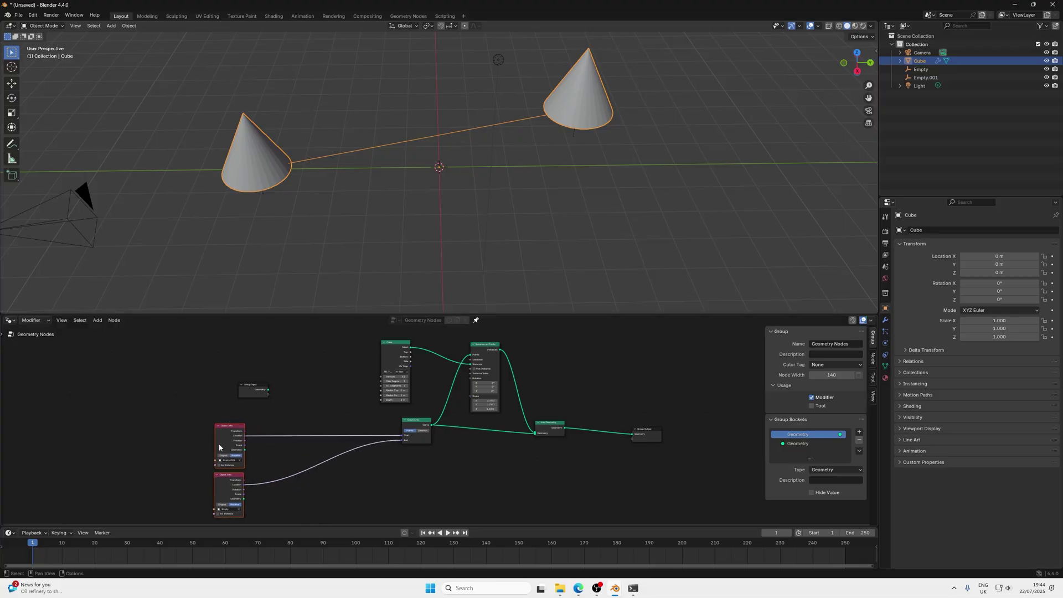
pyautogui.scroll(2, 369, 451)
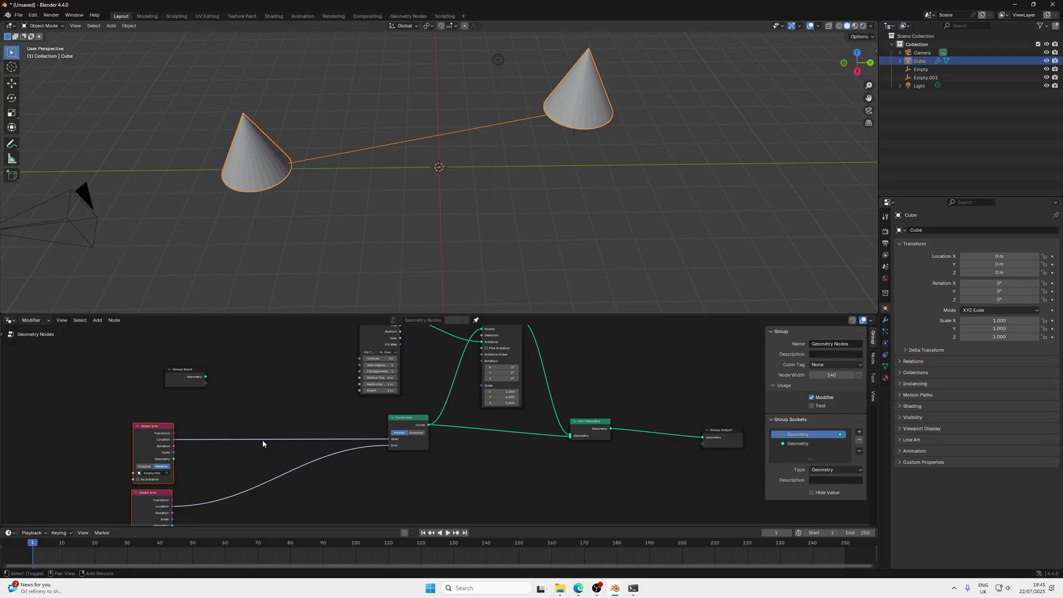
# Add a Vector Math node above the Object Info links and set its operation to Subtract
pyautogui.hotkey('shift', 'a')
pyautogui.write('vector add')
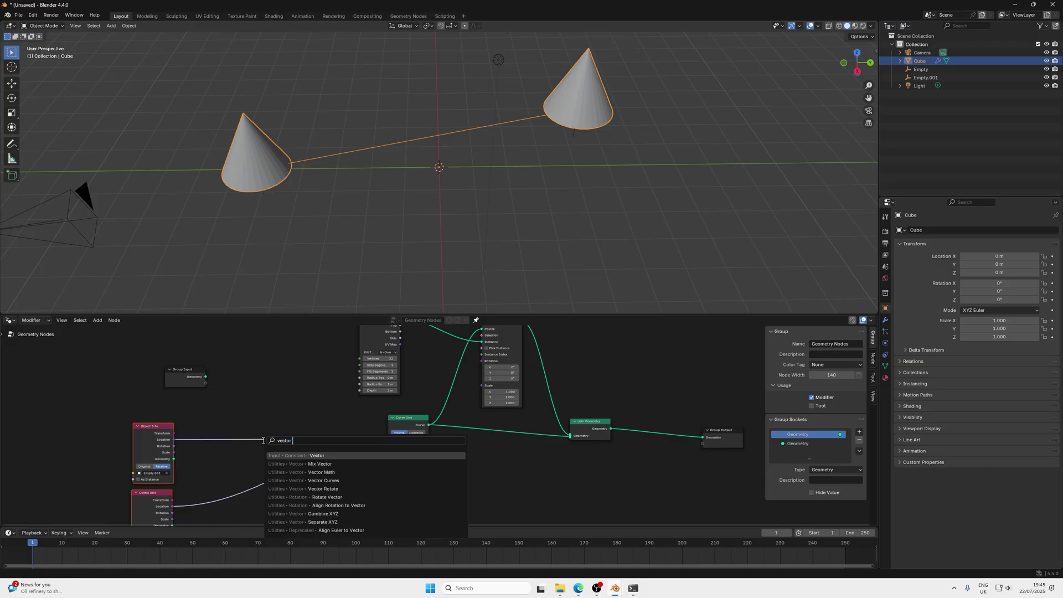
pyautogui.press('Return')
pyautogui.click(280, 358)
pyautogui.click(299, 378)
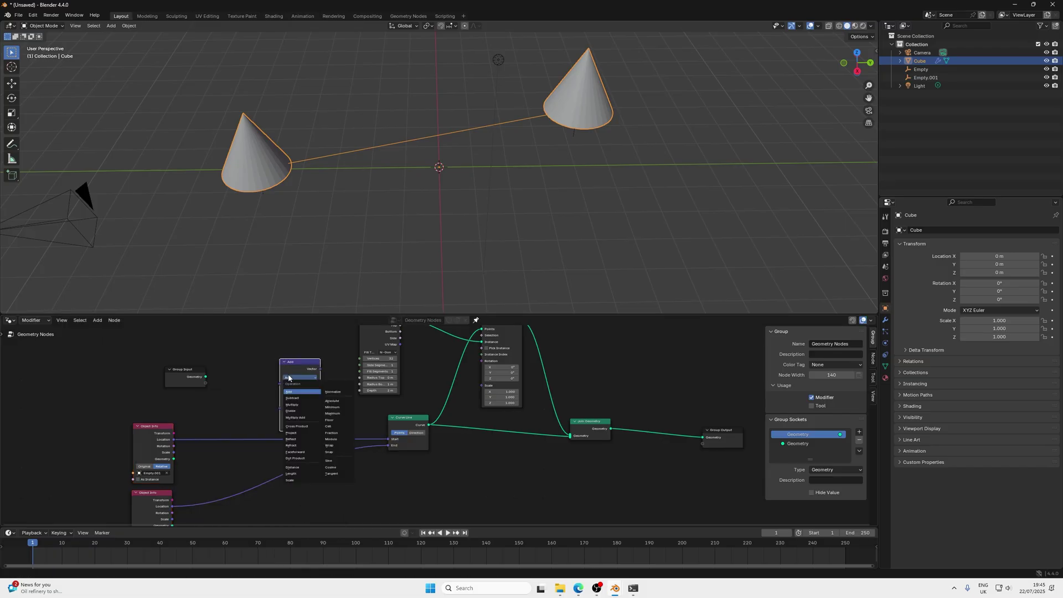
pyautogui.click(299, 399)
pyautogui.scroll(2, 166, 438)
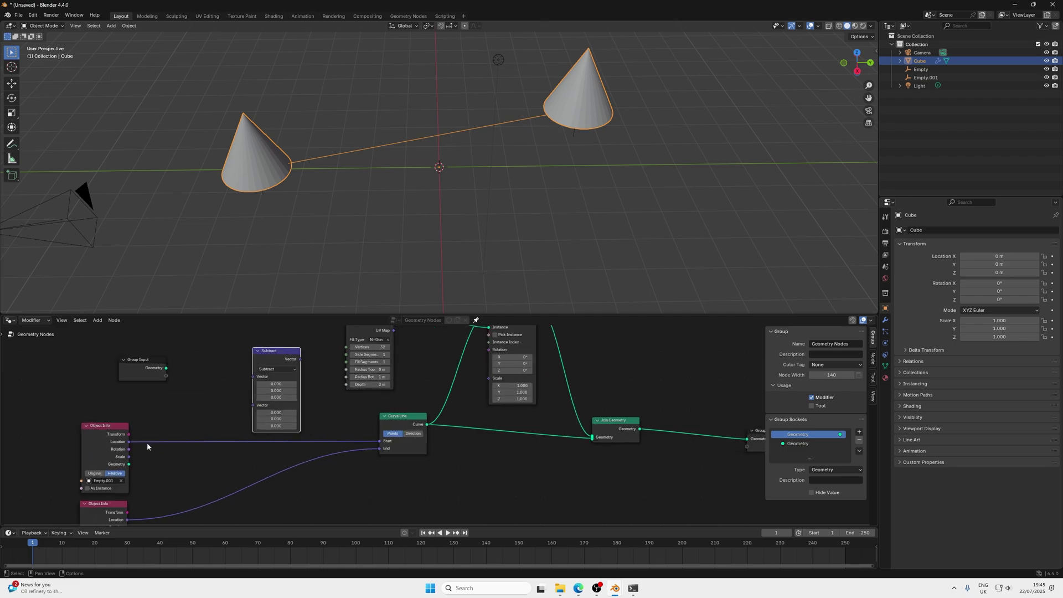
# Connect the Locations of Empty.001 and the other Object Info to Subtract's first and second vectors, and move Subtract closer to them
pyautogui.moveTo(129, 441); pyautogui.dragTo(253, 377)
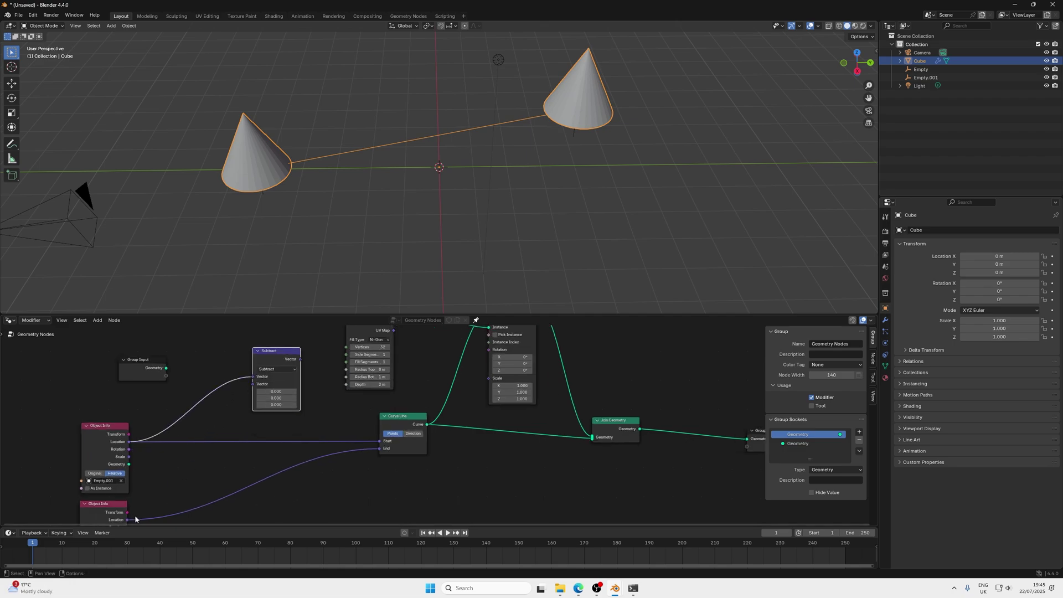
pyautogui.moveTo(127, 519); pyautogui.dragTo(252, 384)
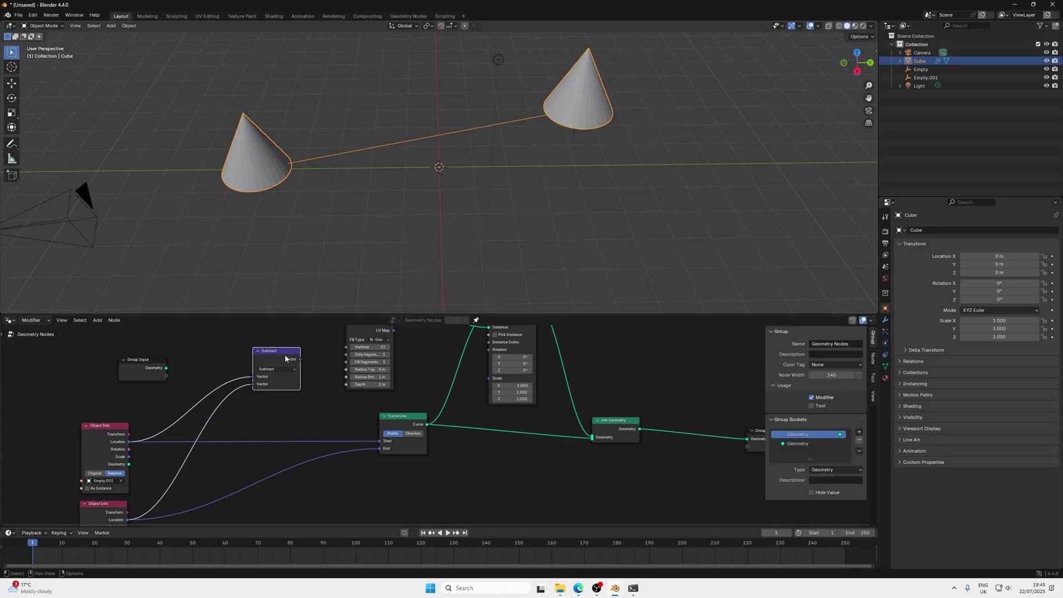
pyautogui.moveTo(285, 358); pyautogui.dragTo(276, 387)
pyautogui.moveTo(300, 386); pyautogui.dragTo(293, 430, button='middle')
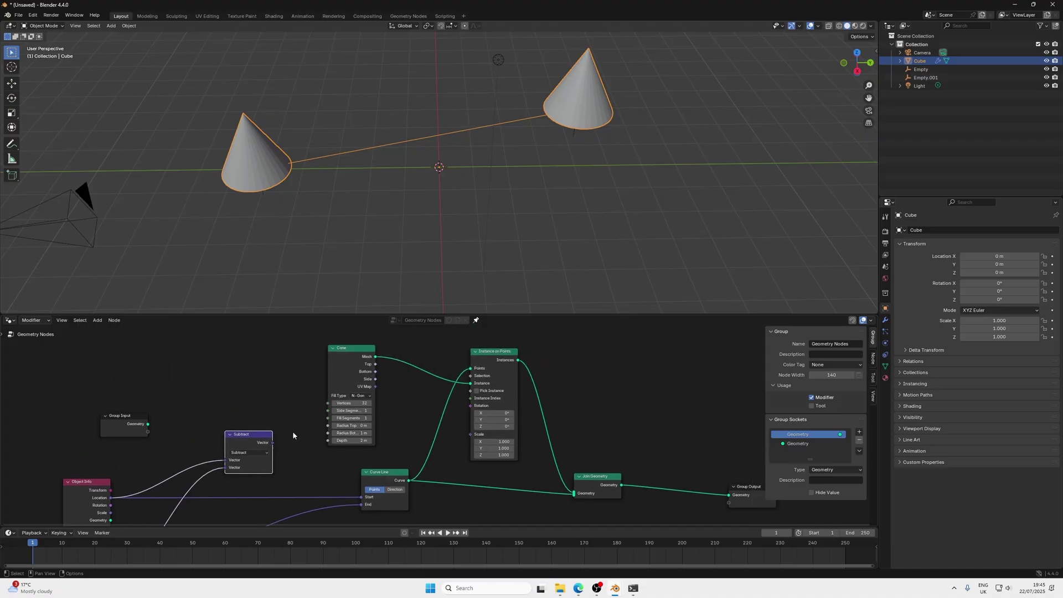
# Move the Cone node up and away from Instance on Points to free space above Curve Line
pyautogui.moveTo(352, 366); pyautogui.dragTo(303, 338)
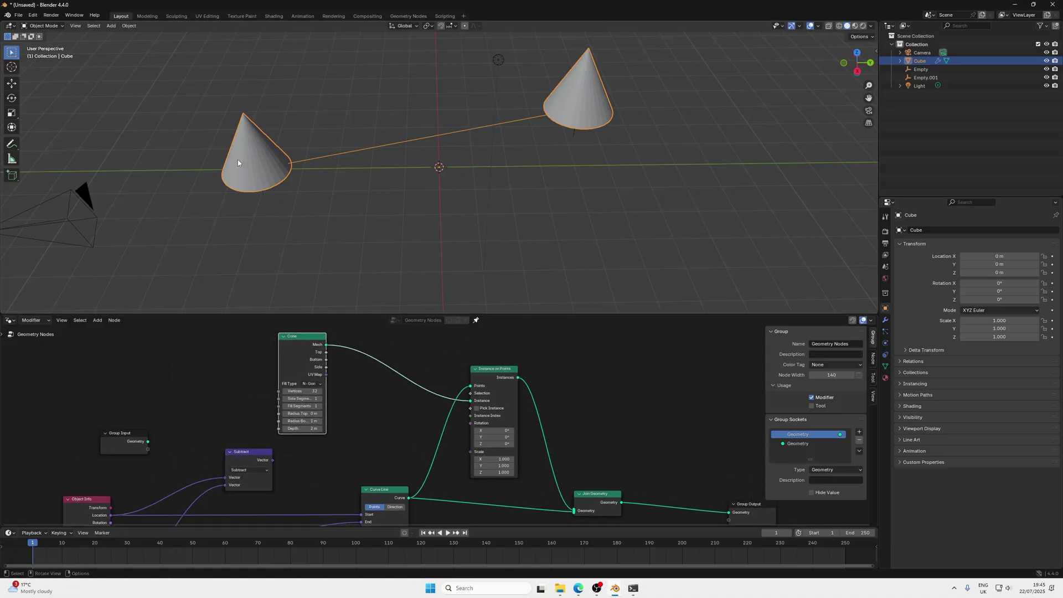
pyautogui.scroll(2, 290, 448)
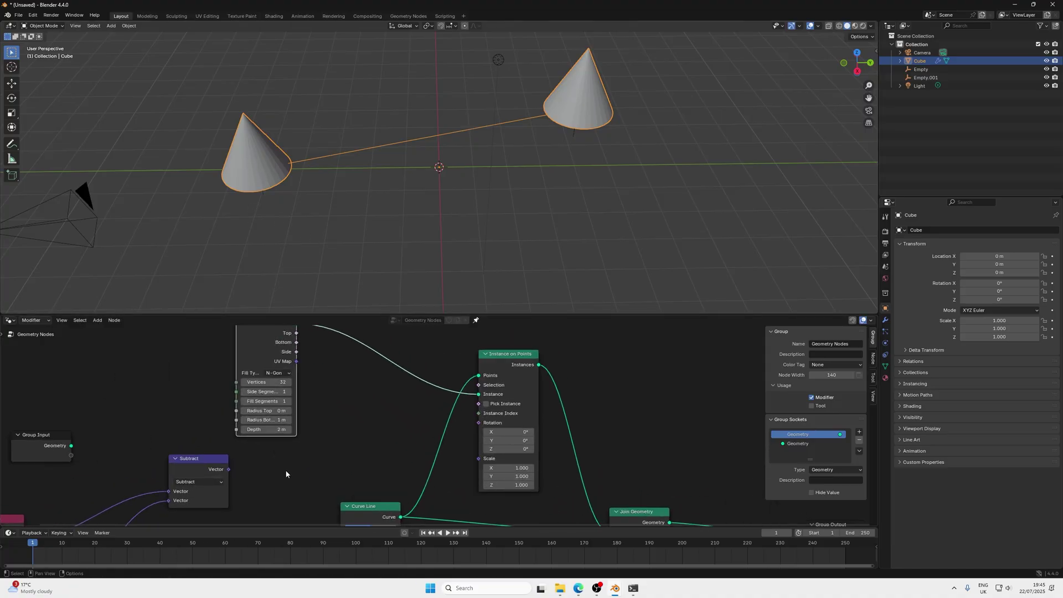
pyautogui.moveTo(285, 470); pyautogui.dragTo(282, 437, button='middle')
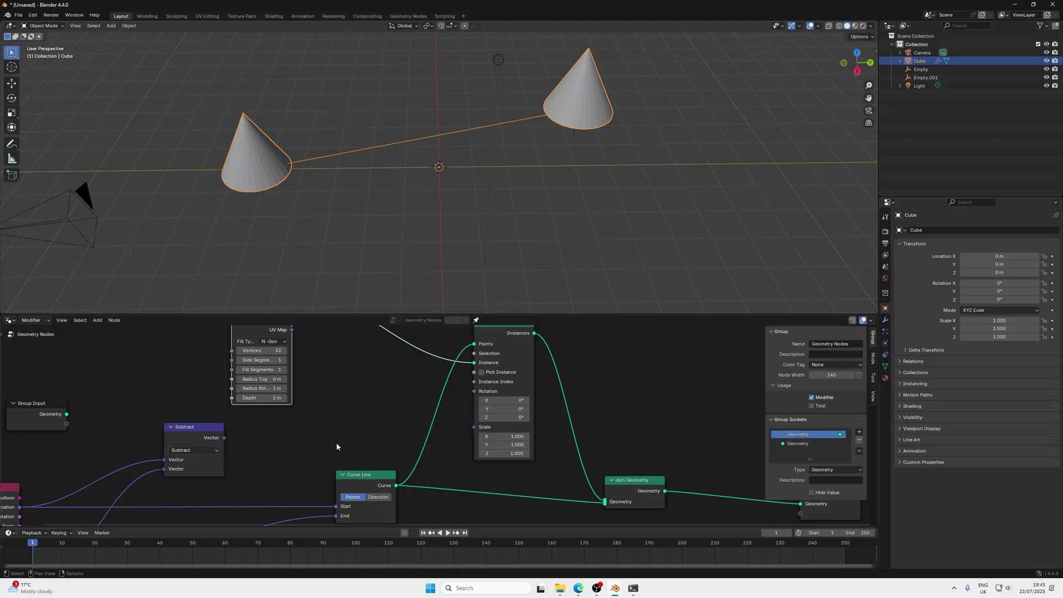
# Add an Align Rotation to Vector node just above the Curve Line node
pyautogui.hotkey('shift', 'a')
pyautogui.write('a')
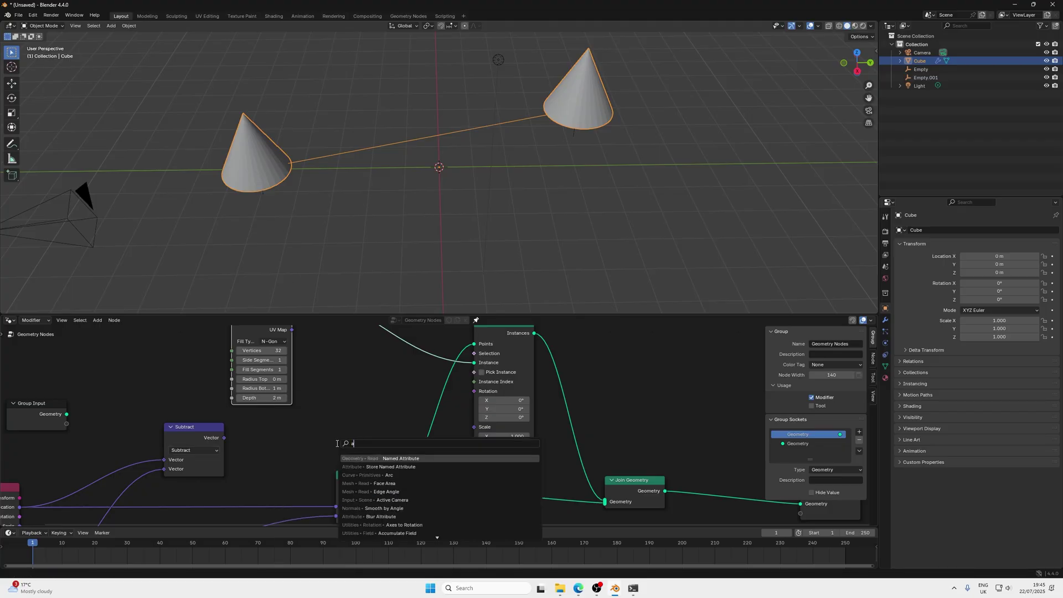
pyautogui.write('lign')
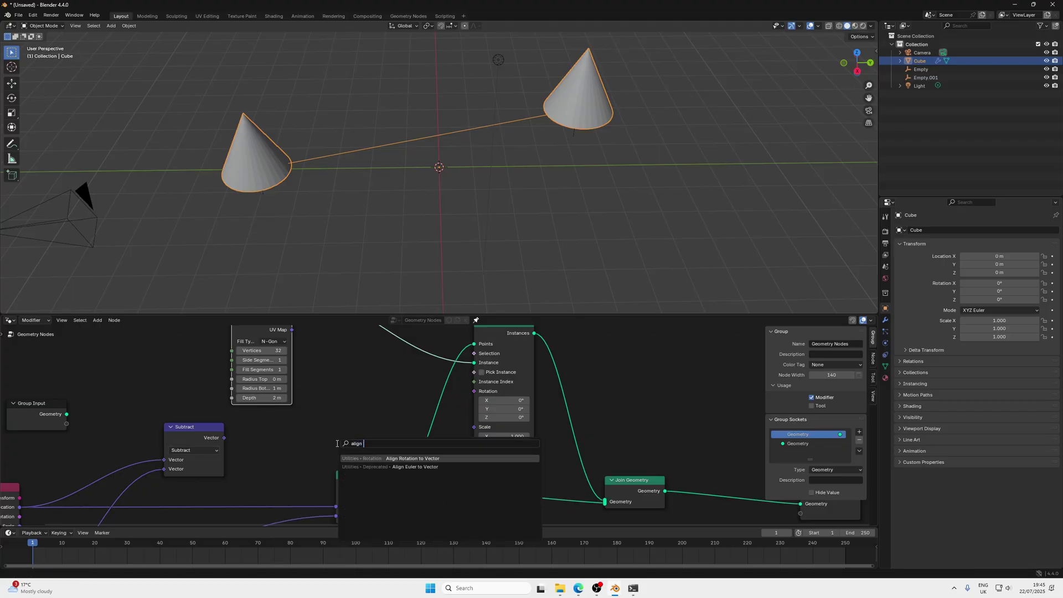
pyautogui.click(385, 459)
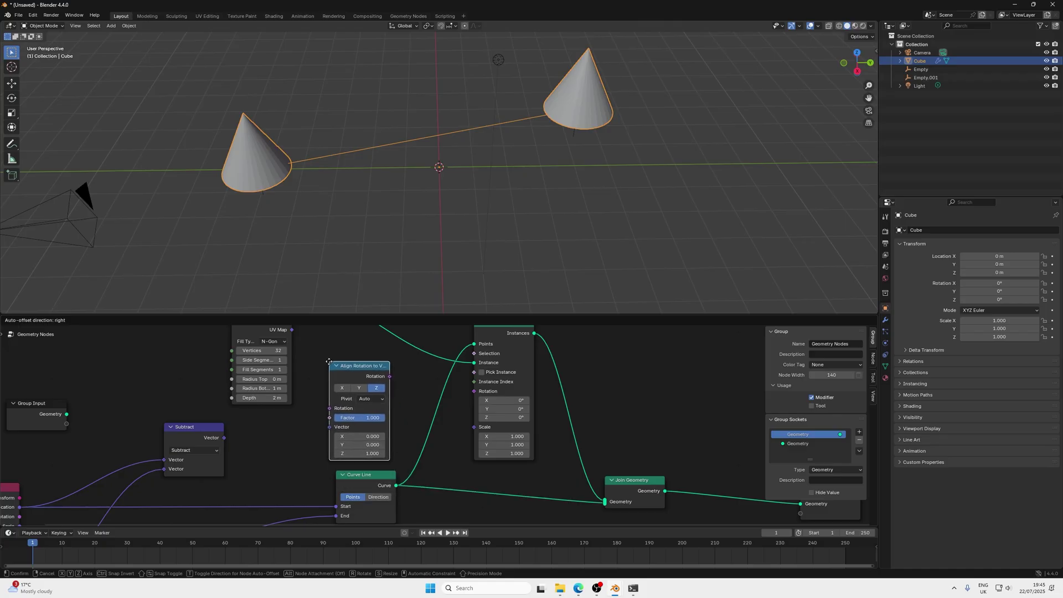
pyautogui.click(379, 448)
# Connect Subtract's result to the Vector input of Align Rotation to Vector, and its rotation to Instance on Points' Rotation
pyautogui.click(224, 438)
pyautogui.moveTo(224, 437); pyautogui.dragTo(329, 427)
pyautogui.moveTo(389, 377); pyautogui.dragTo(474, 391)
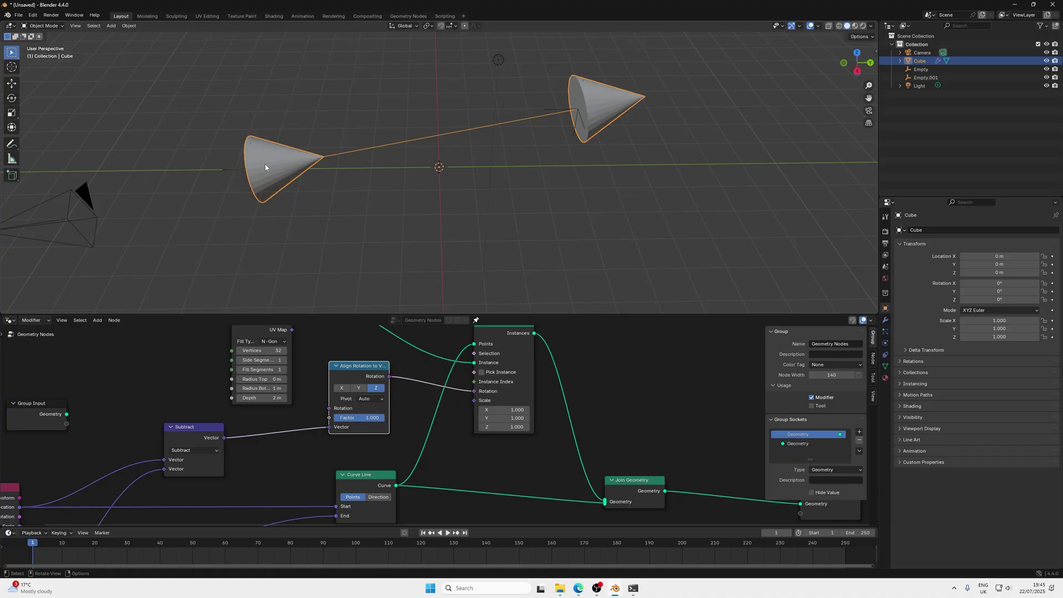
# Move Join Geometry and Group Output far along the chain and shift Instance on Points slightly up
pyautogui.scroll(-2, 602, 430)
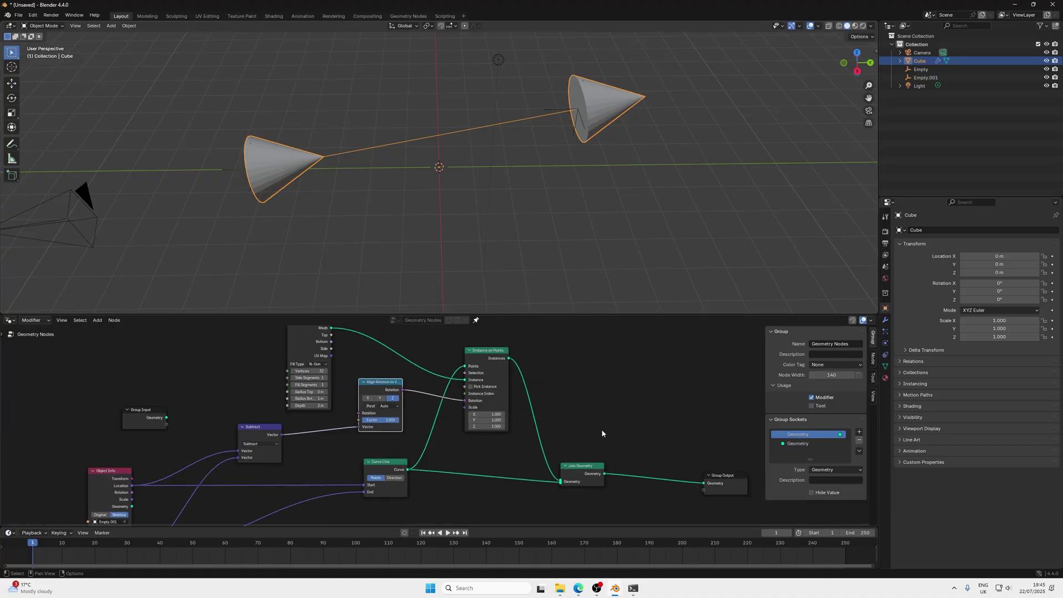
pyautogui.moveTo(602, 430); pyautogui.dragTo(486, 387, button='middle')
pyautogui.moveTo(483, 376); pyautogui.dragTo(741, 522)
pyautogui.moveTo(473, 417); pyautogui.dragTo(689, 440)
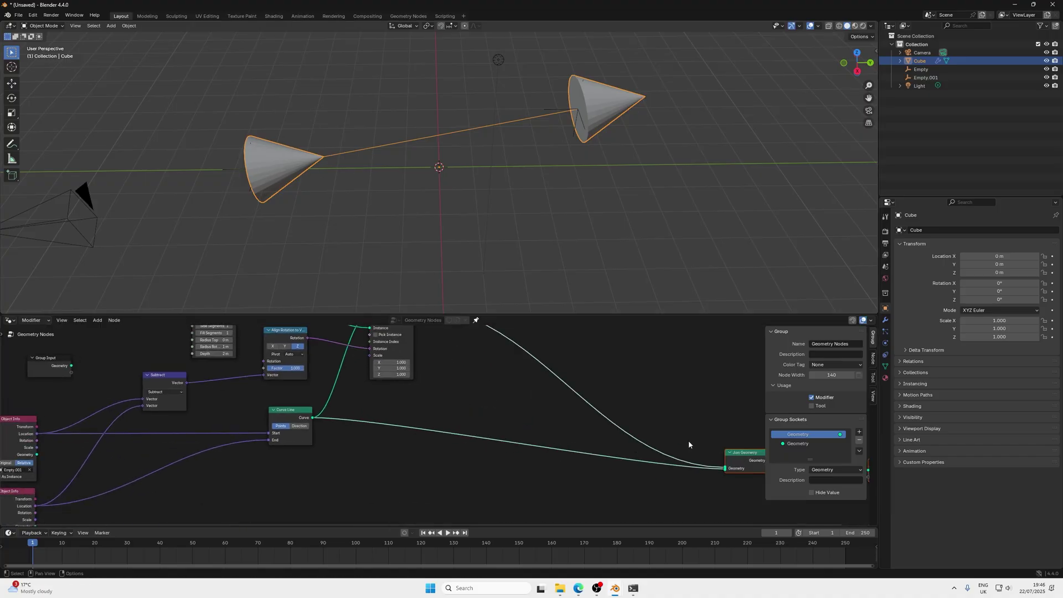
pyautogui.moveTo(498, 389); pyautogui.dragTo(496, 466, button='middle')
pyautogui.moveTo(395, 391); pyautogui.dragTo(378, 371)
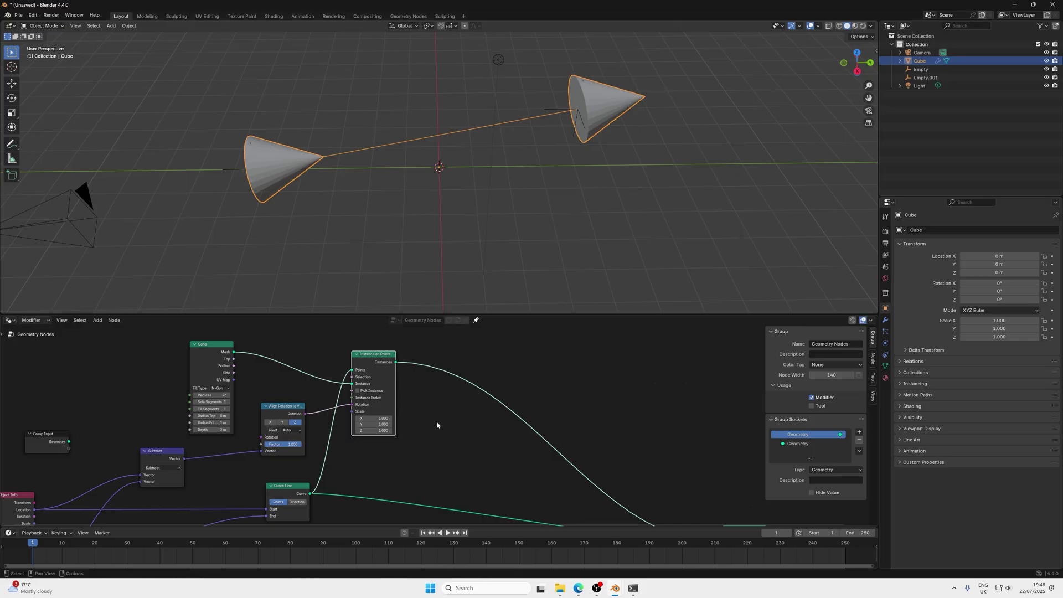
# Insert a Rotate Instances node after Instance on Points and reroute the aligned rotation into its Rotation input
pyautogui.keyDown('ctrl'); pyautogui.hscroll(1, 423, 421); pyautogui.keyUp('ctrl')
pyautogui.hotkey('shift', 'a')
pyautogui.moveTo(431, 425)
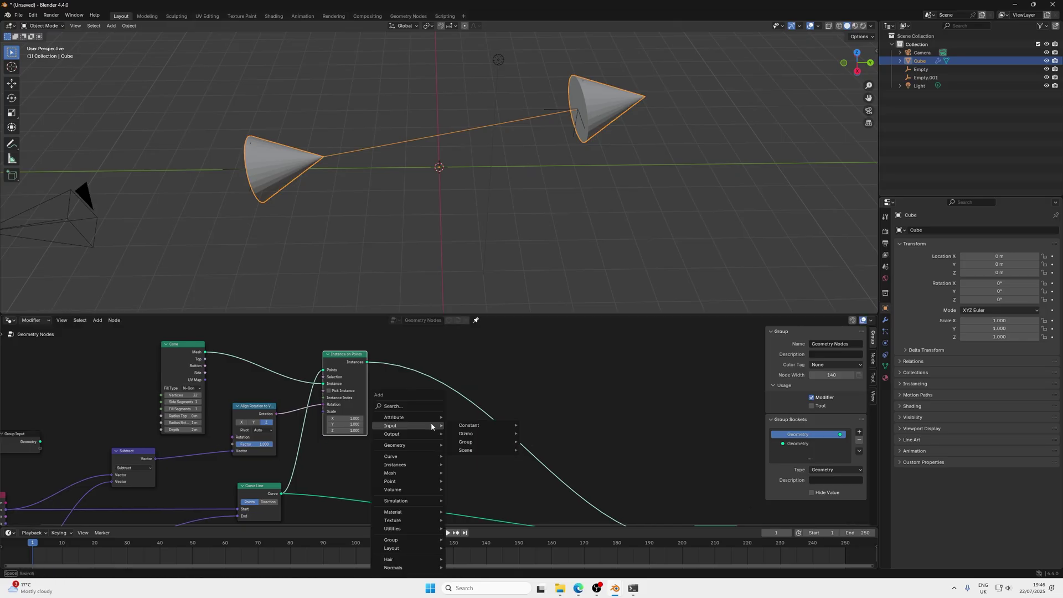
pyautogui.write('rotate in')
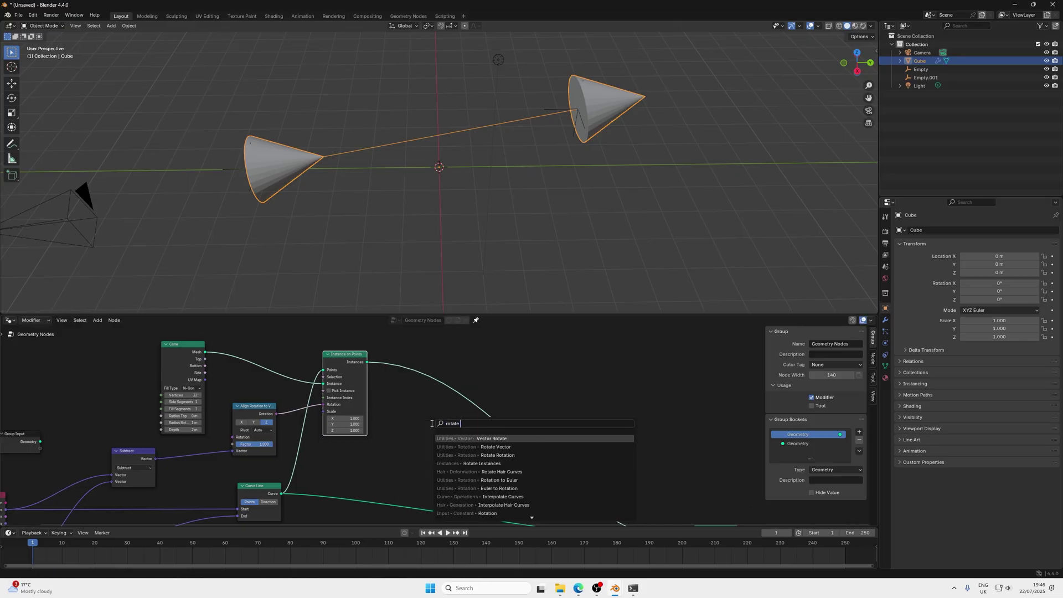
pyautogui.click(449, 438)
pyautogui.click(466, 389)
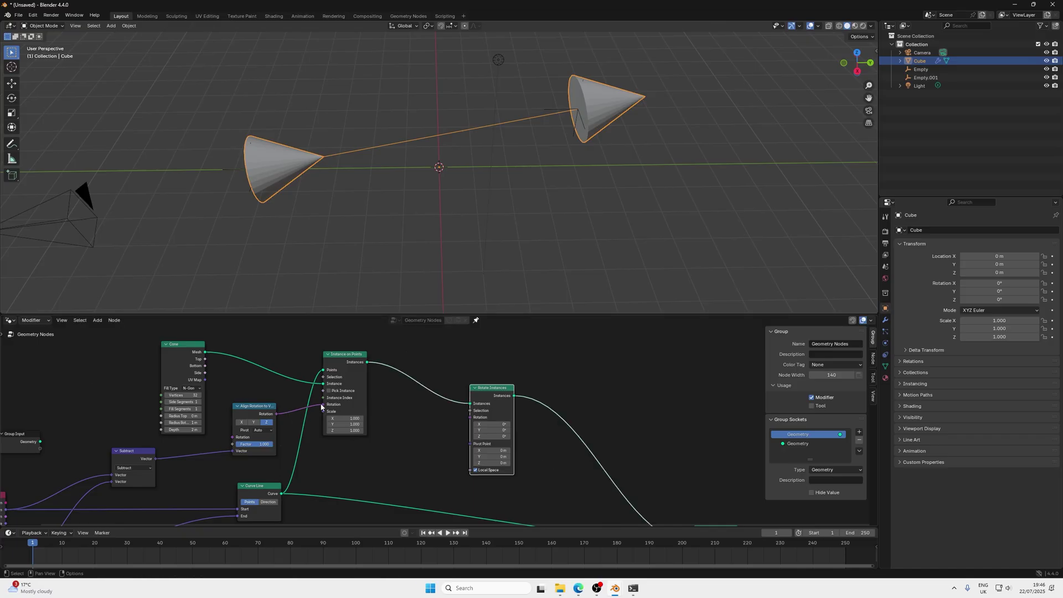
pyautogui.moveTo(321, 408); pyautogui.dragTo(470, 417)
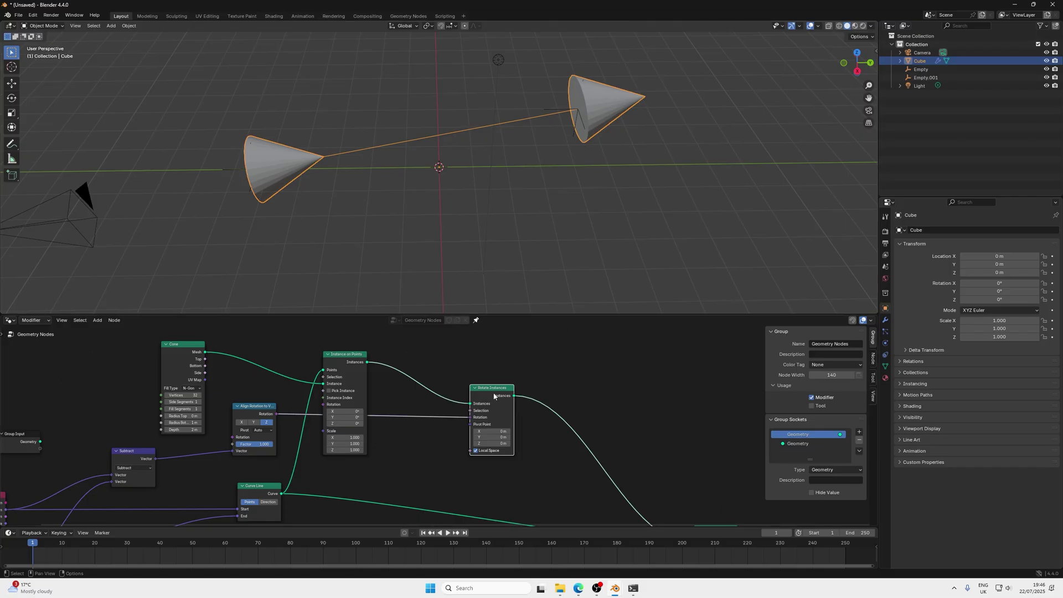
# Add an Index node above the Instance on Points node
pyautogui.scroll(-1, 443, 388)
pyautogui.moveTo(432, 365); pyautogui.dragTo(467, 440, button='middle')
pyautogui.hotkey('shift', 'a')
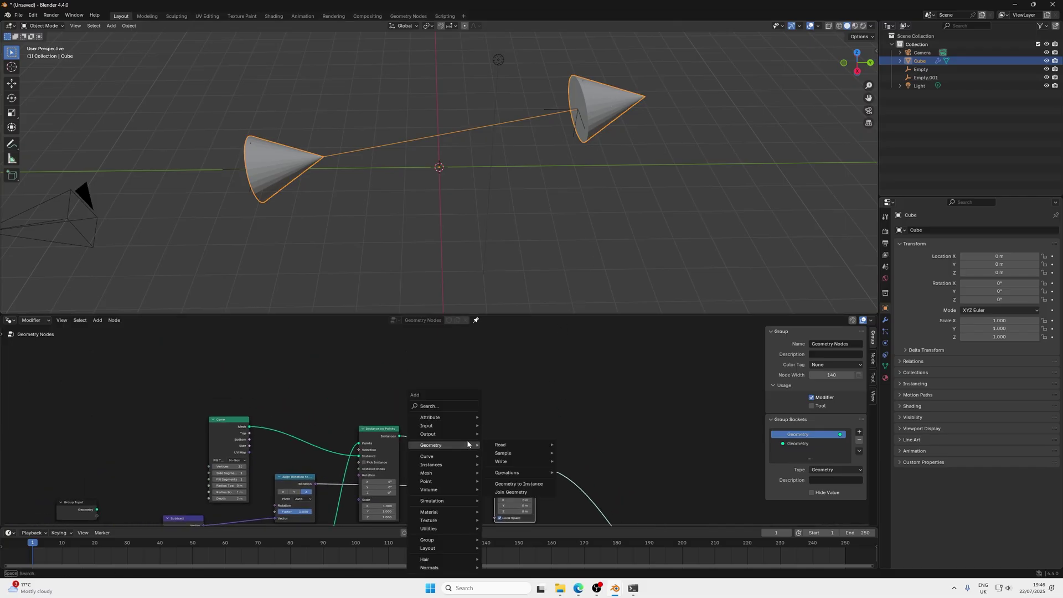
pyautogui.write('index')
pyautogui.click(529, 458)
pyautogui.click(366, 367)
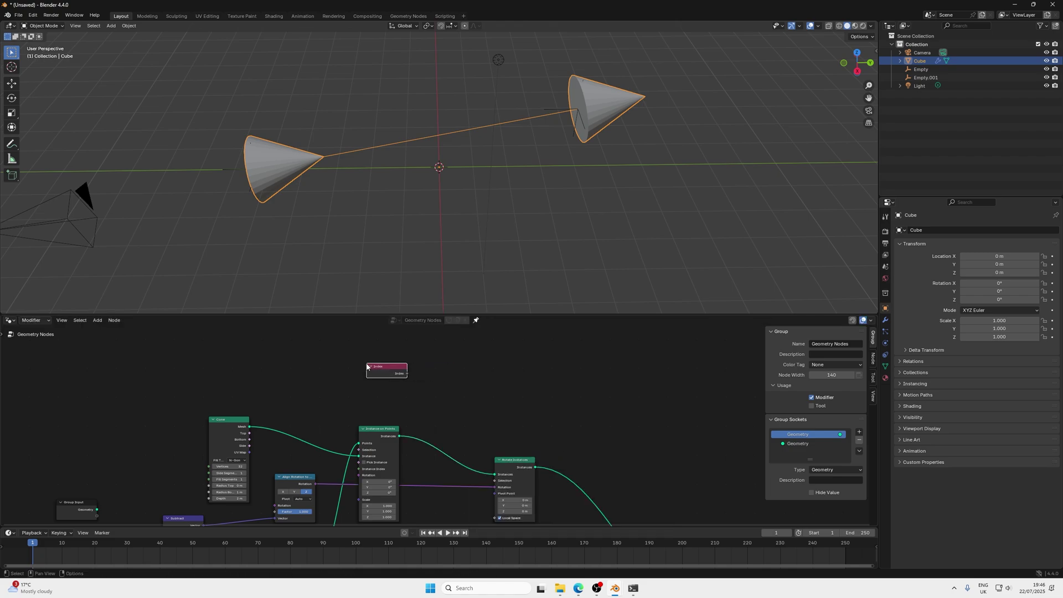
# Add a Compare node beside the Index node
pyautogui.hotkey('shift', 'a')
pyautogui.write('co')
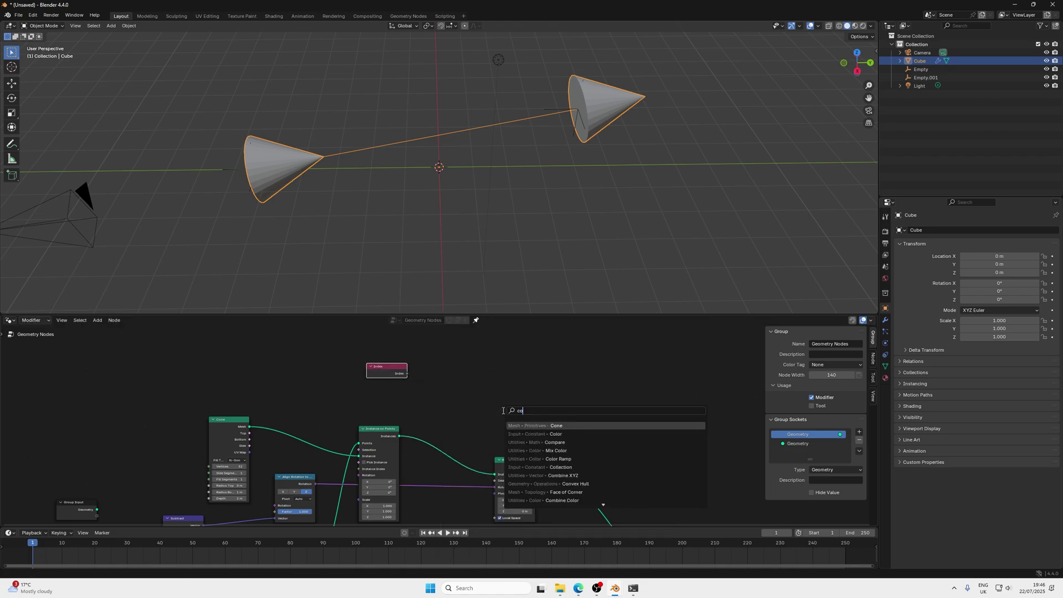
pyautogui.write('mpa')
pyautogui.press('Return')
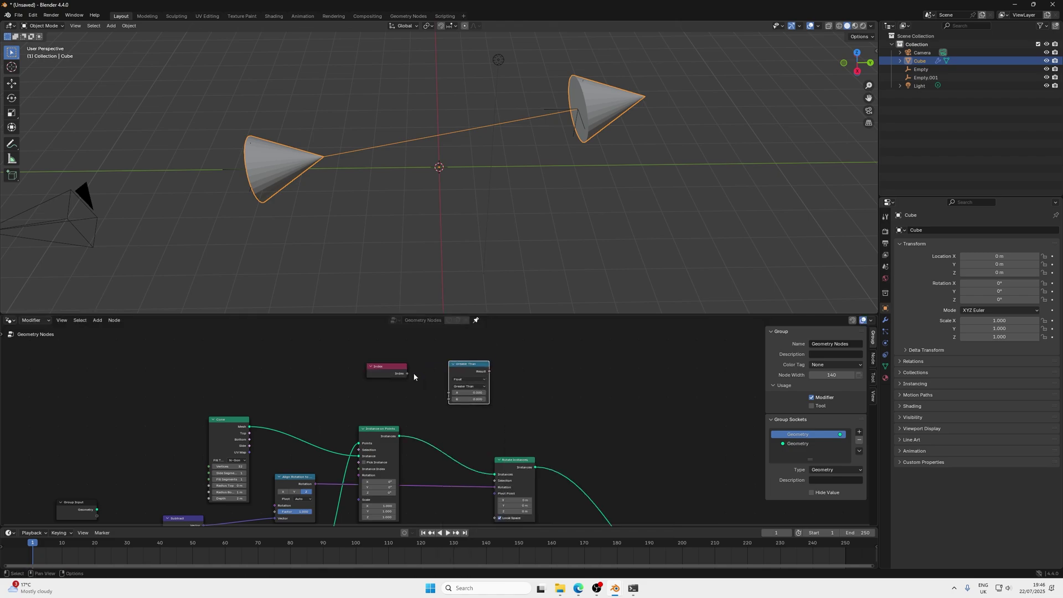
pyautogui.click(446, 354)
# Set the Compare node to Integer and wire it between Index, through input A, and Rotate Instances' Selection
pyautogui.scroll(1, 444, 368)
pyautogui.click(477, 367)
pyautogui.click(468, 393)
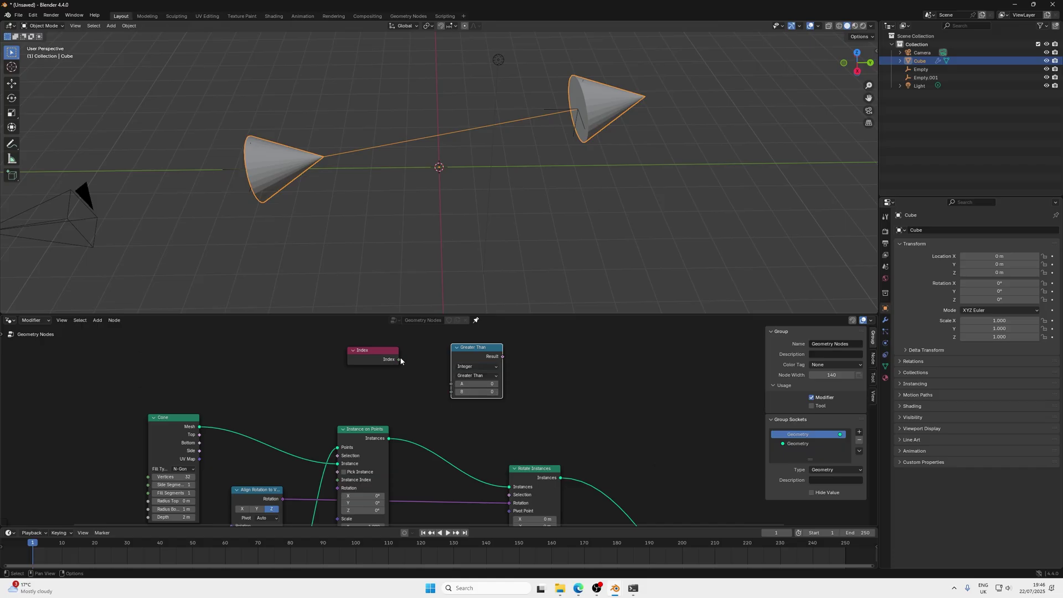
pyautogui.moveTo(399, 359); pyautogui.dragTo(451, 384)
pyautogui.moveTo(503, 356); pyautogui.dragTo(510, 495)
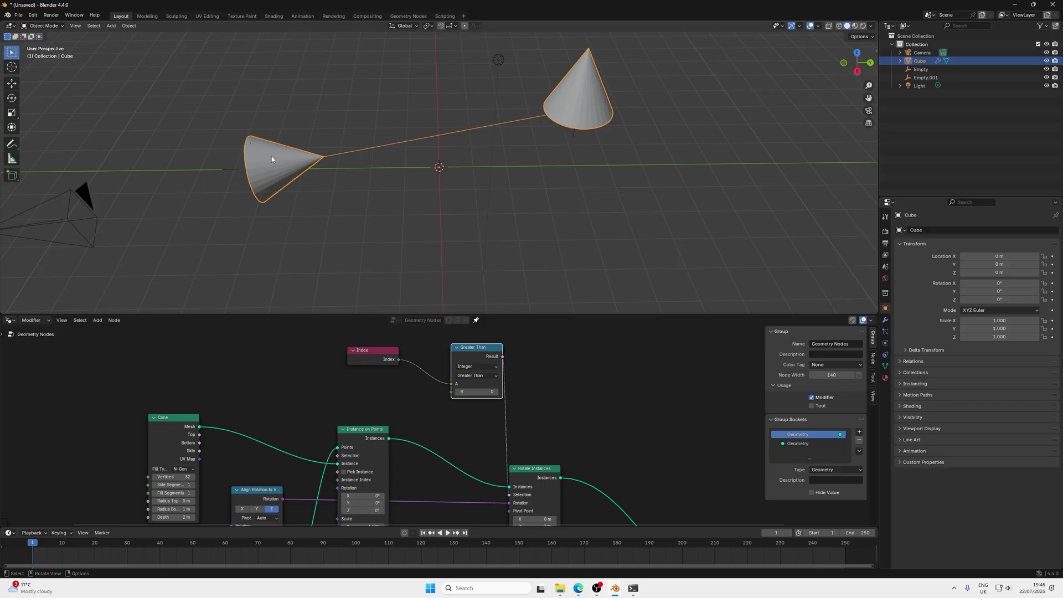
# Set the Compare node's B value to 1 and its operation to Equal
pyautogui.click(498, 391)
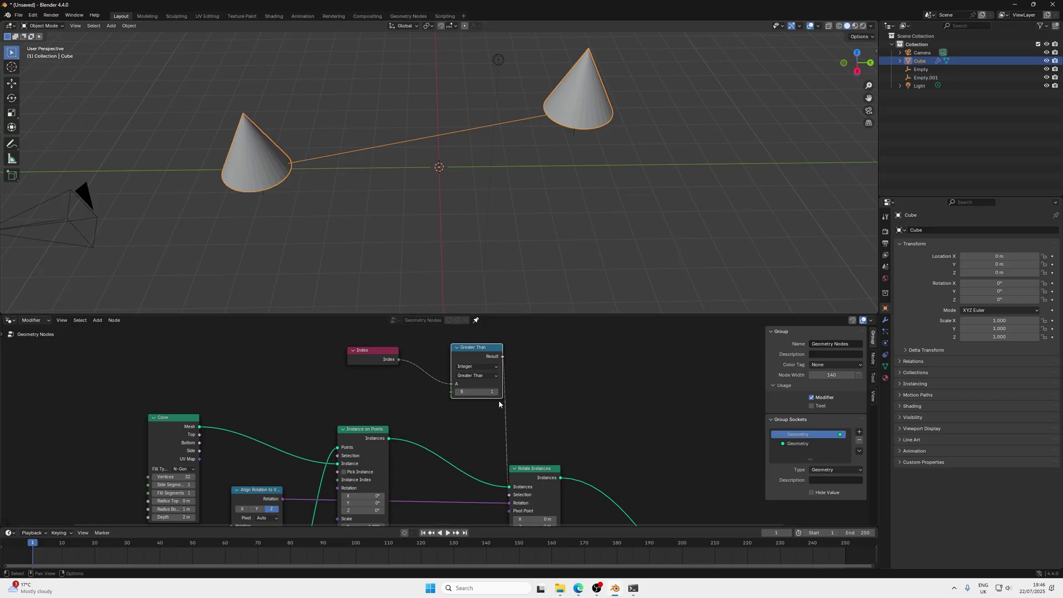
pyautogui.scroll(2, 498, 404)
pyautogui.click(511, 358)
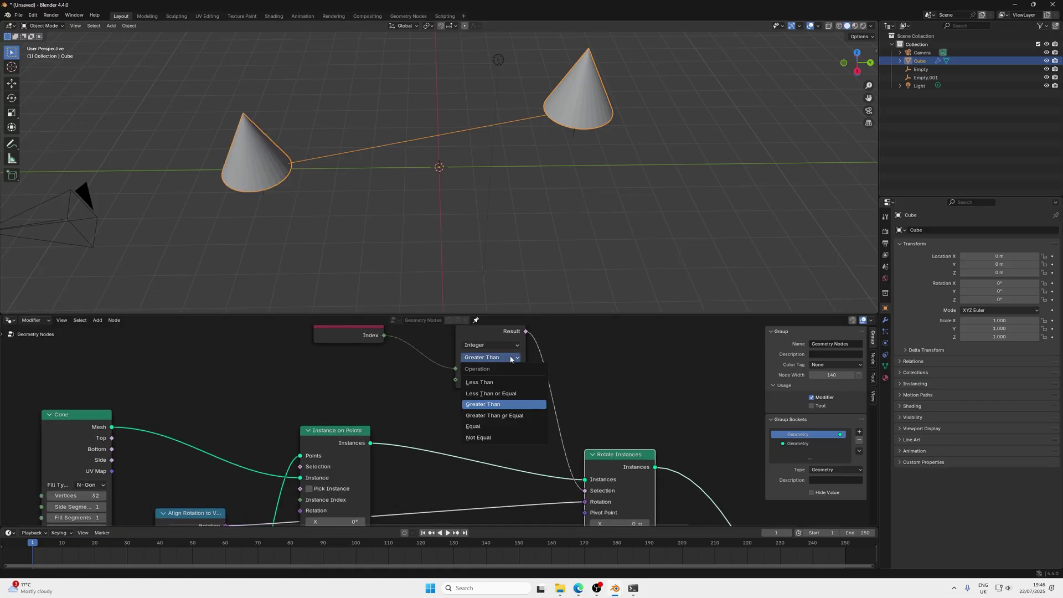
pyautogui.click(488, 429)
pyautogui.scroll(1, 474, 395)
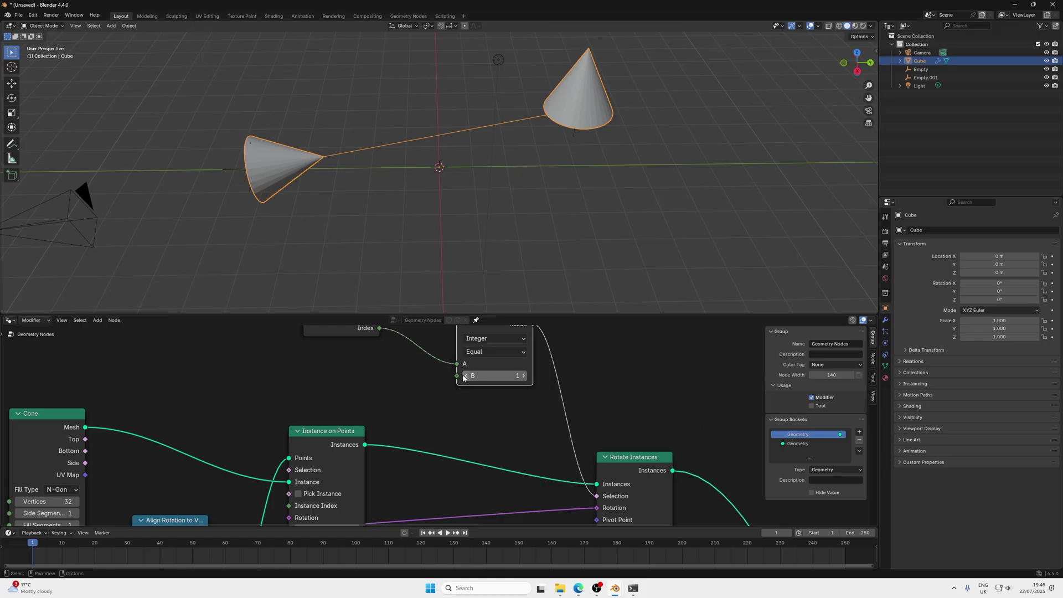
# Switch the Compare node's B value between 0 and 1, leaving it at 0
pyautogui.click(467, 376)
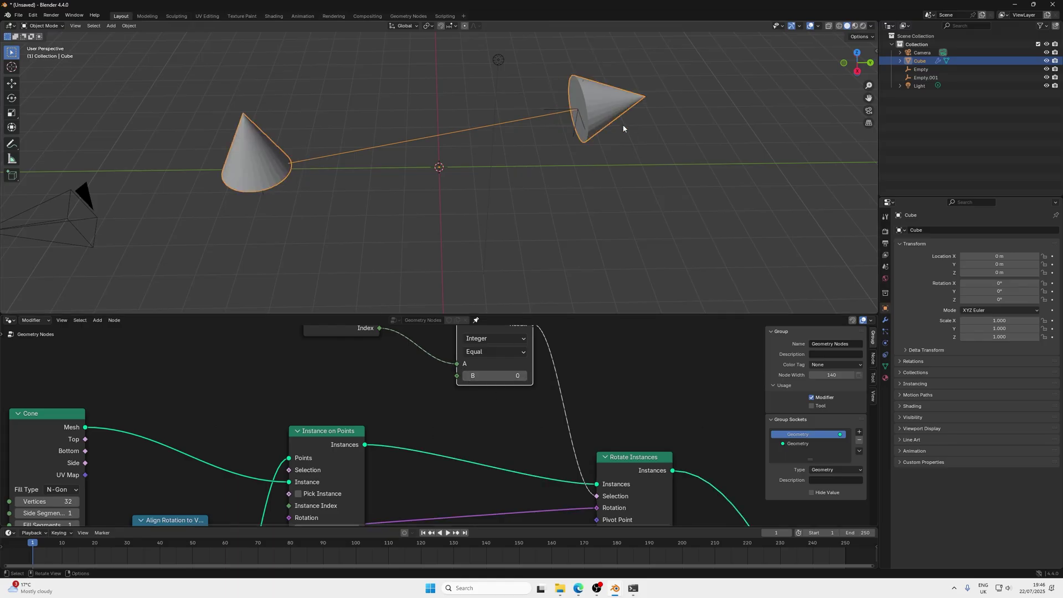
pyautogui.click(524, 376)
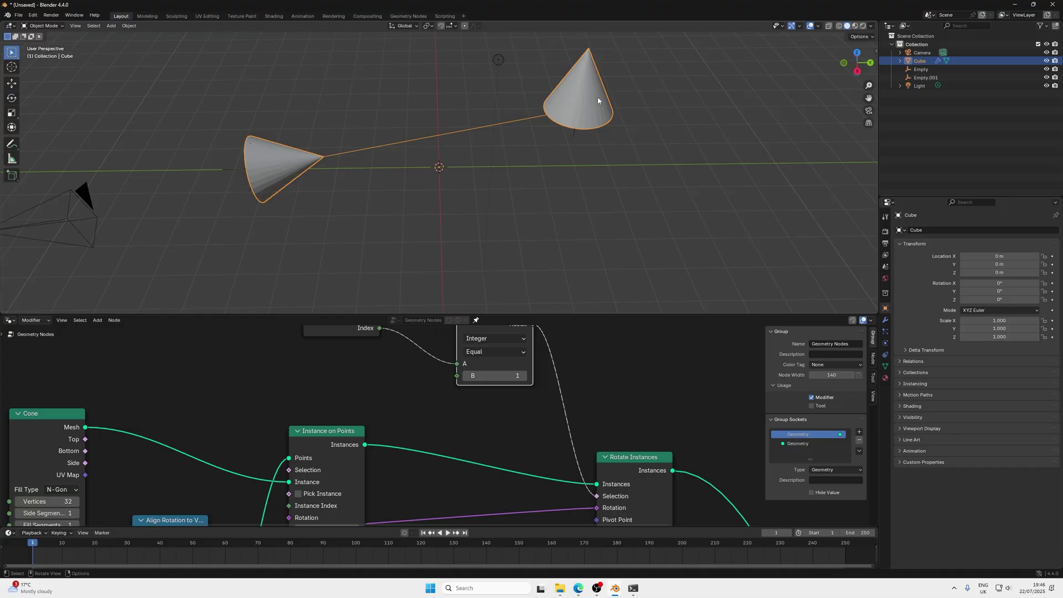
pyautogui.click(466, 376)
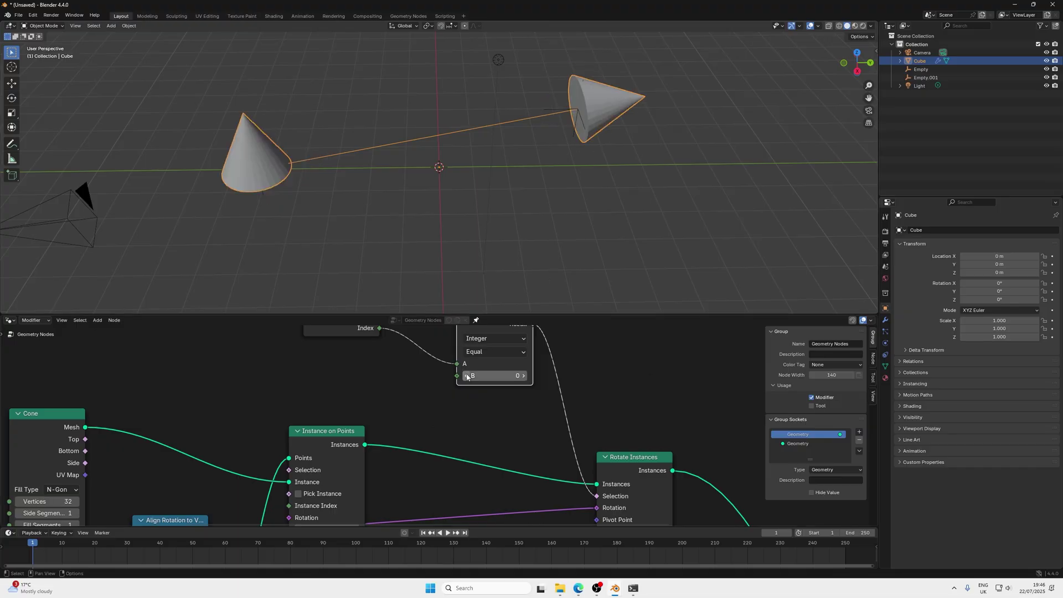
pyautogui.scroll(-4, 623, 415)
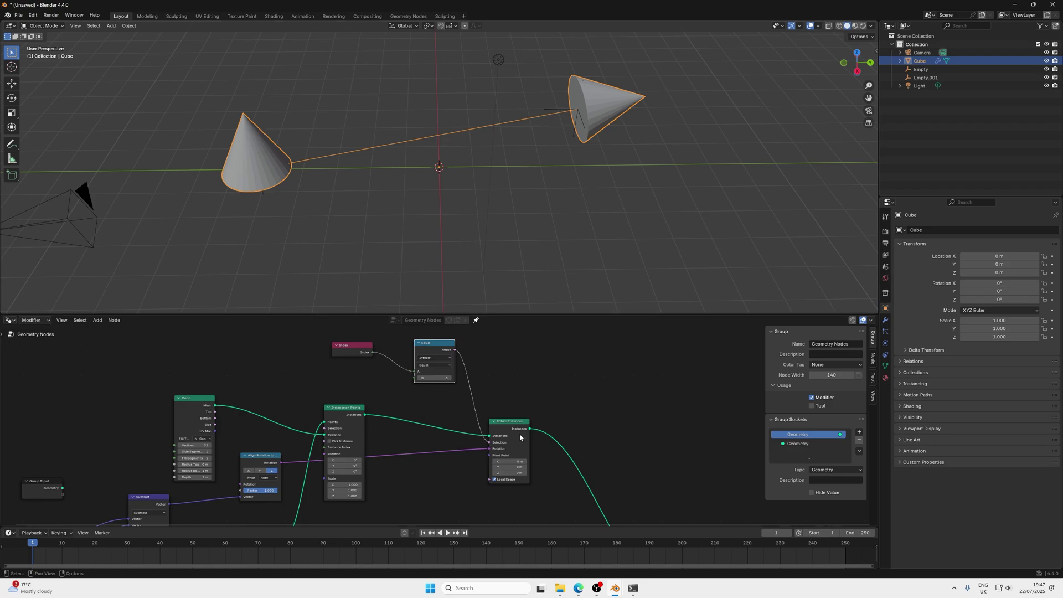
# Duplicate the Subtract node below Rotate Instances and change the copy's operation to Scale
pyautogui.moveTo(520, 433); pyautogui.dragTo(451, 421)
pyautogui.moveTo(451, 421); pyautogui.dragTo(414, 406, button='middle')
pyautogui.click(151, 451)
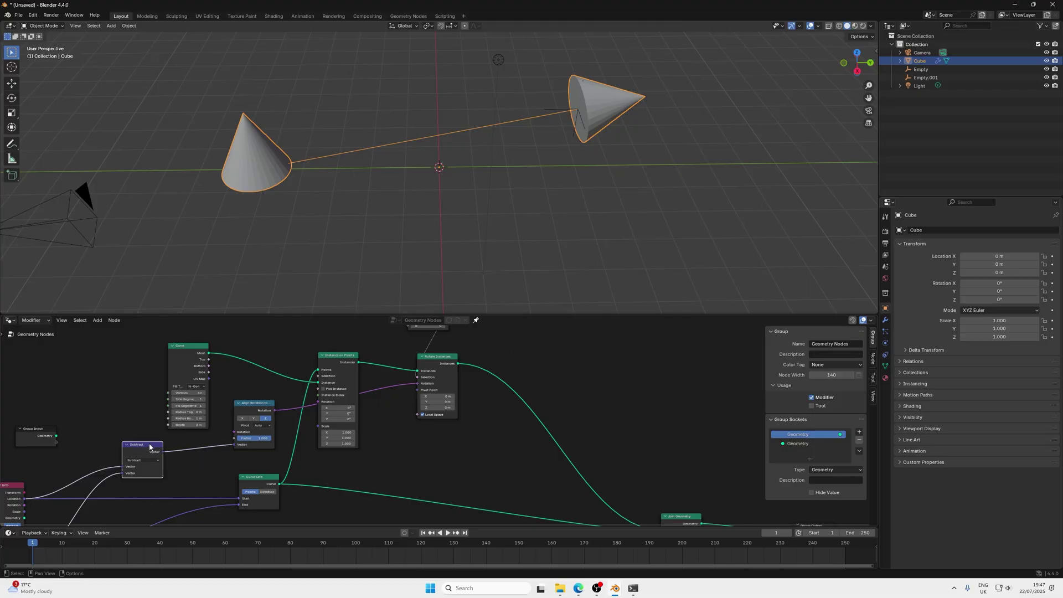
pyautogui.hotkey('shift', 'd')
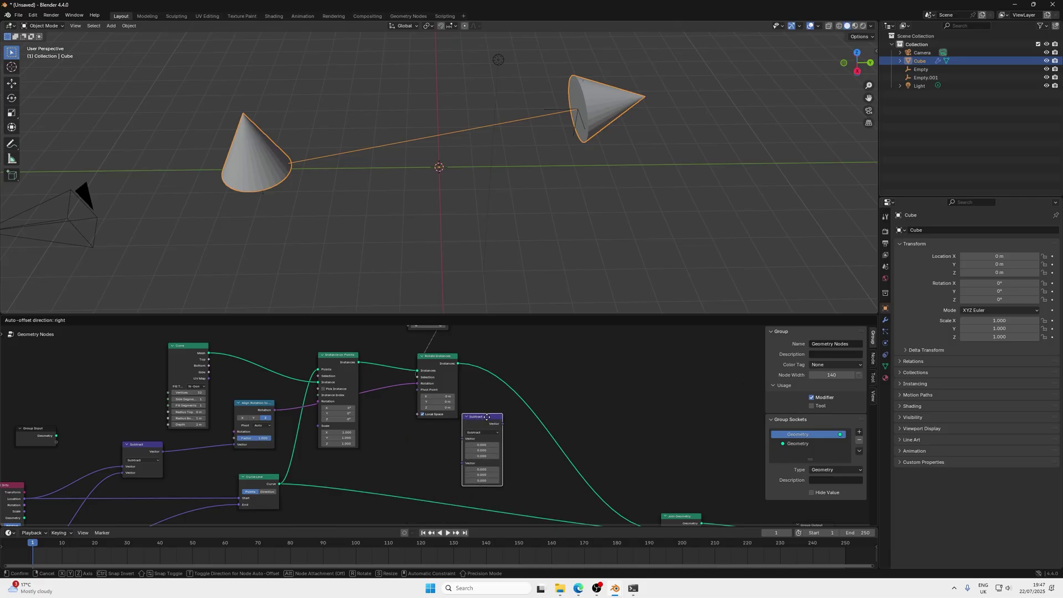
pyautogui.click(487, 417)
pyautogui.click(490, 433)
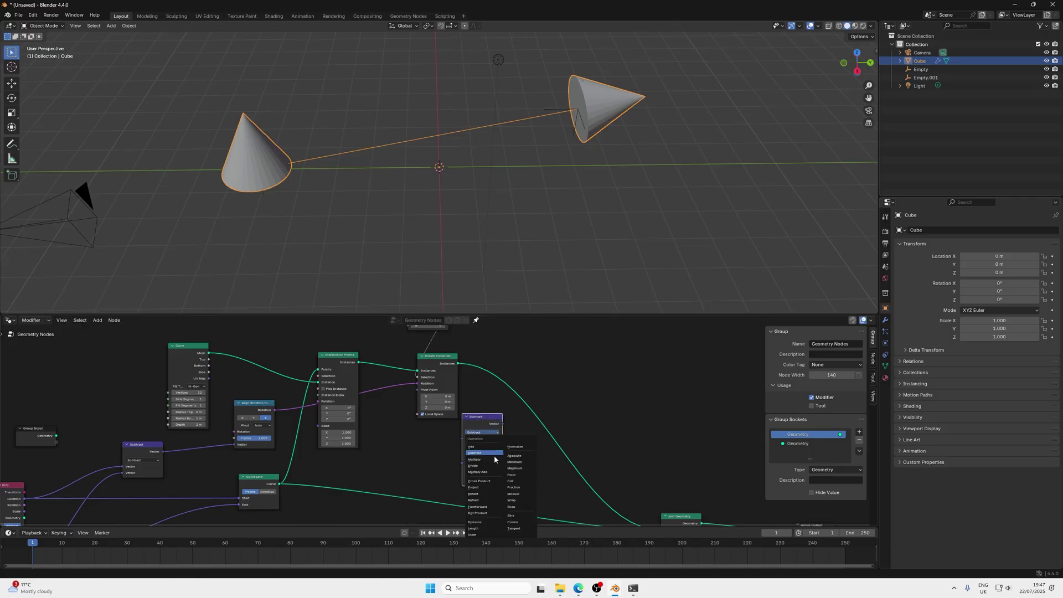
pyautogui.click(477, 530)
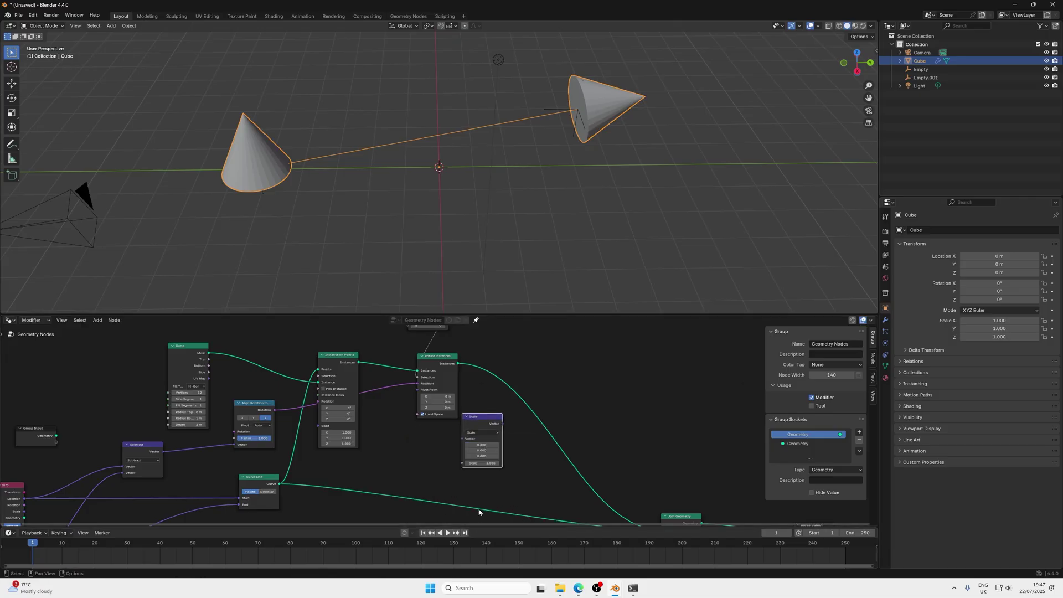
# Set the Scale node's factor to -1 and feed the Subtract node's vector into it
pyautogui.click(476, 464)
pyautogui.press('Return')
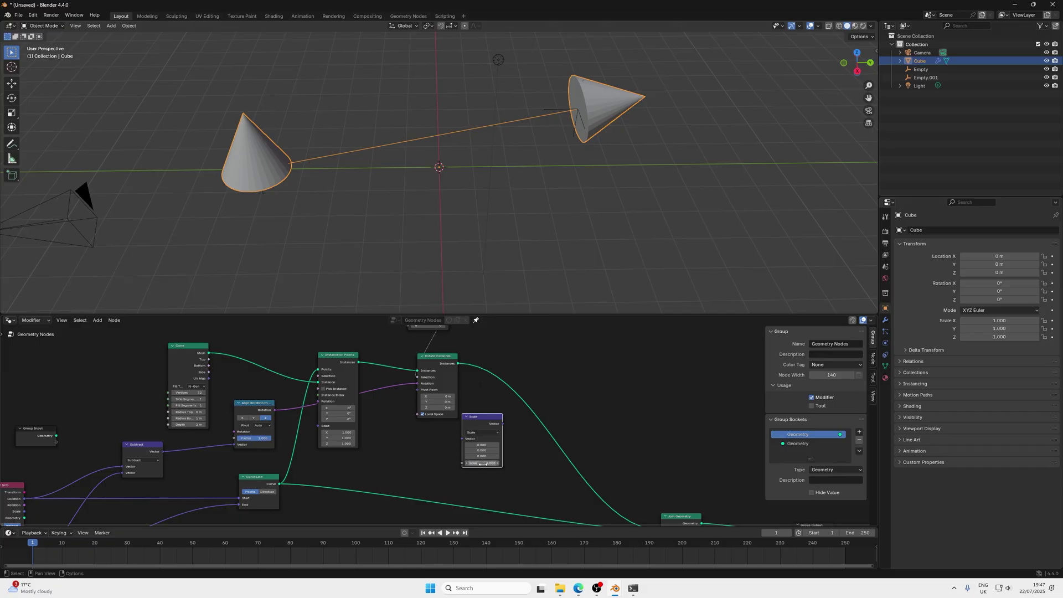
pyautogui.moveTo(164, 452); pyautogui.dragTo(396, 464)
# Duplicate the Align Rotation to Vector node and connect the Scale node's output to the copy's Vector input
pyautogui.click(245, 411)
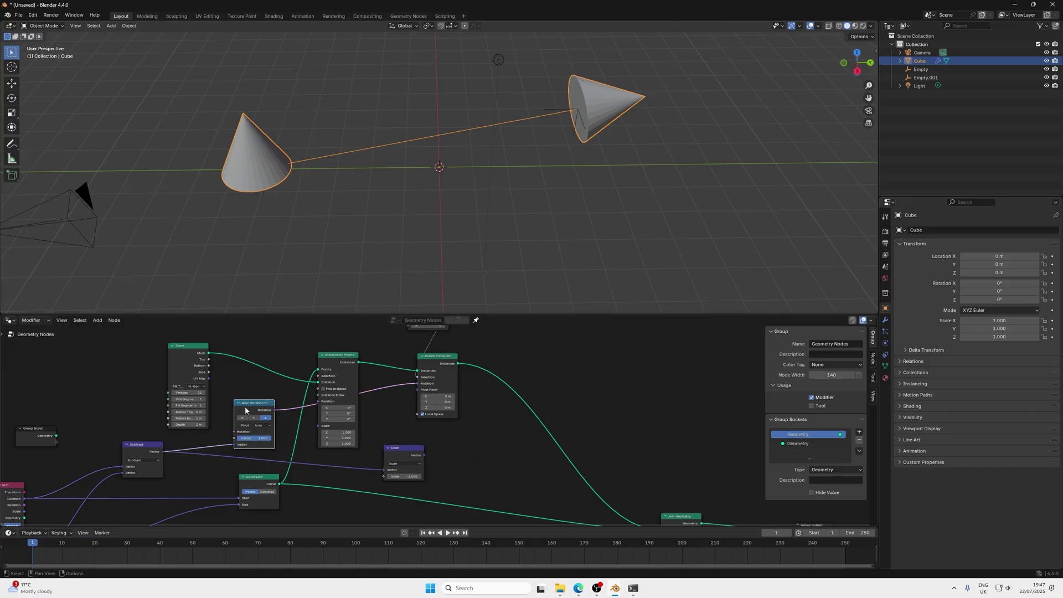
pyautogui.hotkey('shift', 'd')
pyautogui.click(486, 434)
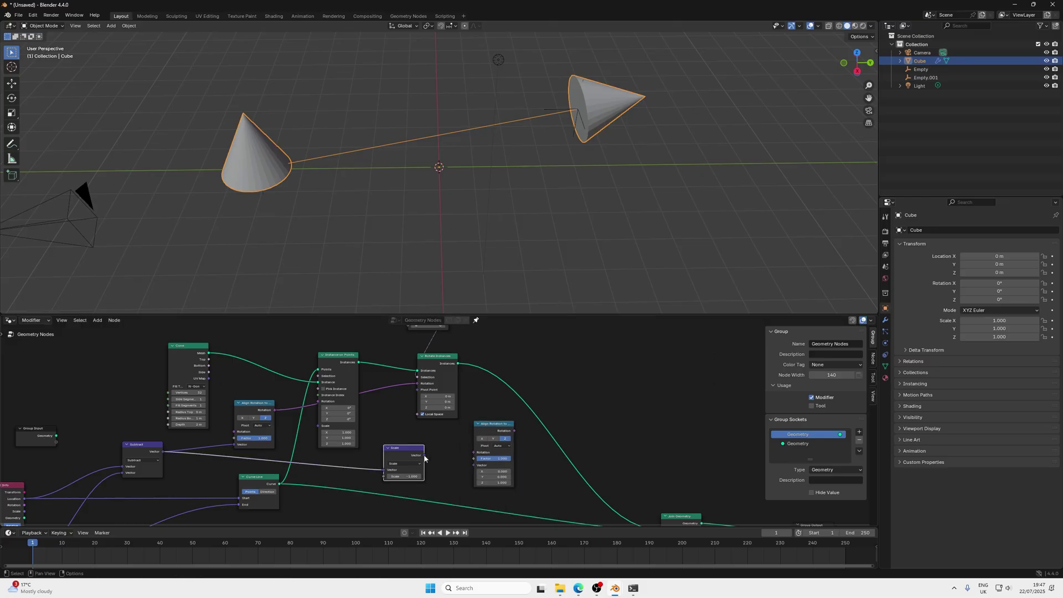
pyautogui.moveTo(424, 456); pyautogui.dragTo(474, 465)
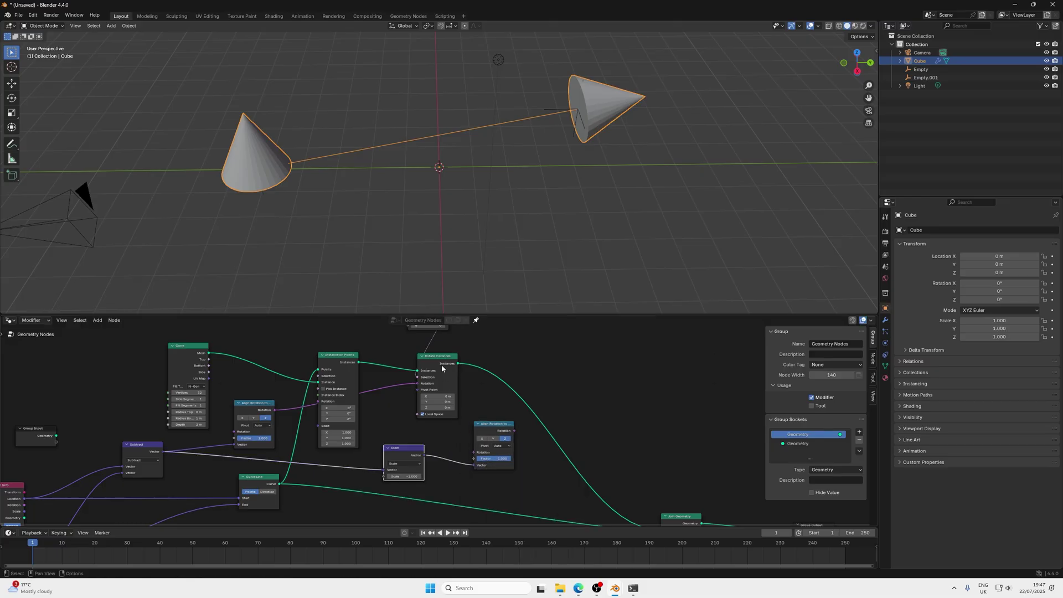
# Insert a duplicate Rotate Instances node after the first and drive its Rotation from the second Align Rotation to Vector node
pyautogui.click(443, 361)
pyautogui.hotkey('shift', 'd')
pyautogui.click(558, 374)
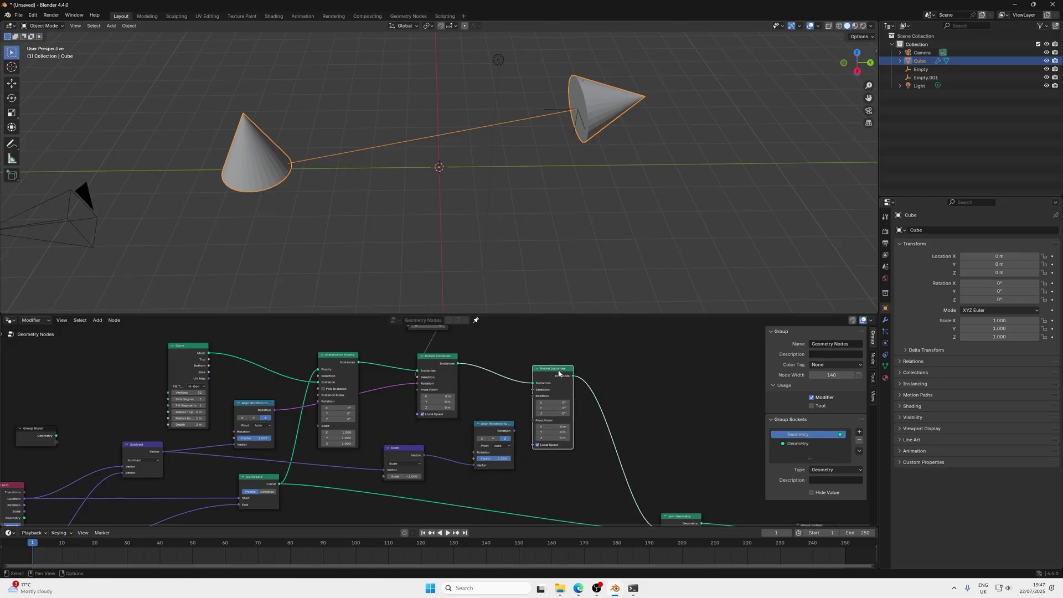
pyautogui.moveTo(515, 431); pyautogui.dragTo(533, 396)
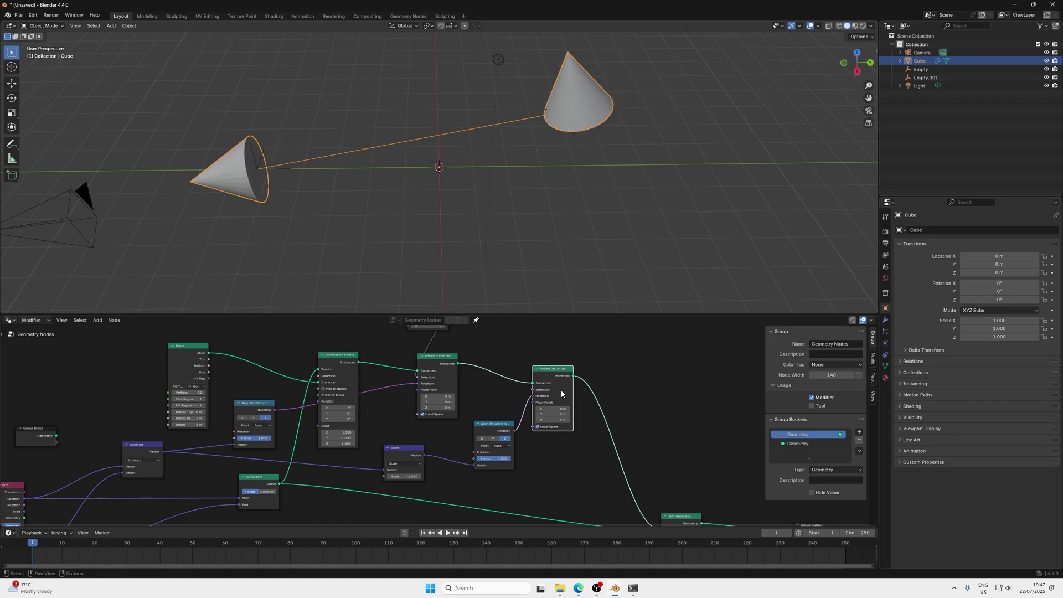
# Duplicate the Equal compare node and wire Index into the copy's A input
pyautogui.moveTo(540, 369); pyautogui.dragTo(552, 425, button='middle')
pyautogui.scroll(-1, 552, 426)
pyautogui.moveTo(436, 387); pyautogui.dragTo(404, 387)
pyautogui.click(495, 381)
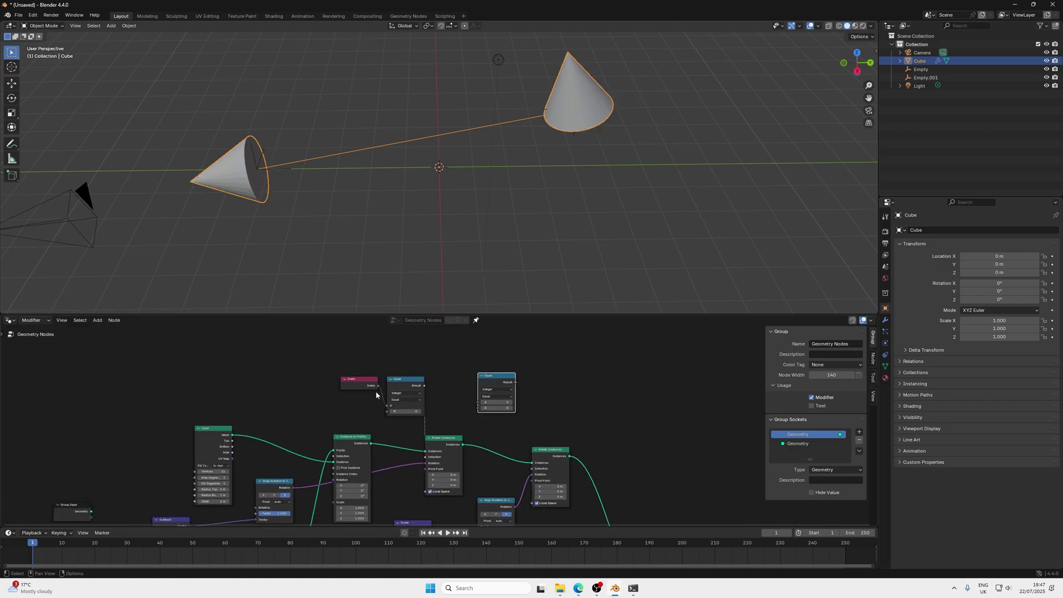
pyautogui.moveTo(424, 385); pyautogui.dragTo(478, 402)
# Set the second Equal node's B value to 1 and connect its Result to the second Rotate Instances' Selection
pyautogui.scroll(3, 516, 431)
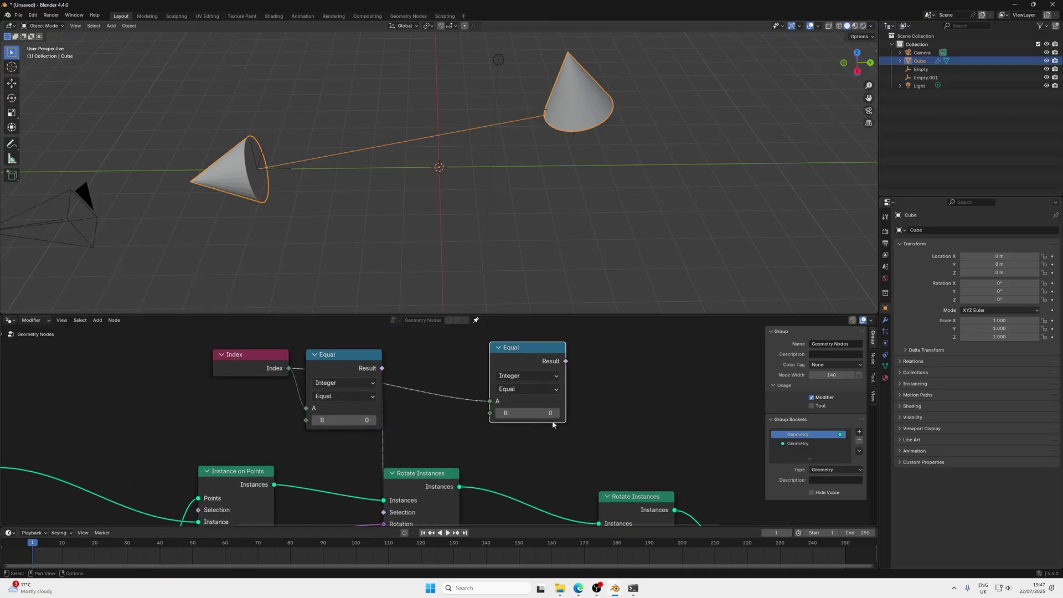
pyautogui.click(559, 413)
pyautogui.moveTo(566, 361); pyautogui.dragTo(599, 476)
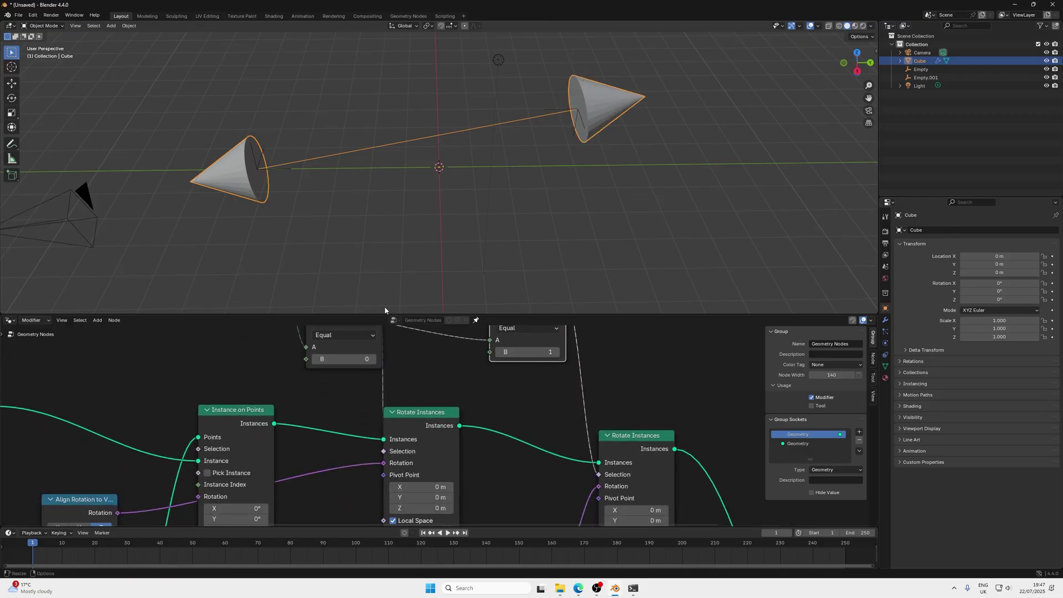
# Tidy the node layout by nudging the Empty.001 Object Info node and moving the second Equal node level with the first
pyautogui.scroll(-3, 392, 206)
pyautogui.moveTo(532, 416); pyautogui.dragTo(540, 480, button='middle')
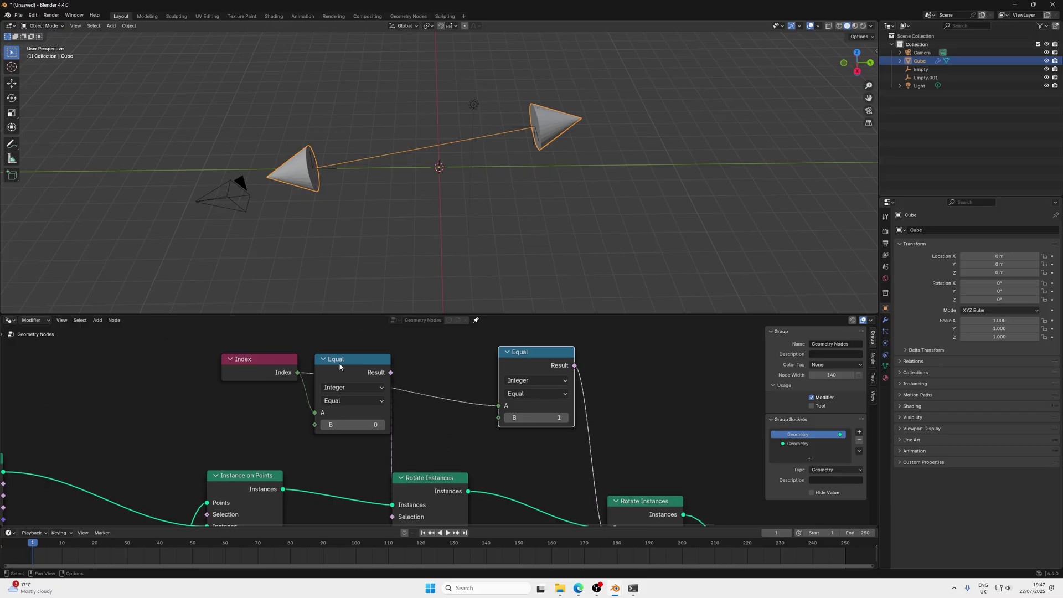
pyautogui.moveTo(462, 461); pyautogui.dragTo(458, 410, button='middle')
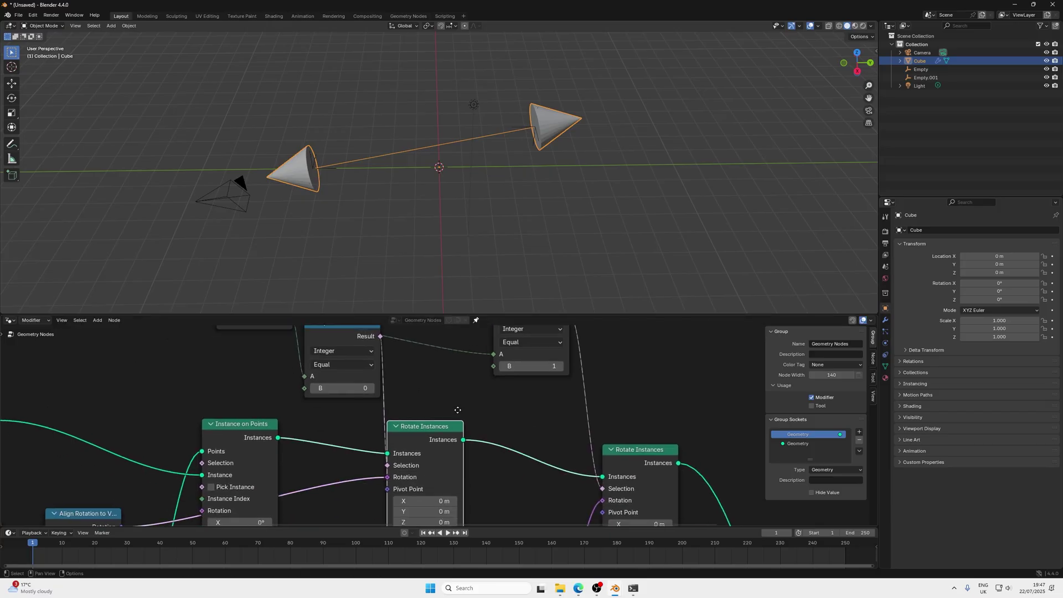
pyautogui.scroll(-5, 457, 410)
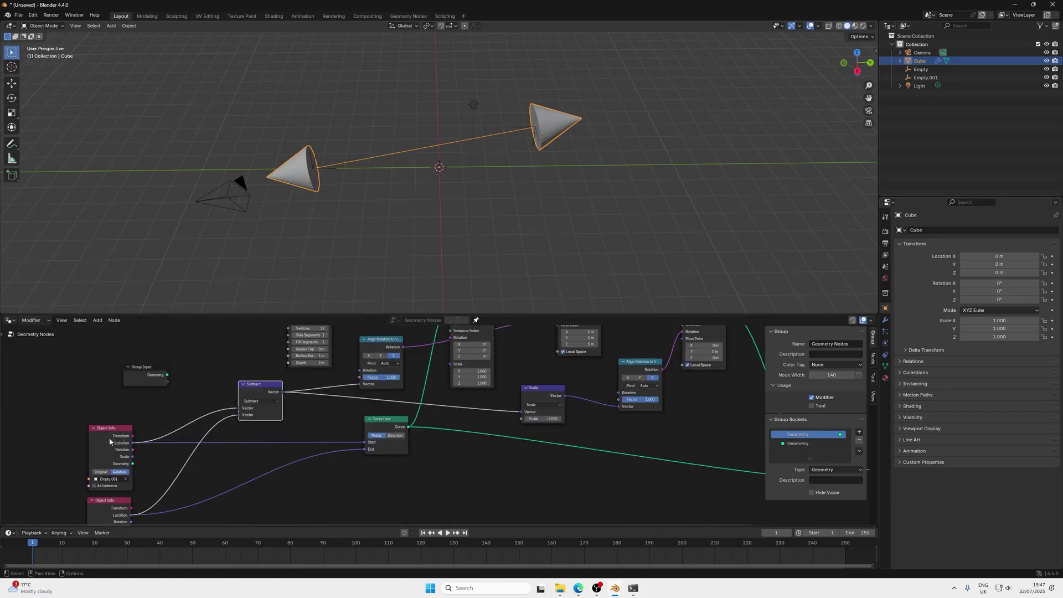
pyautogui.moveTo(110, 441); pyautogui.dragTo(115, 439)
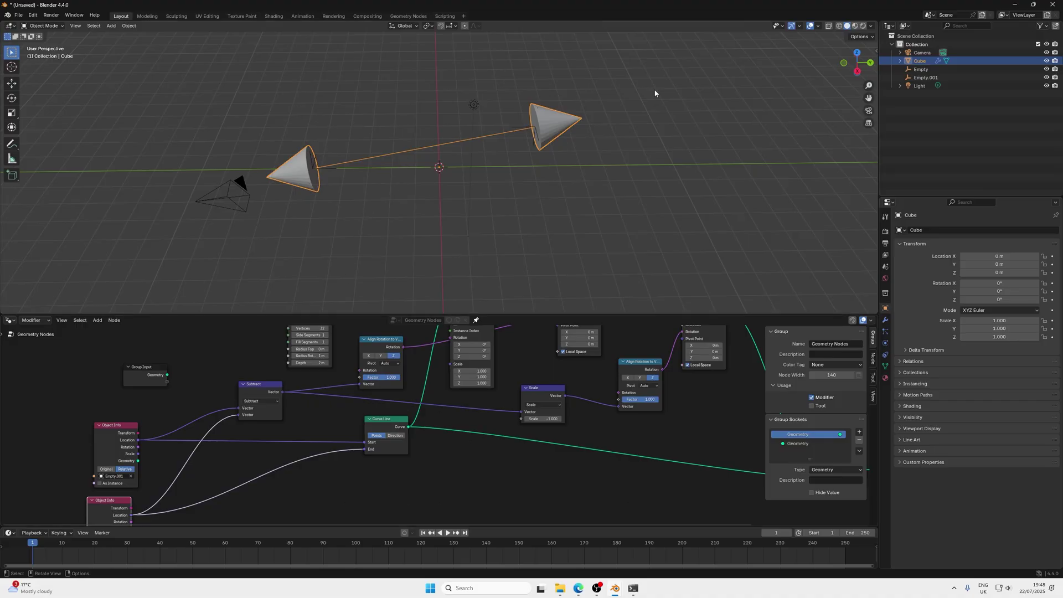
pyautogui.moveTo(476, 332); pyautogui.dragTo(363, 392, button='middle')
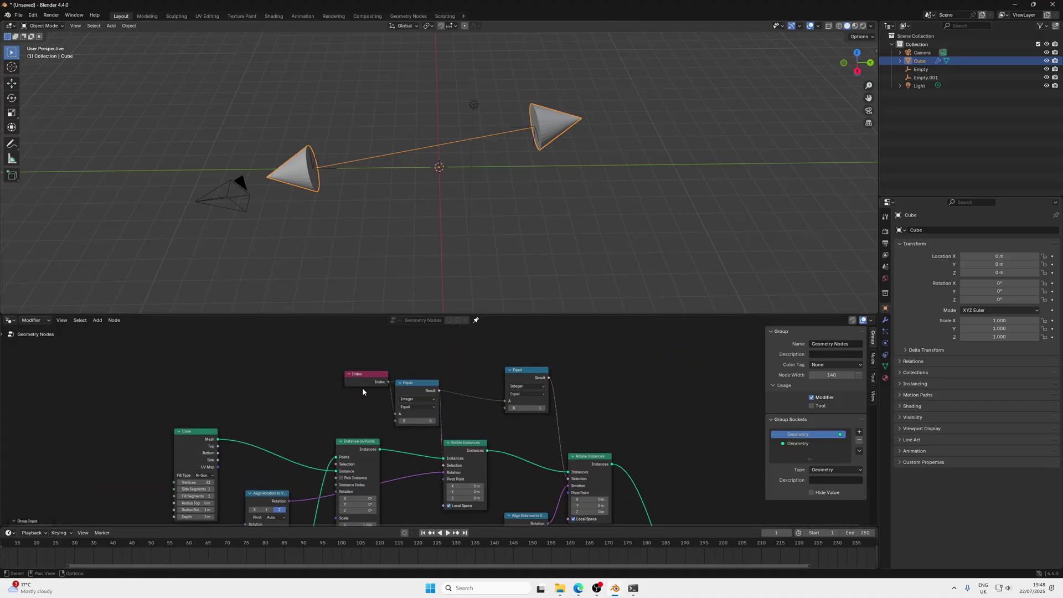
pyautogui.moveTo(511, 382); pyautogui.dragTo(496, 395)
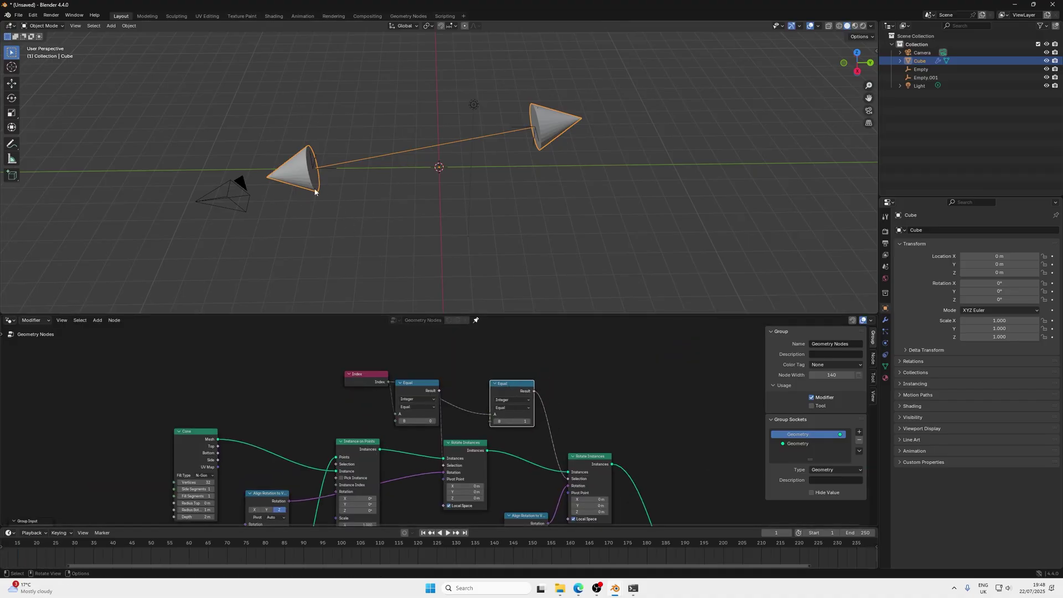
# Examine the Scale and Align Rotation to Vector branch and the orientation of both arrowheads
pyautogui.moveTo(575, 428); pyautogui.dragTo(558, 374, button='middle')
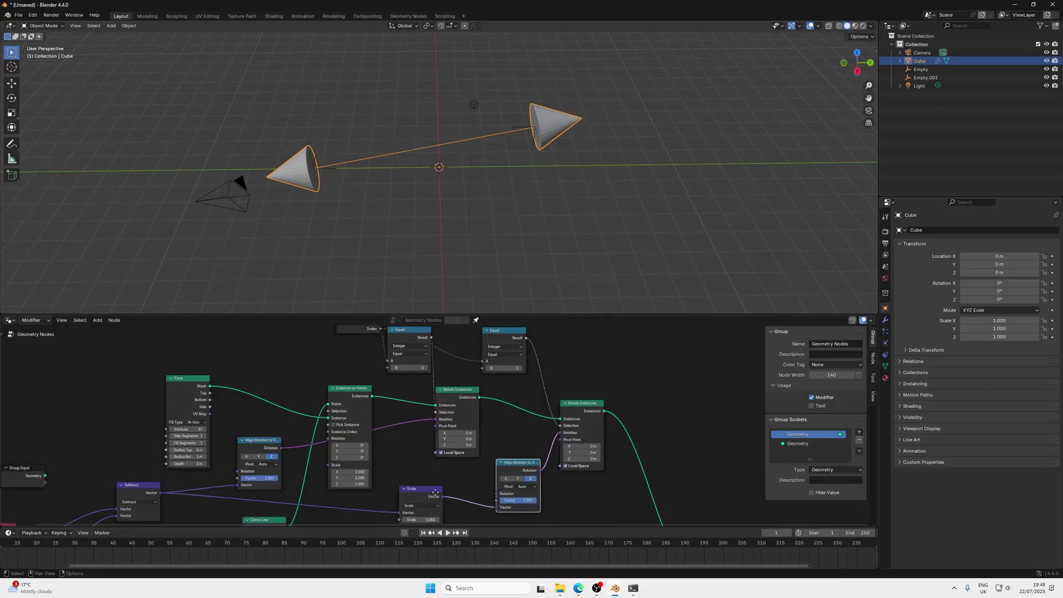
pyautogui.moveTo(414, 491); pyautogui.dragTo(468, 438, button='middle')
pyautogui.click(469, 438)
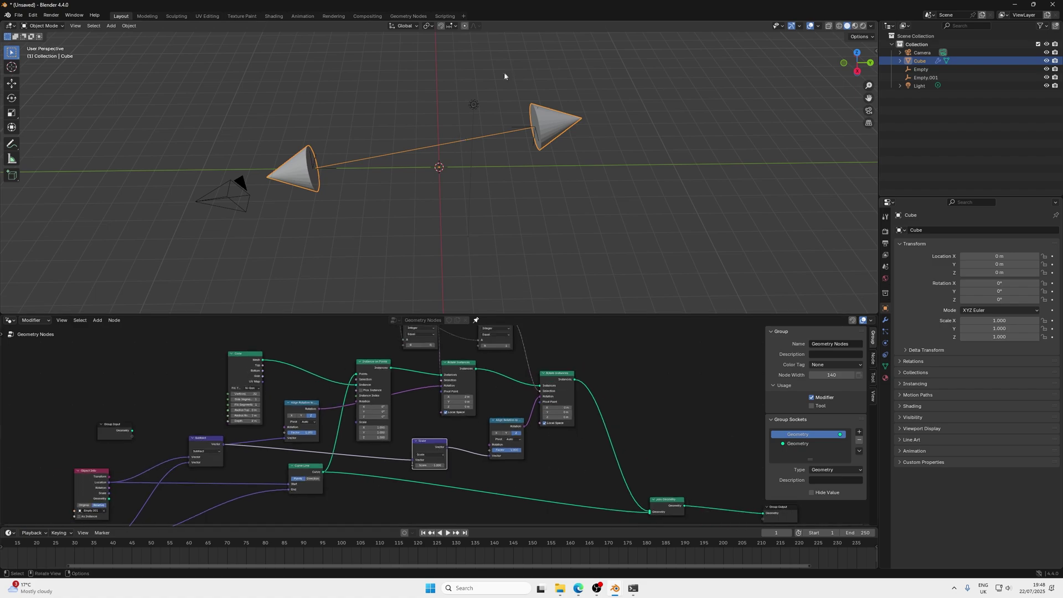
pyautogui.scroll(-2, 406, 385)
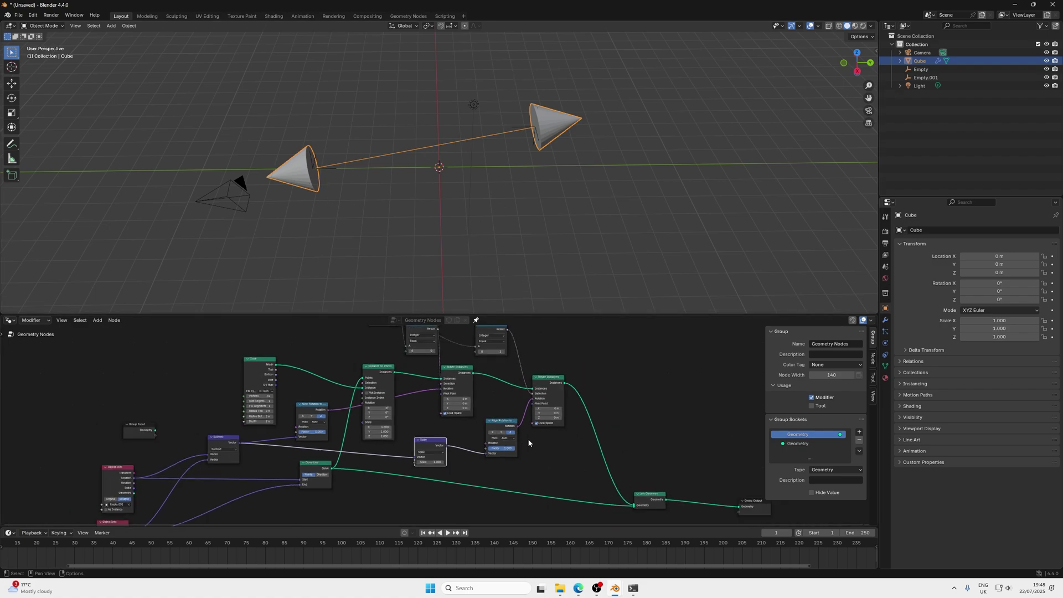
pyautogui.scroll(3, 310, 194)
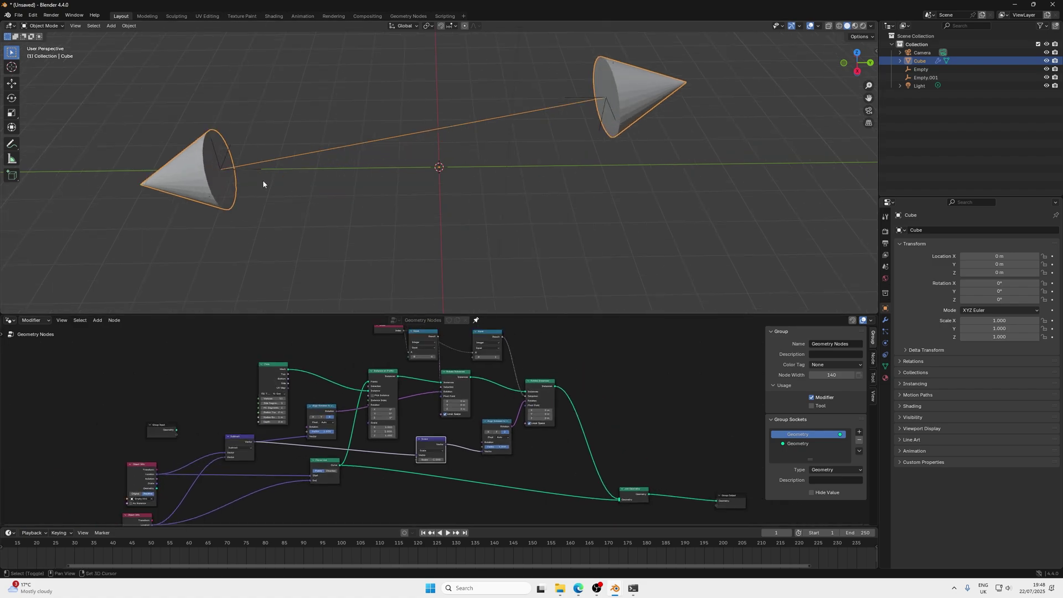
pyautogui.keyDown('shift'); pyautogui.moveTo(262, 184); pyautogui.dragTo(372, 208, button='middle'); pyautogui.keyUp('shift')
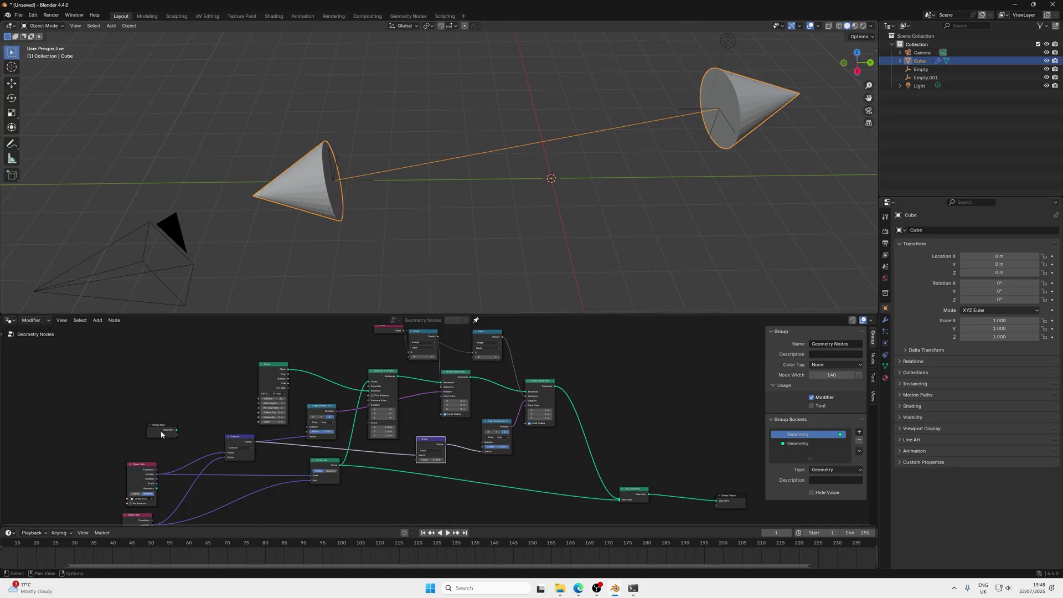
# Move the Group Input node beside the Cone node and expose the cone's Vertices as a group input
pyautogui.moveTo(161, 435); pyautogui.dragTo(206, 382)
pyautogui.scroll(4, 219, 394)
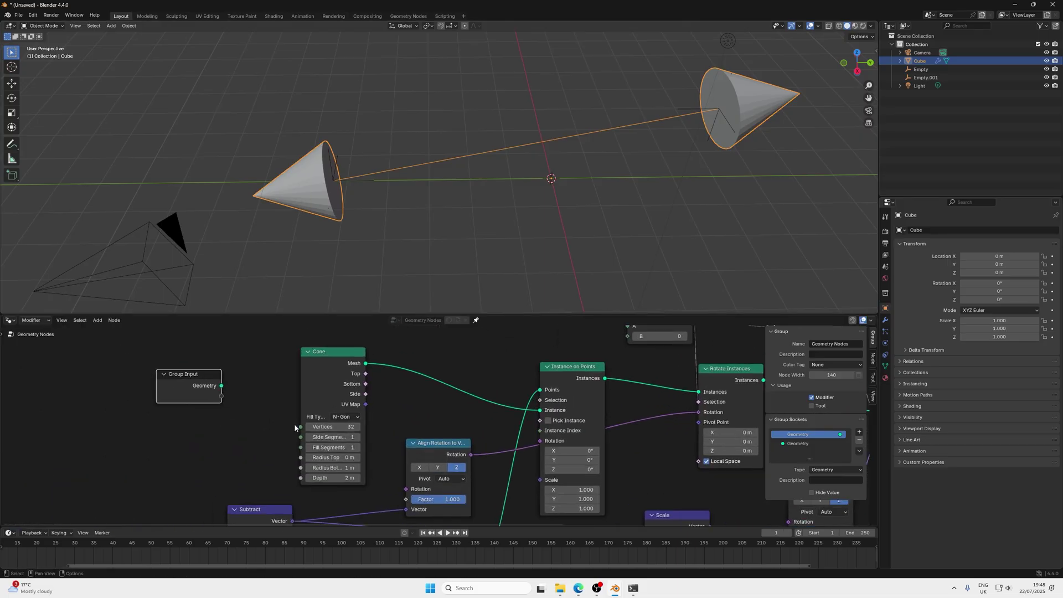
pyautogui.scroll(1, 299, 431)
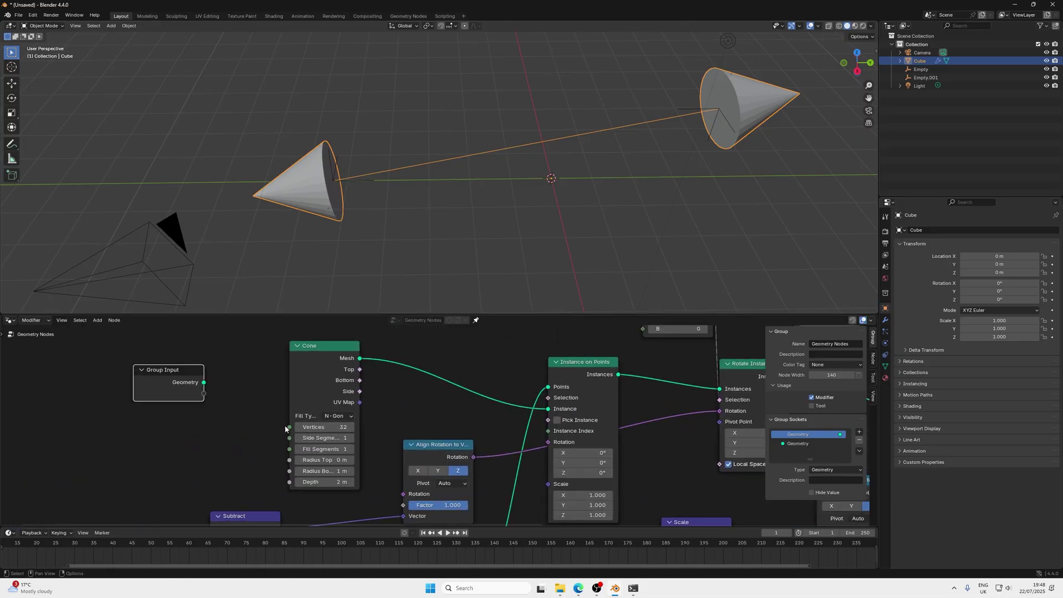
pyautogui.moveTo(289, 427); pyautogui.dragTo(155, 384)
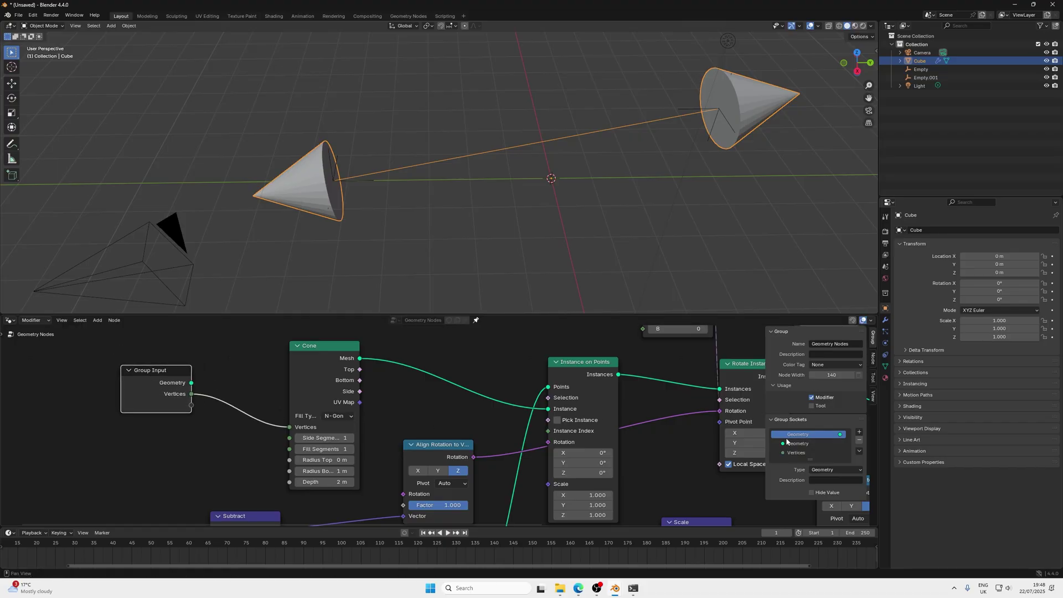
# Rename the Vertices group input socket as Arrow Resolution
pyautogui.press('n')
pyautogui.press('n')
pyautogui.click(799, 453)
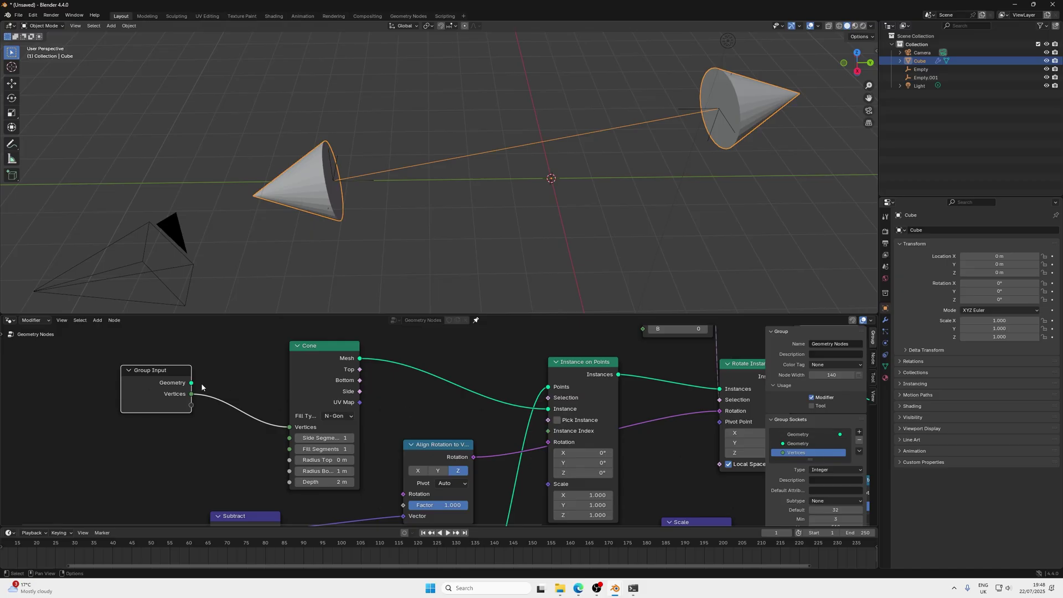
pyautogui.hotkey('ctrl', 'z')
pyautogui.hotkey('ctrl', 'z')
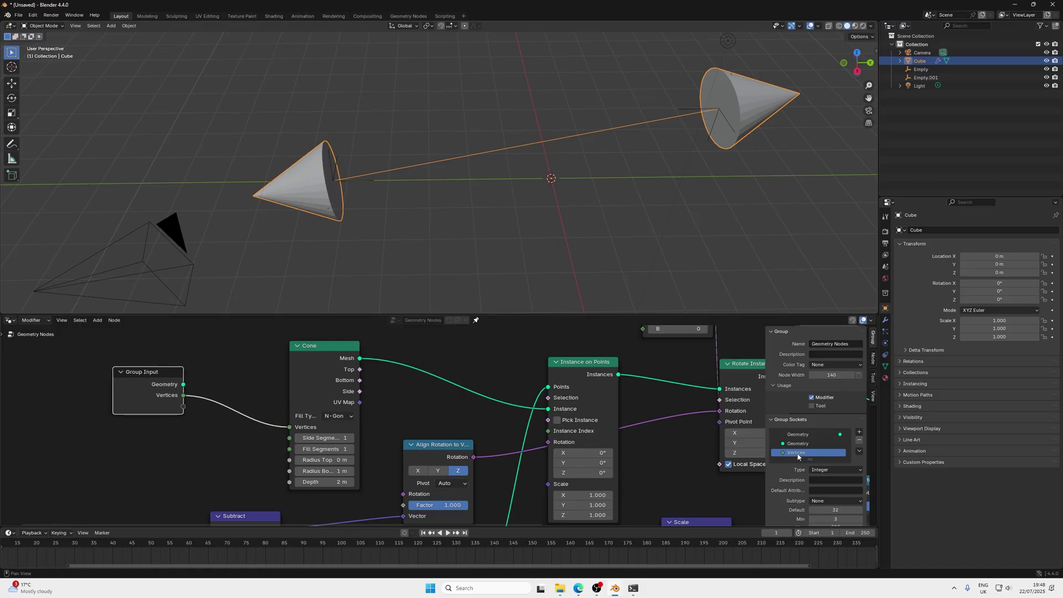
pyautogui.doubleClick(802, 454)
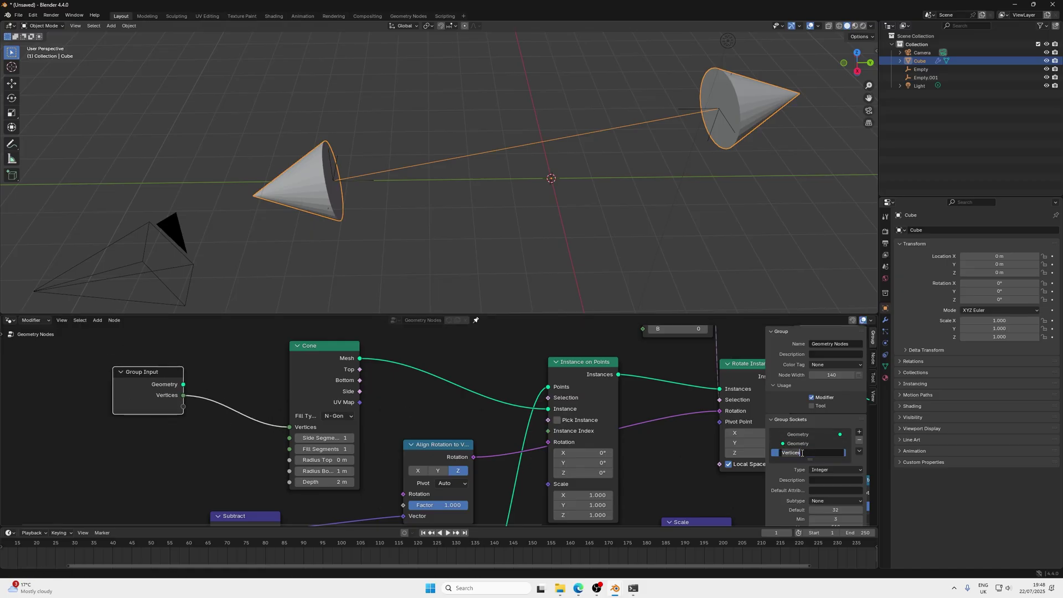
pyautogui.write('Arrow Resolution')
pyautogui.press('Return')
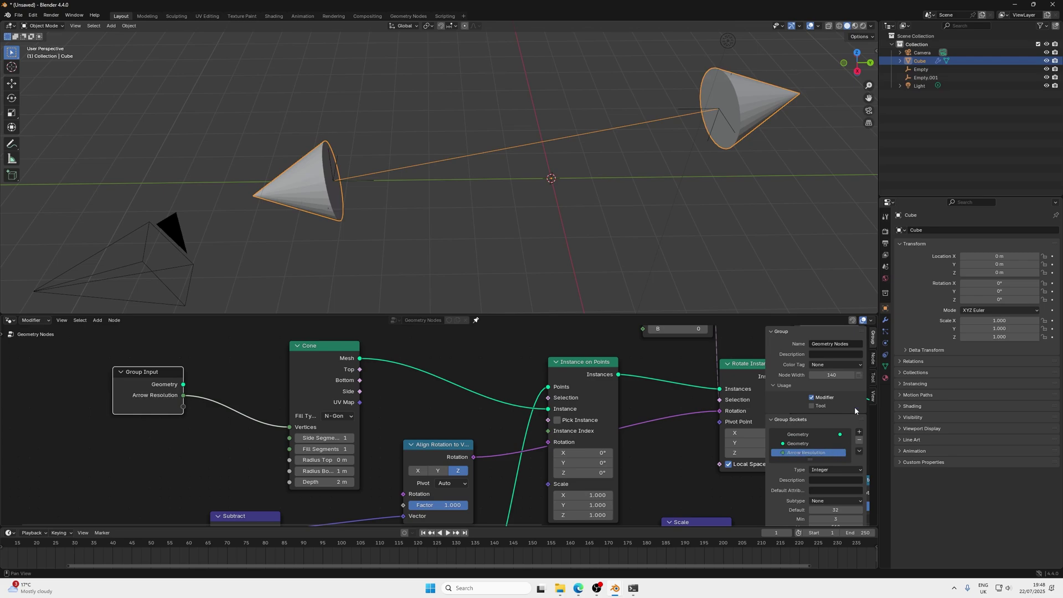
# Set Arrow Resolution to 7 in the Geometry Nodes modifier's settings
pyautogui.click(885, 322)
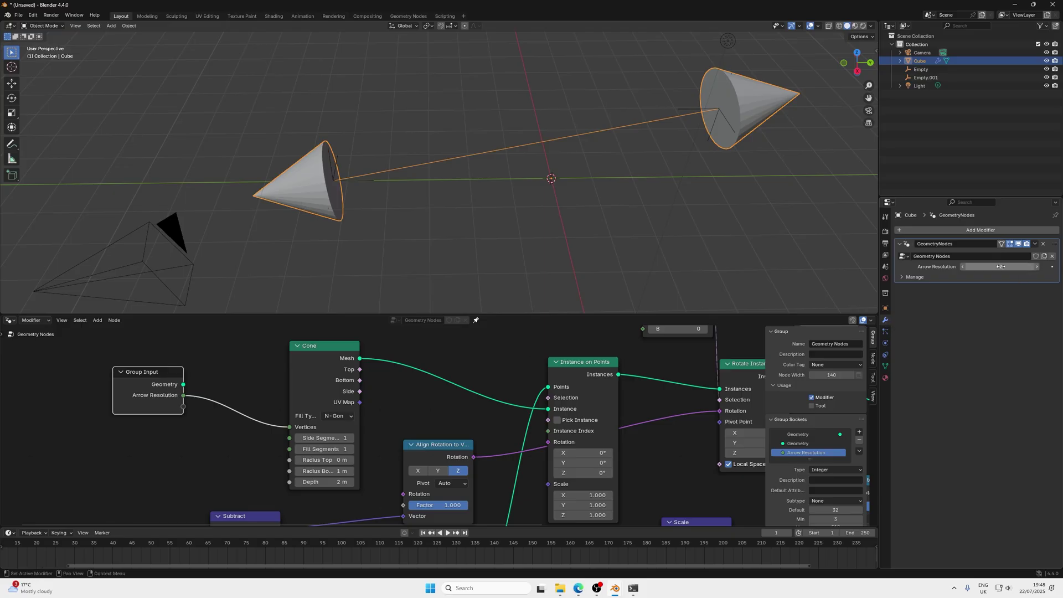
pyautogui.moveTo(1000, 266); pyautogui.dragTo(975, 267)
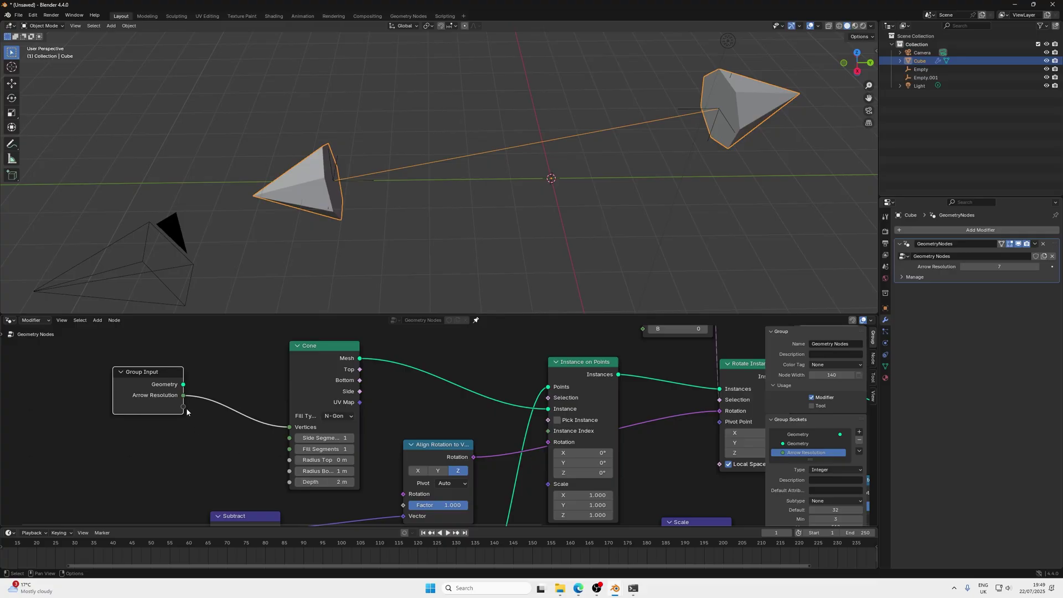
# Expose the cone's Depth as a group input and set it to 3.09 m in the modifier's settings
pyautogui.moveTo(183, 406); pyautogui.dragTo(289, 482)
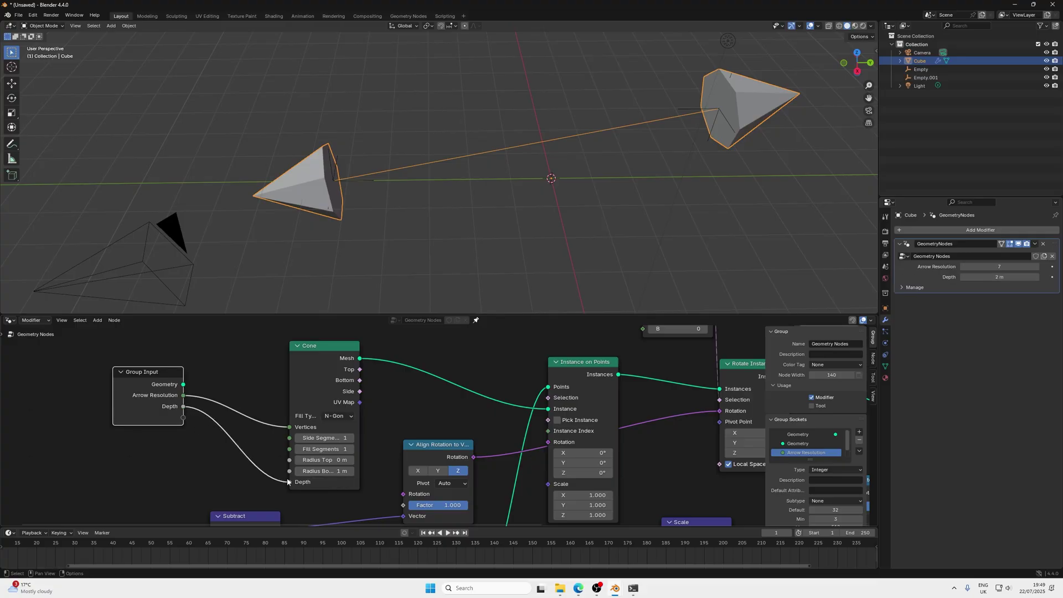
pyautogui.moveTo(1000, 277)
pyautogui.mouseDown()
pyautogui.moveTo(1052, 277)
pyautogui.moveTo(999, 278)
pyautogui.mouseUp()
pyautogui.click(999, 277)
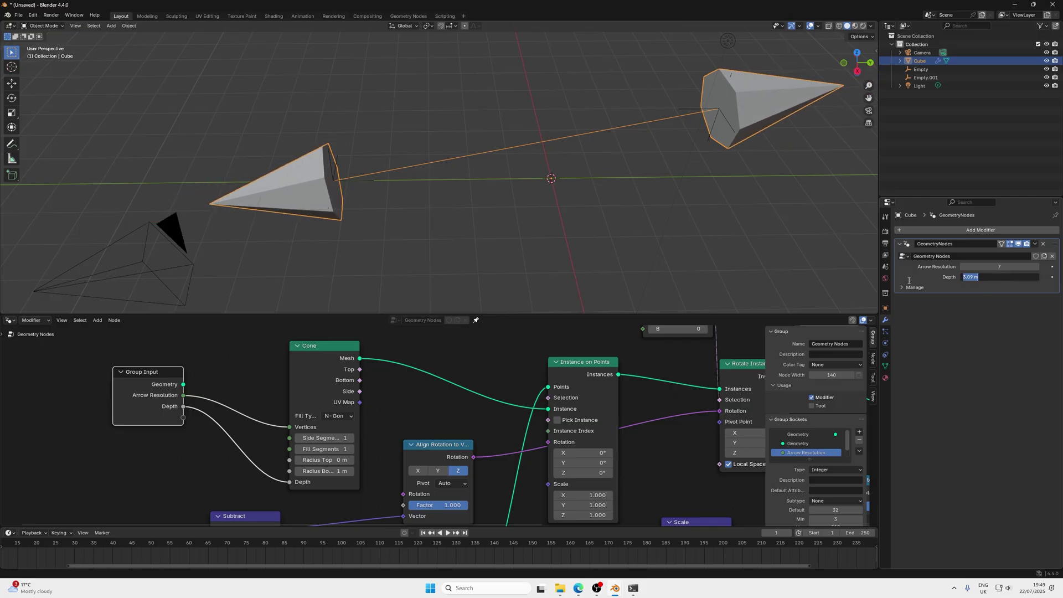
# Rename the Depth group input as ArrowLength and expose the Object sockets of both Object Info nodes as group inputs
pyautogui.scroll(-1, 794, 447)
pyautogui.doubleClick(794, 452)
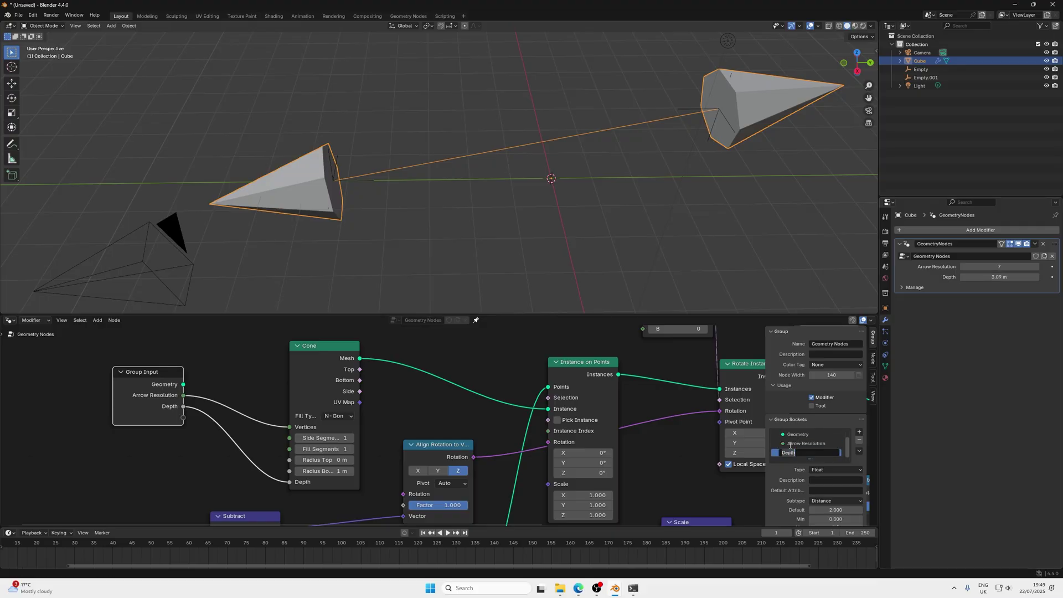
pyautogui.write('ArrowLength')
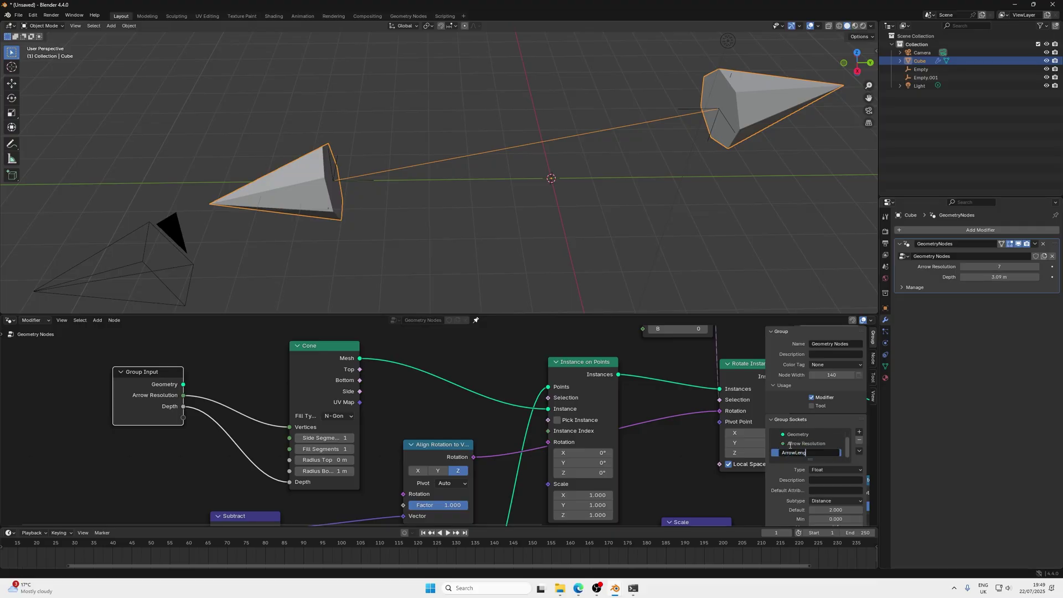
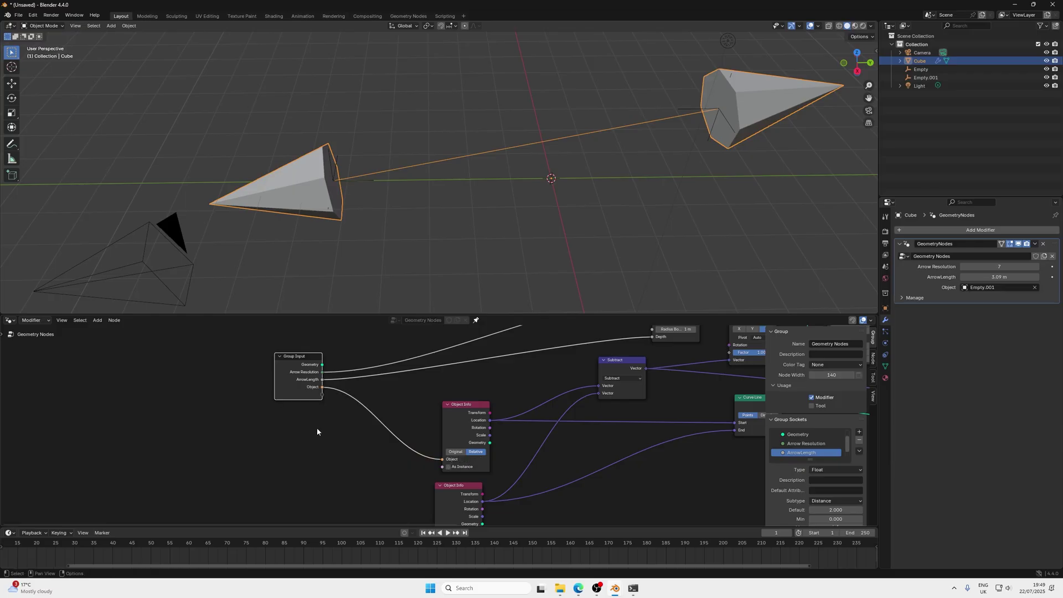
pyautogui.moveTo(323, 394); pyautogui.dragTo(435, 491)
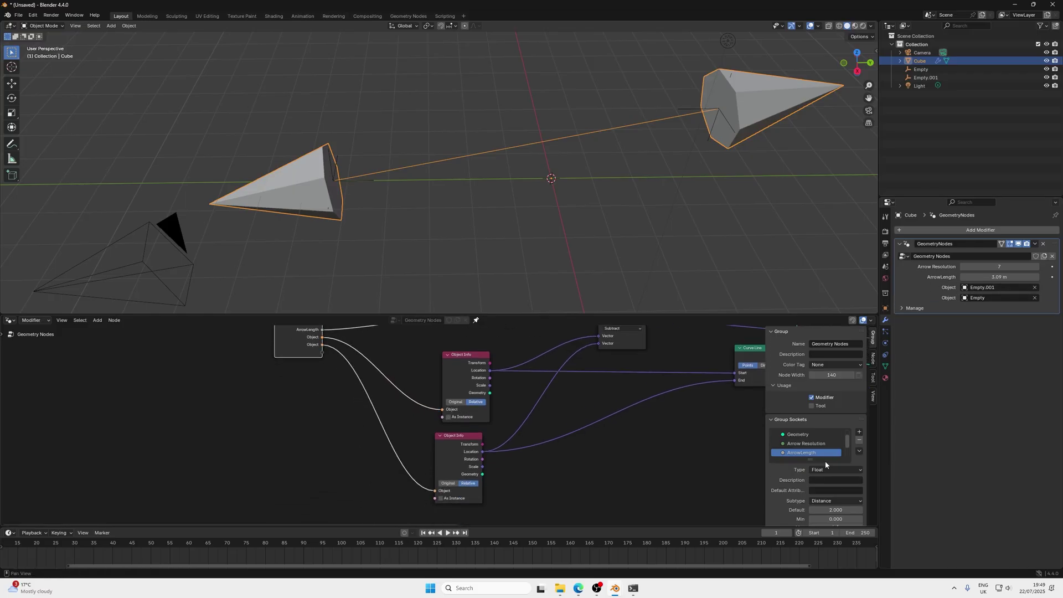
pyautogui.scroll(-2, 824, 448)
pyautogui.click(803, 444)
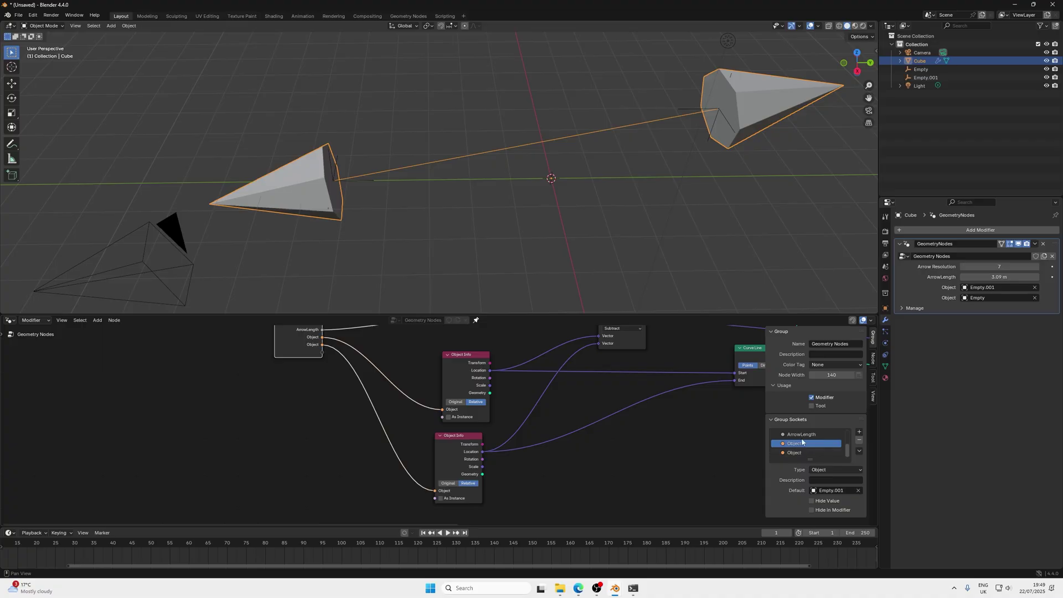
pyautogui.moveTo(801, 435); pyautogui.dragTo(803, 447)
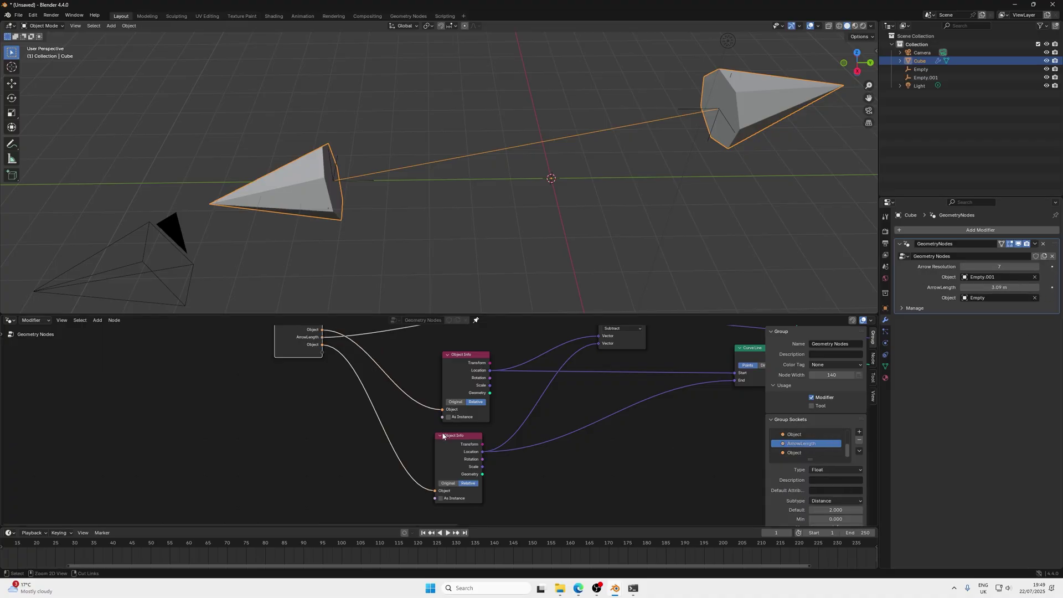
pyautogui.hotkey('ctrl', 'z')
# Move the object named Empty to about X -1.89 m, Y -8.00 m, Z 1.70 m to test the arrow
pyautogui.scroll(-4, 484, 443)
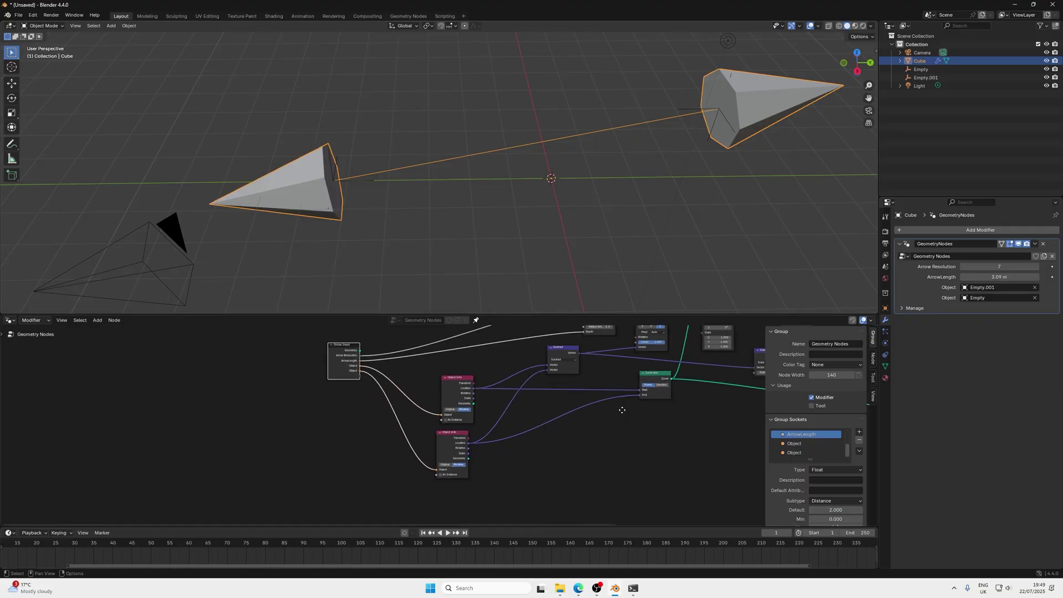
pyautogui.moveTo(484, 443); pyautogui.dragTo(338, 513, button='middle')
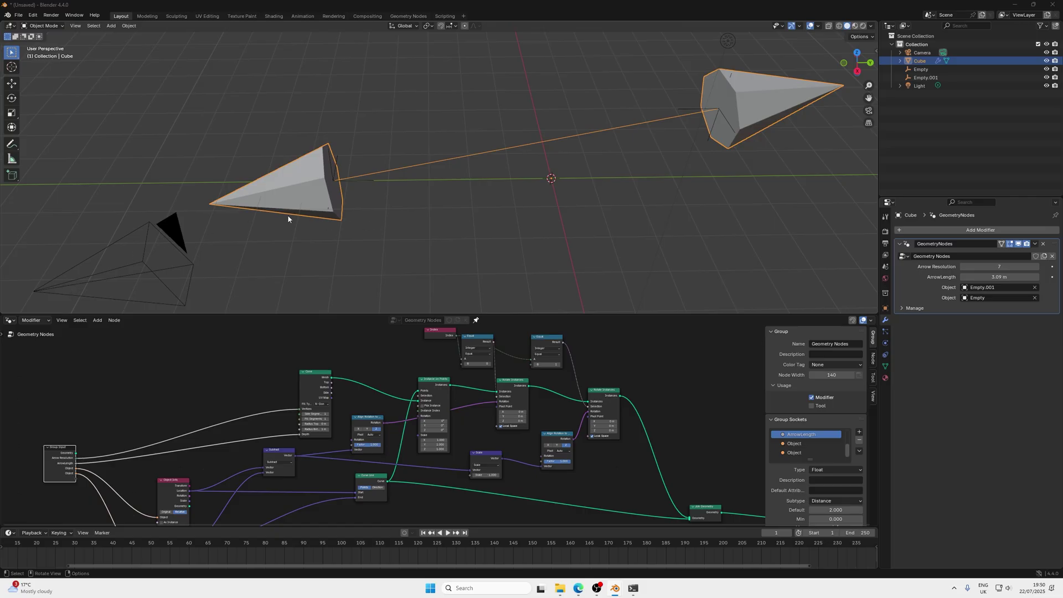
pyautogui.click(341, 162)
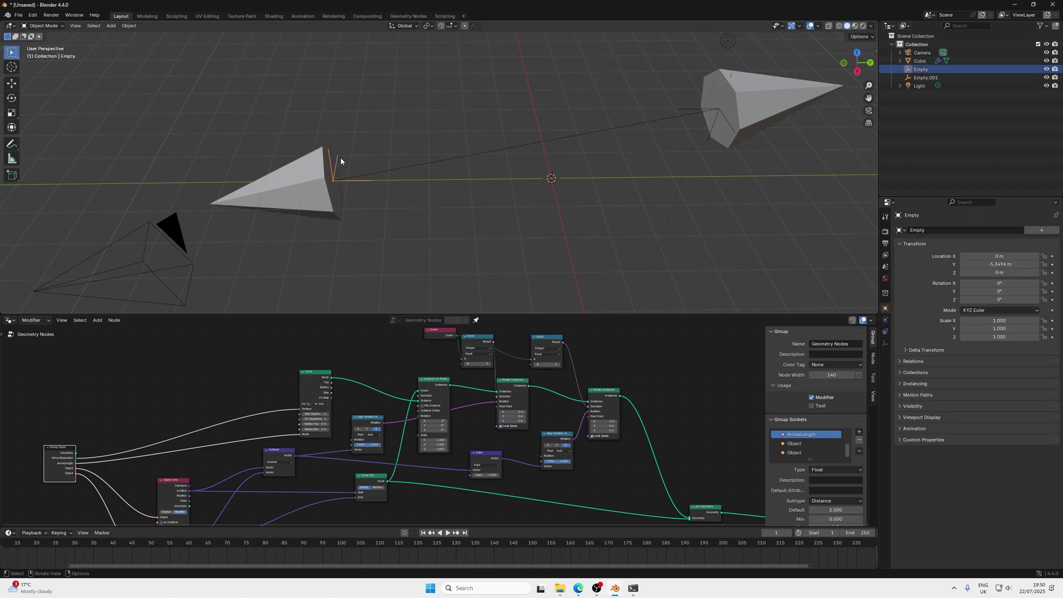
pyautogui.moveTo(382, 201); pyautogui.dragTo(392, 205, button='middle')
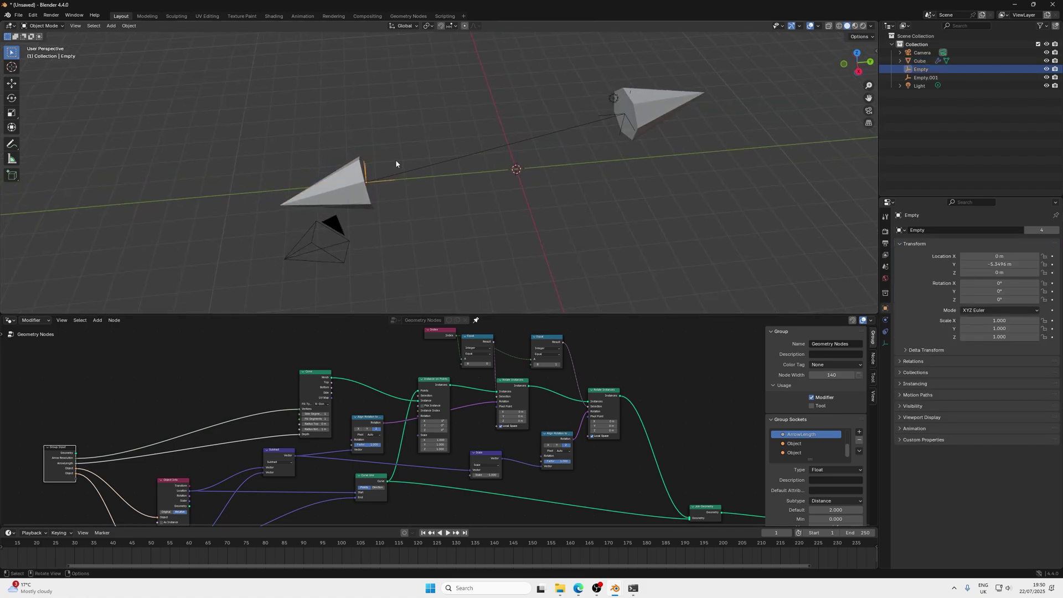
pyautogui.press('g')
pyautogui.click(415, 142)
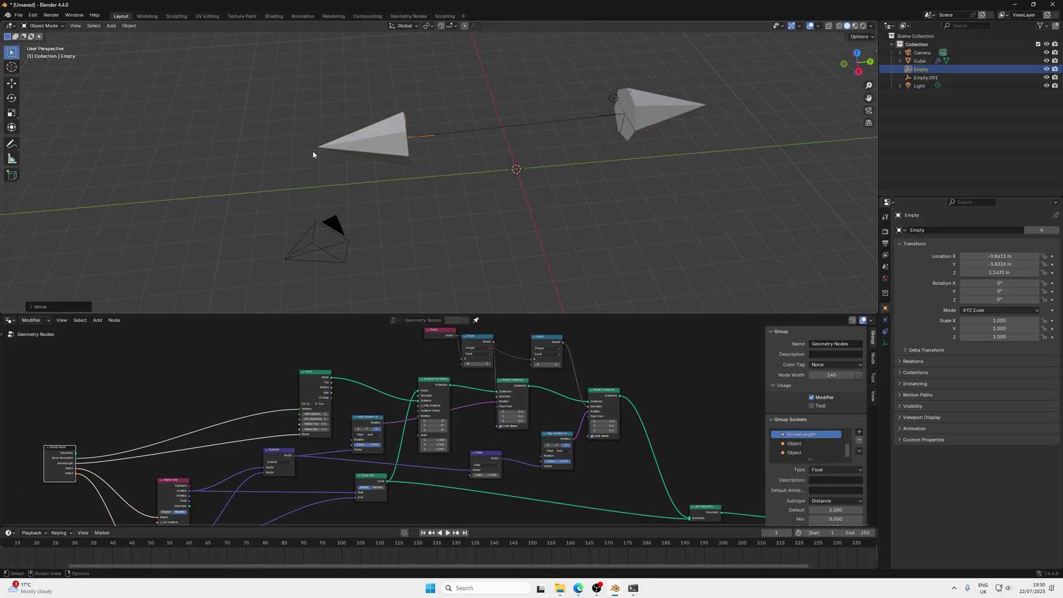
pyautogui.press('g')
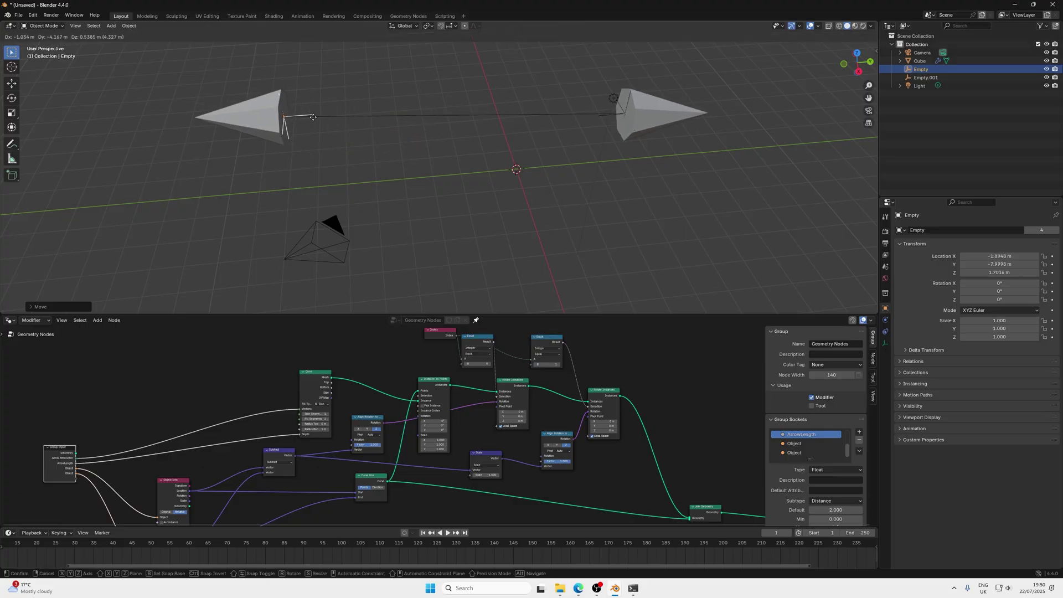
pyautogui.click(351, 146)
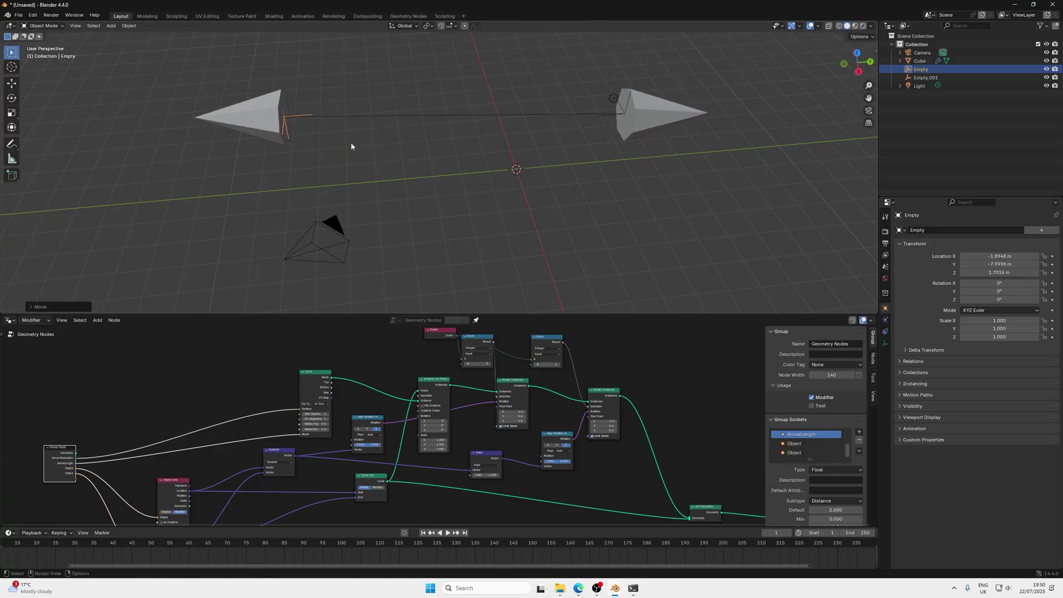
# Select the arrow object and move its Cone node closer to the Group Input node
pyautogui.click(251, 125)
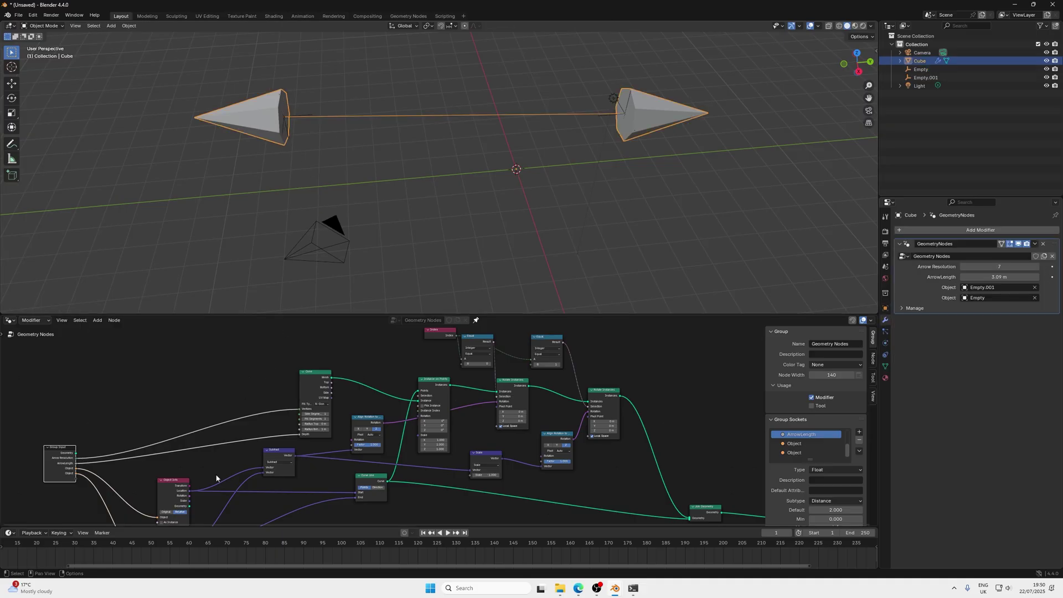
pyautogui.moveTo(216, 478); pyautogui.dragTo(264, 422, button='middle')
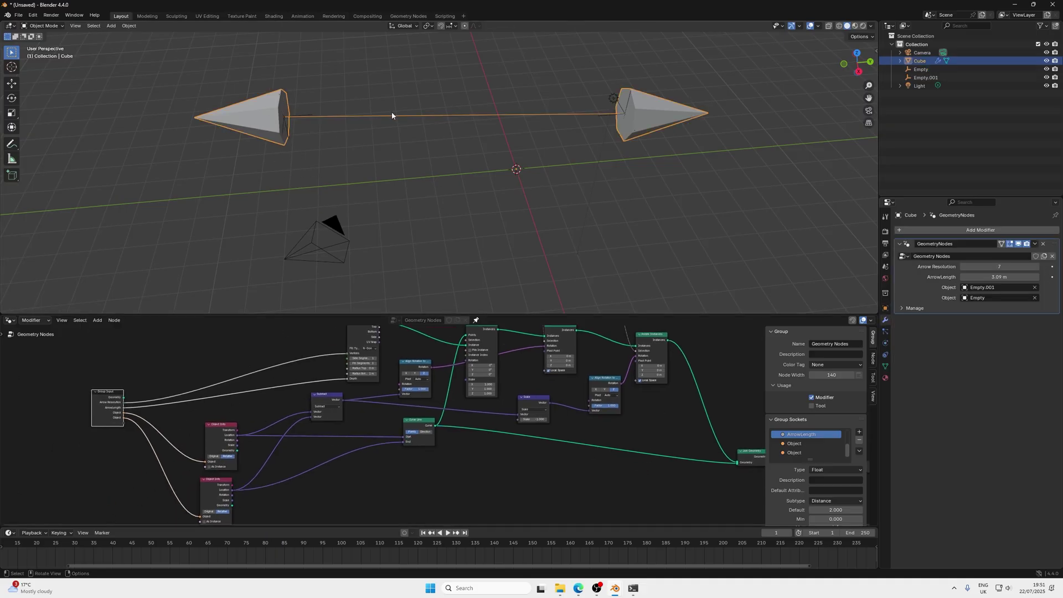
pyautogui.scroll(3, 388, 421)
pyautogui.moveTo(332, 410); pyautogui.dragTo(198, 406)
pyautogui.moveTo(198, 406); pyautogui.dragTo(305, 408, button='middle')
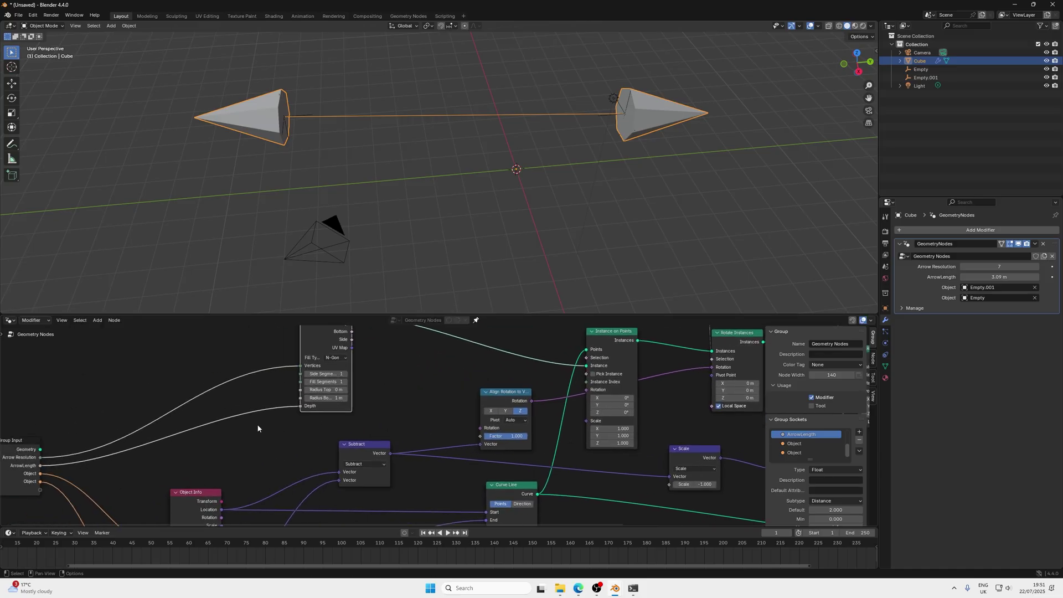
# Add a Math node below the Cone node and feed ArrowLength into its first value
pyautogui.press('shift')
pyautogui.hotkey('shift', 'a')
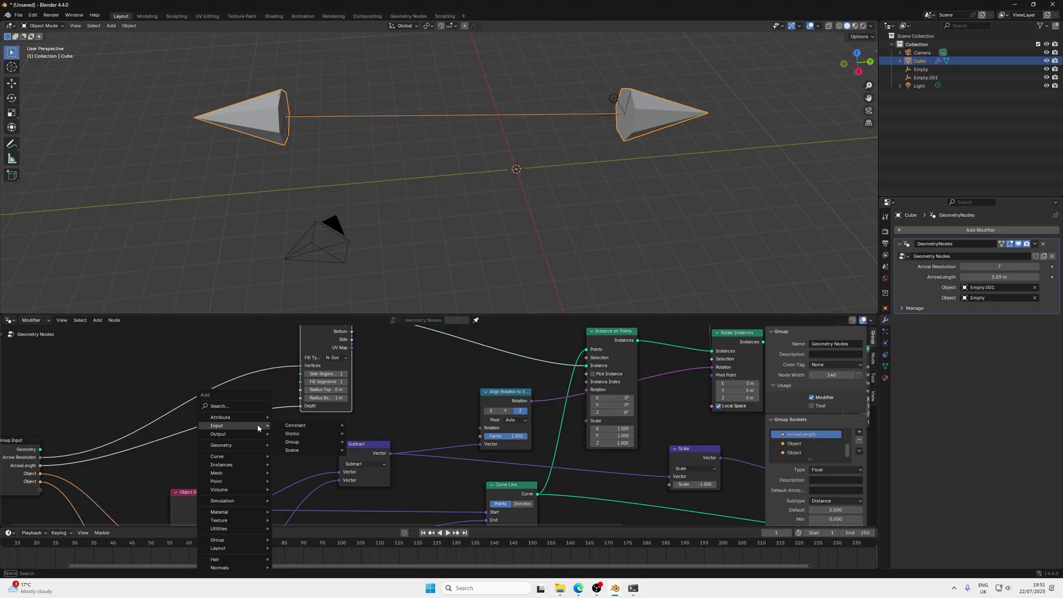
pyautogui.write('math')
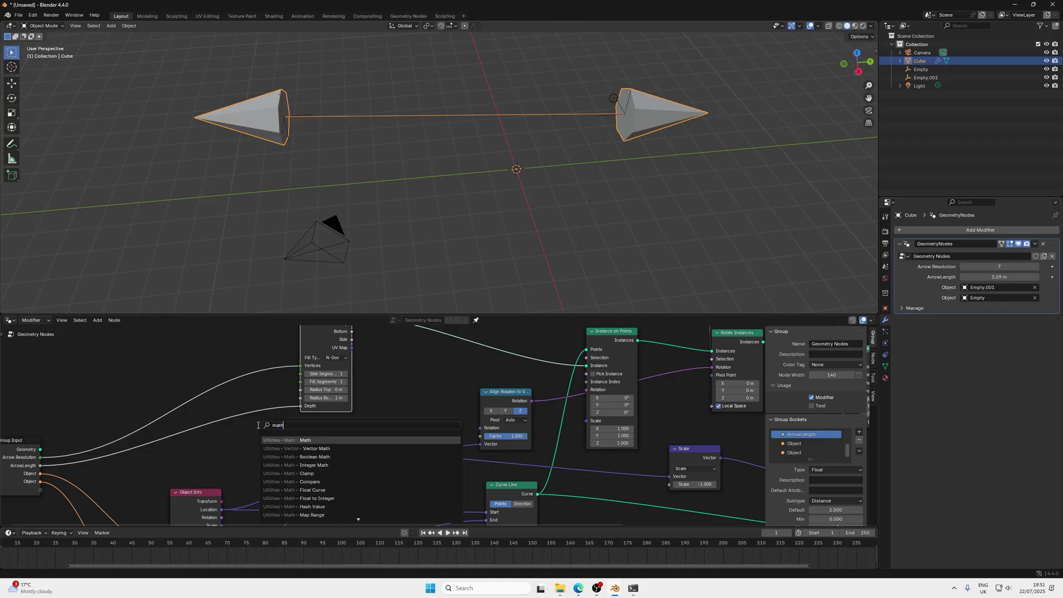
pyautogui.press('Return')
pyautogui.click(258, 425)
pyautogui.moveTo(40, 465); pyautogui.dragTo(242, 465)
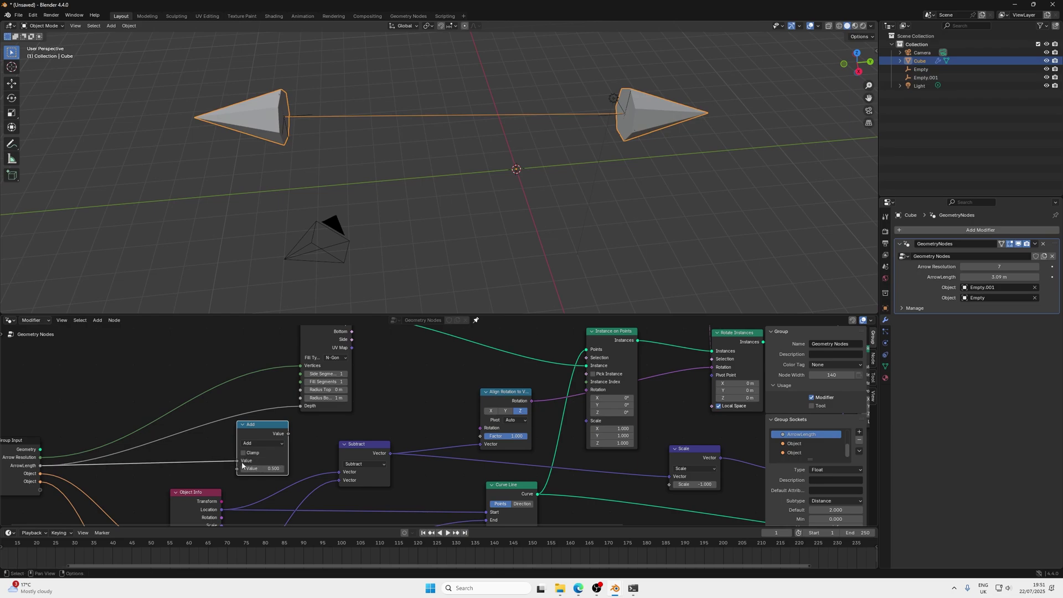
# Set the Math node's operation to Multiply and its second value to -1
pyautogui.click(254, 468)
pyautogui.press('Escape')
pyautogui.click(275, 443)
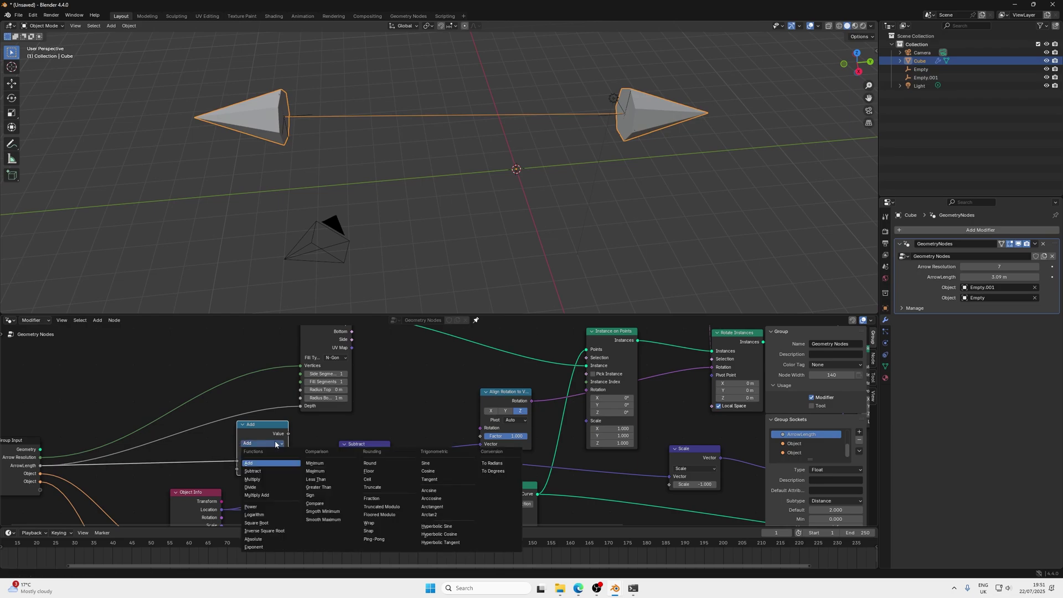
pyautogui.click(270, 479)
pyautogui.scroll(3, 252, 461)
pyautogui.scroll(1, 252, 461)
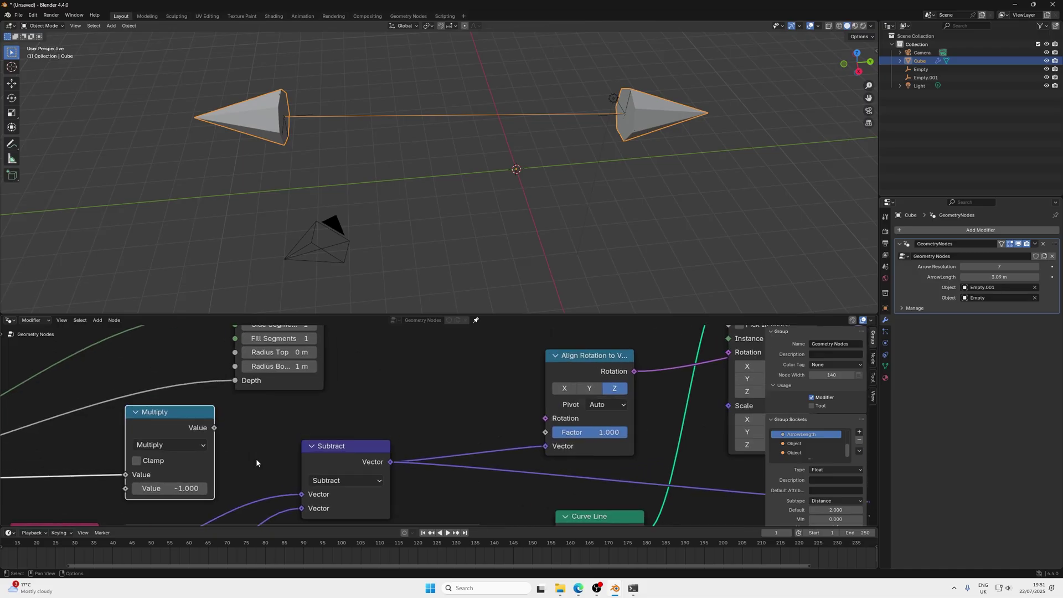
# Insert a Set Position node on the link between the Cone and Instance on Points nodes
pyautogui.scroll(-3, 434, 425)
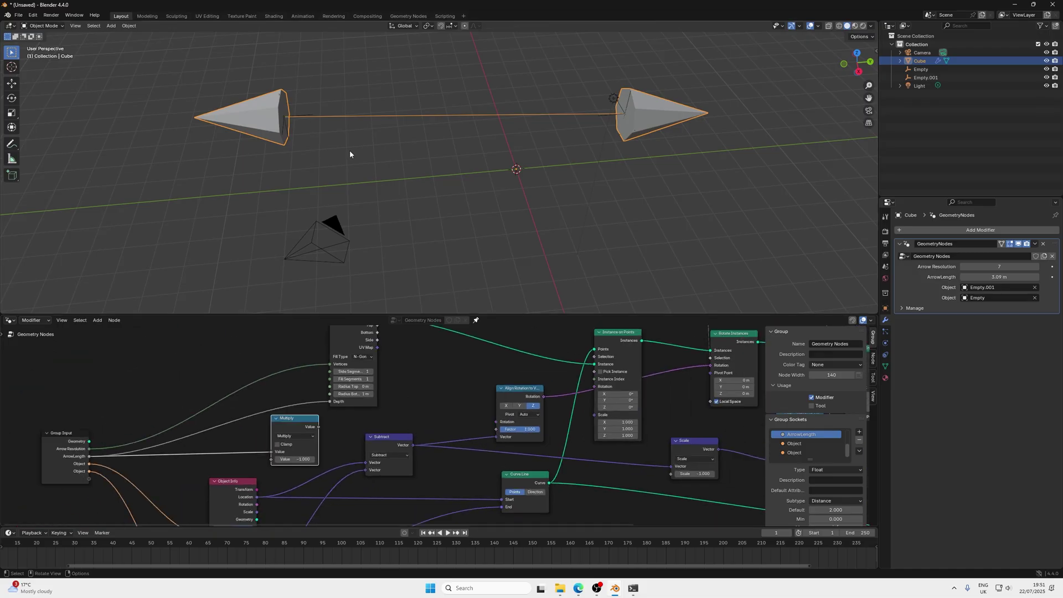
pyautogui.moveTo(408, 359); pyautogui.dragTo(383, 377, button='middle')
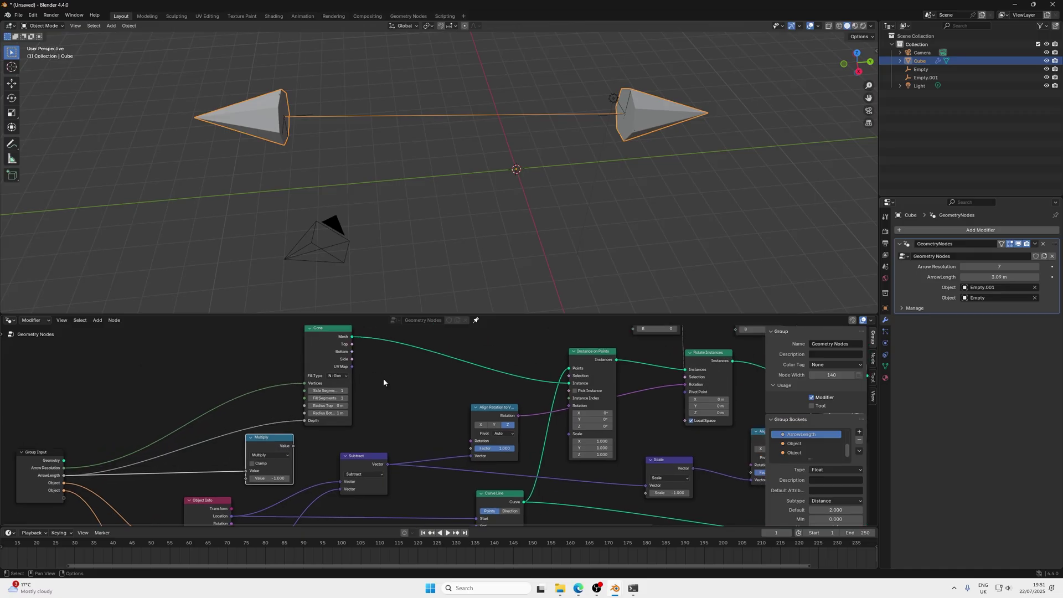
pyautogui.hotkey('shift', 'a')
pyautogui.write('set ')
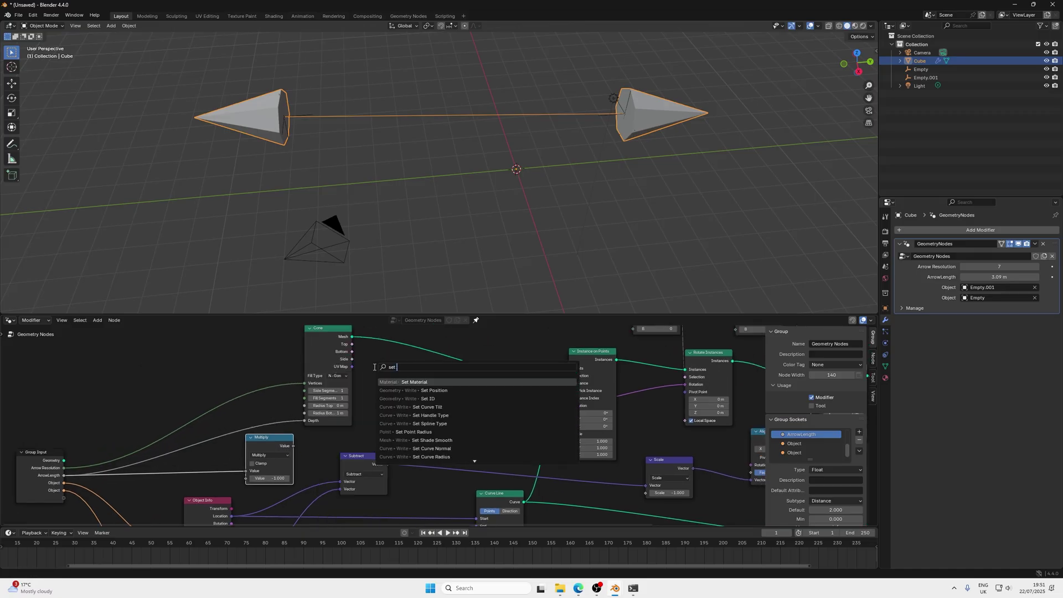
pyautogui.write('po')
pyautogui.press('Return')
pyautogui.click(393, 365)
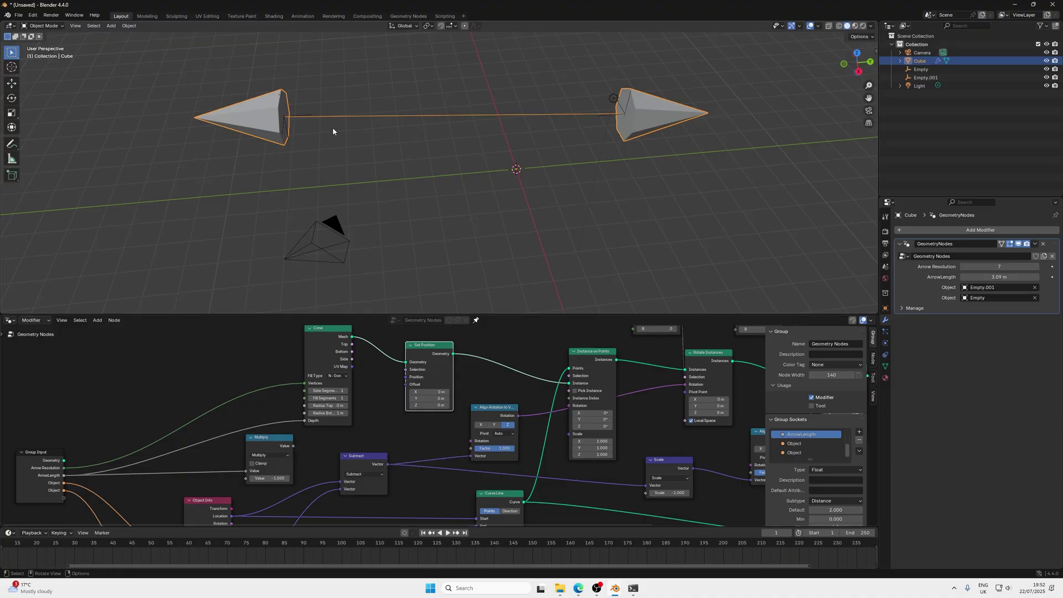
# Add a Combine XYZ node that takes the Multiply result as Z and feeds the Set Position node's Offset
pyautogui.hotkey('shift', 'a')
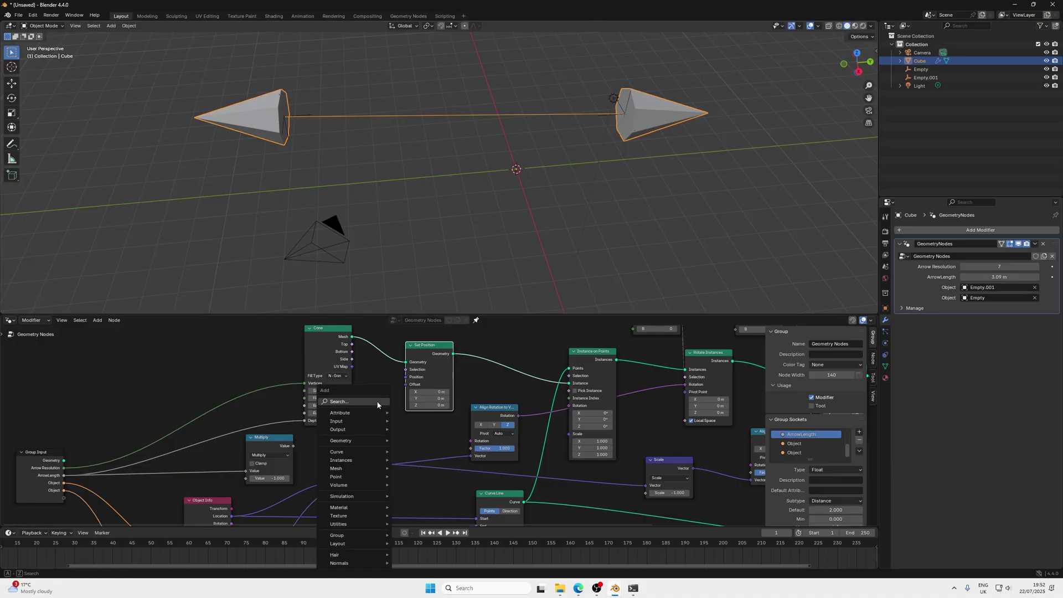
pyautogui.write('combine xyz')
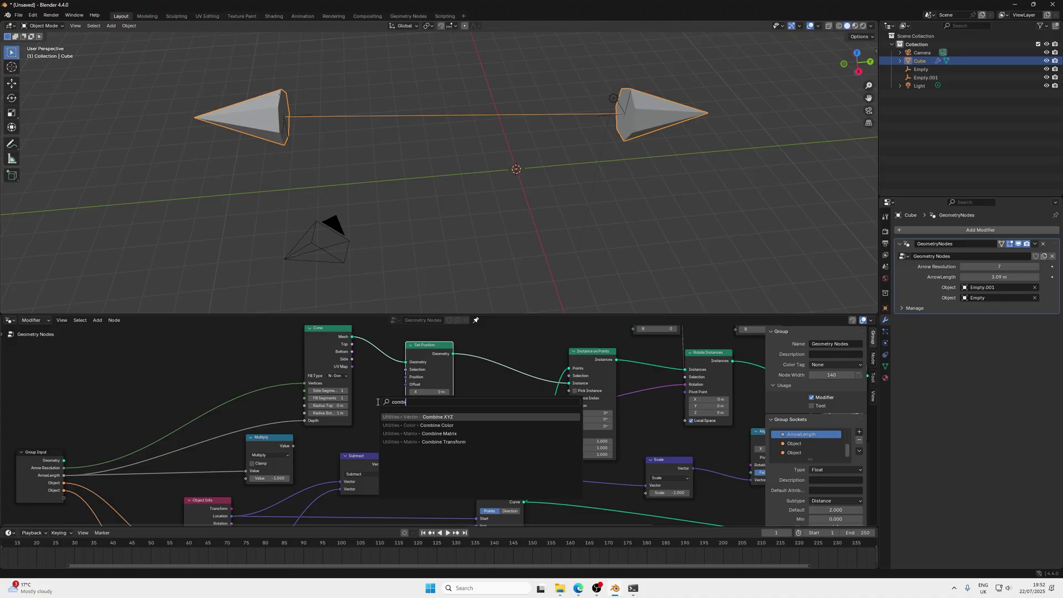
pyautogui.press('Return')
pyautogui.click(382, 398)
pyautogui.moveTo(293, 446); pyautogui.dragTo(406, 384)
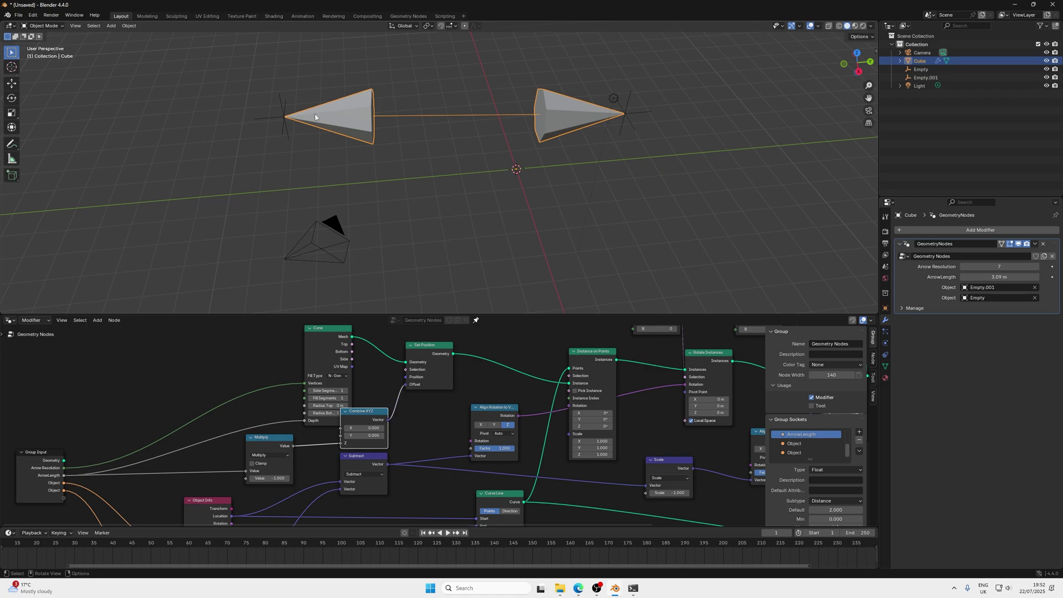
# Move the object named Empty to about X -1.51 m, Y -8.42 m, Z 1.22 m
pyautogui.click(282, 108)
pyautogui.press('g')
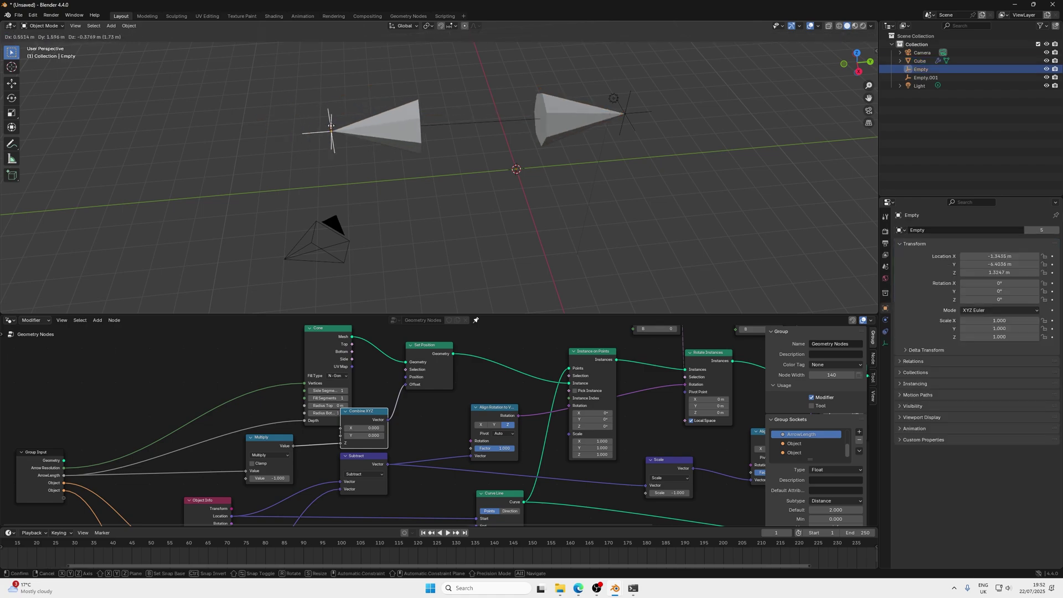
pyautogui.click(263, 141)
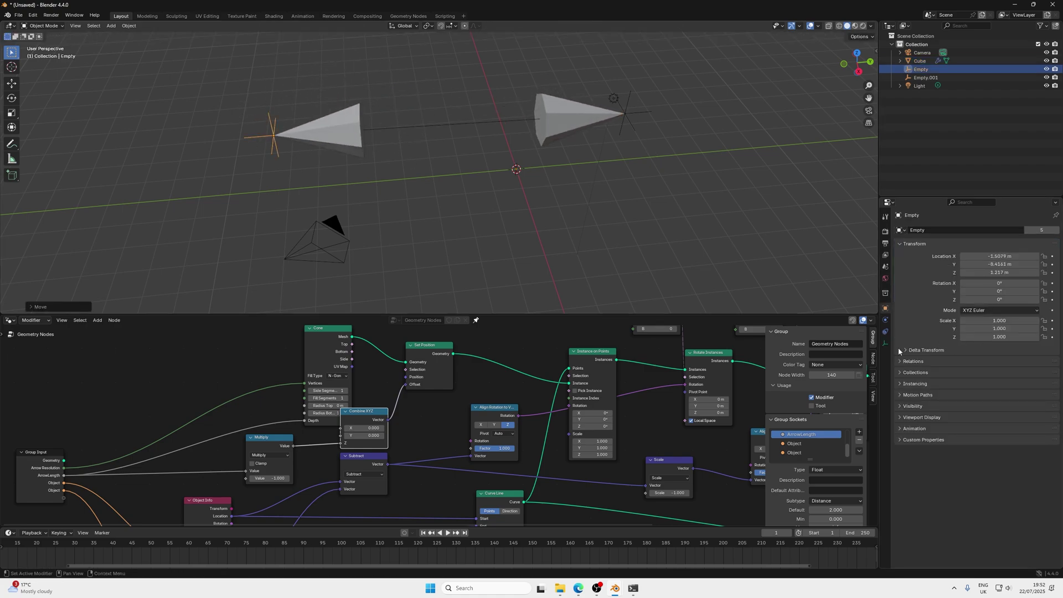
# Set the arrow's ArrowLength to 3.6 m and move the Empty to about X -1.06 m, Y -10.68 m, Z 0.40 m
pyautogui.click(440, 130)
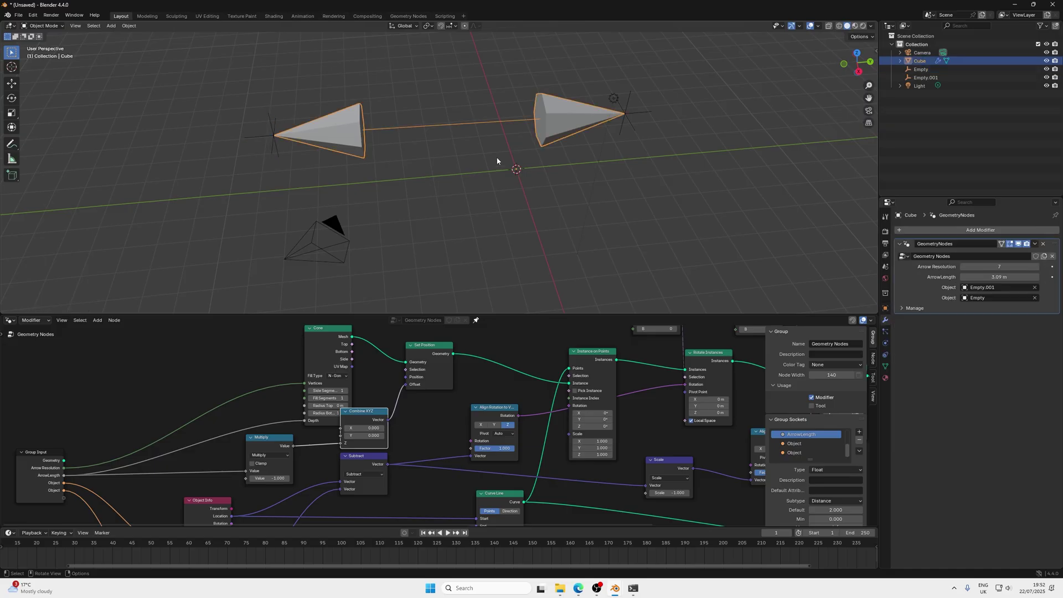
pyautogui.moveTo(1000, 277)
pyautogui.mouseDown()
pyautogui.moveTo(976, 276)
pyautogui.moveTo(997, 277)
pyautogui.mouseUp()
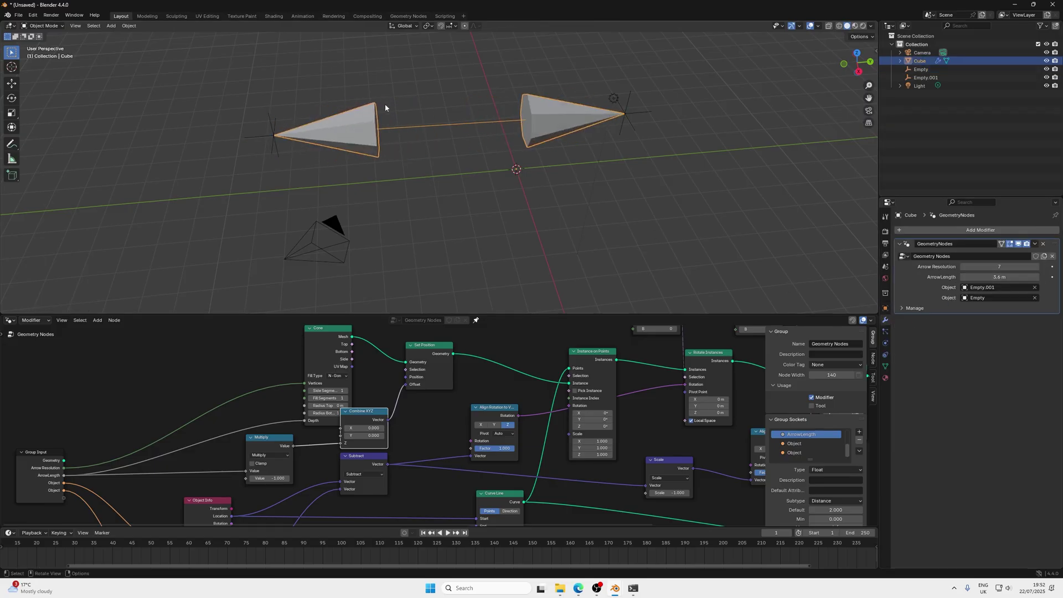
pyautogui.click(266, 132)
pyautogui.moveTo(269, 133); pyautogui.dragTo(207, 164)
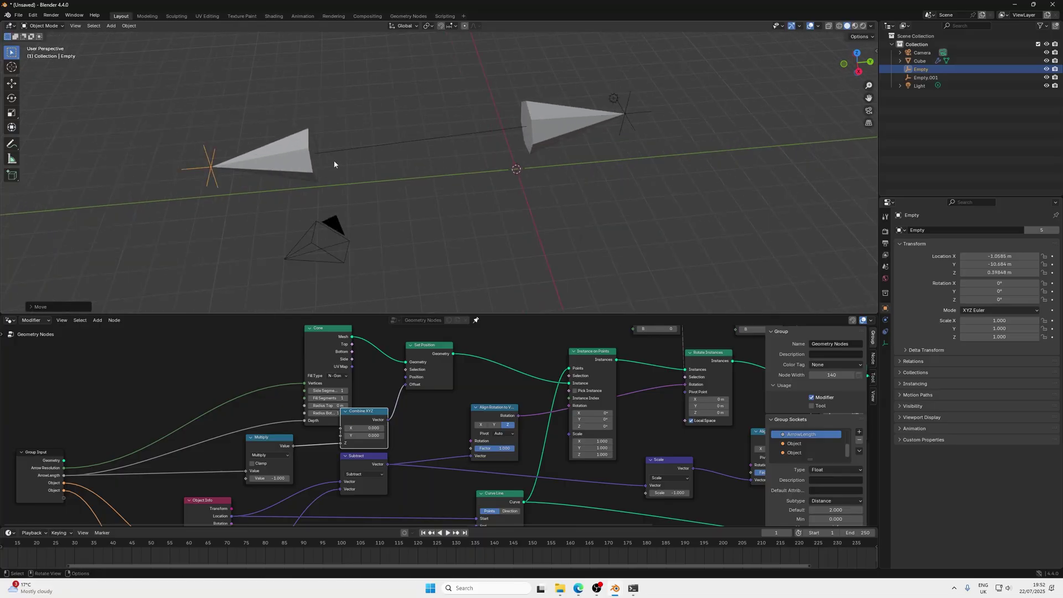
# Insert a Curve to Mesh node on the link between the Curve Line and Join Geometry nodes
pyautogui.scroll(-6, 613, 427)
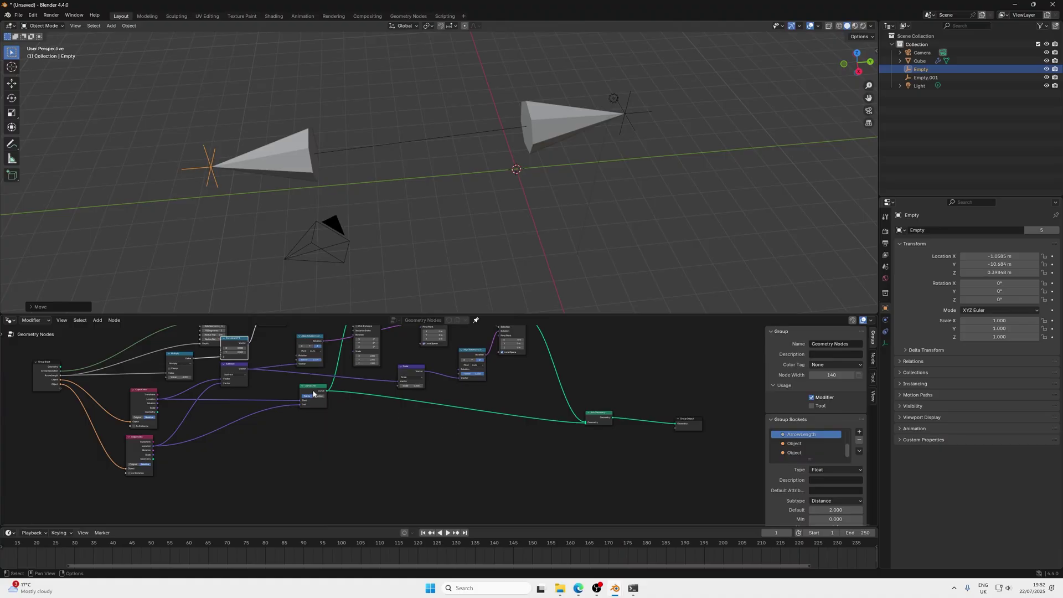
pyautogui.scroll(4, 414, 463)
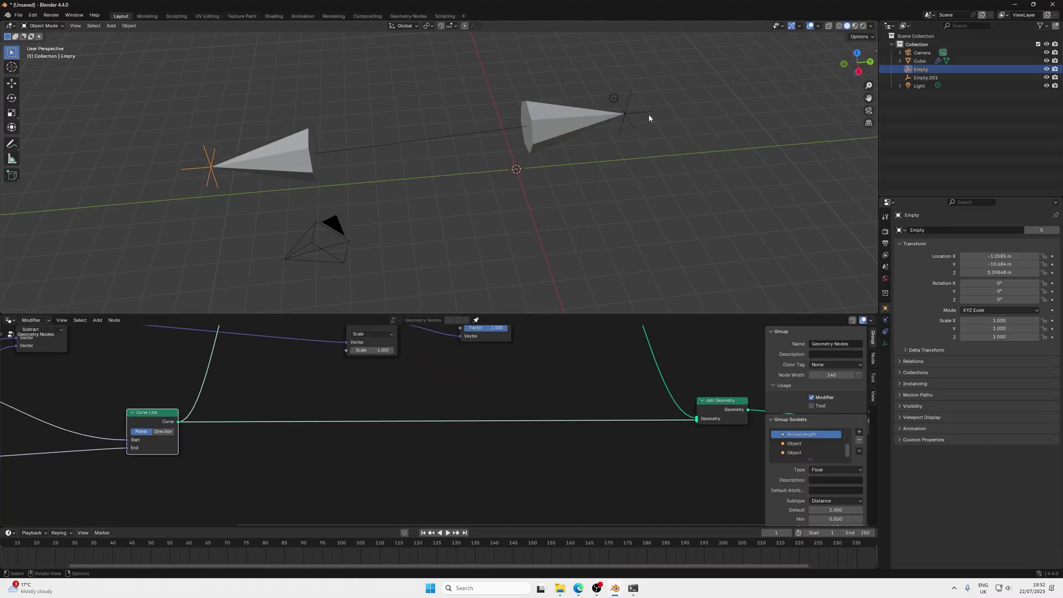
pyautogui.hotkey('shift', 'a')
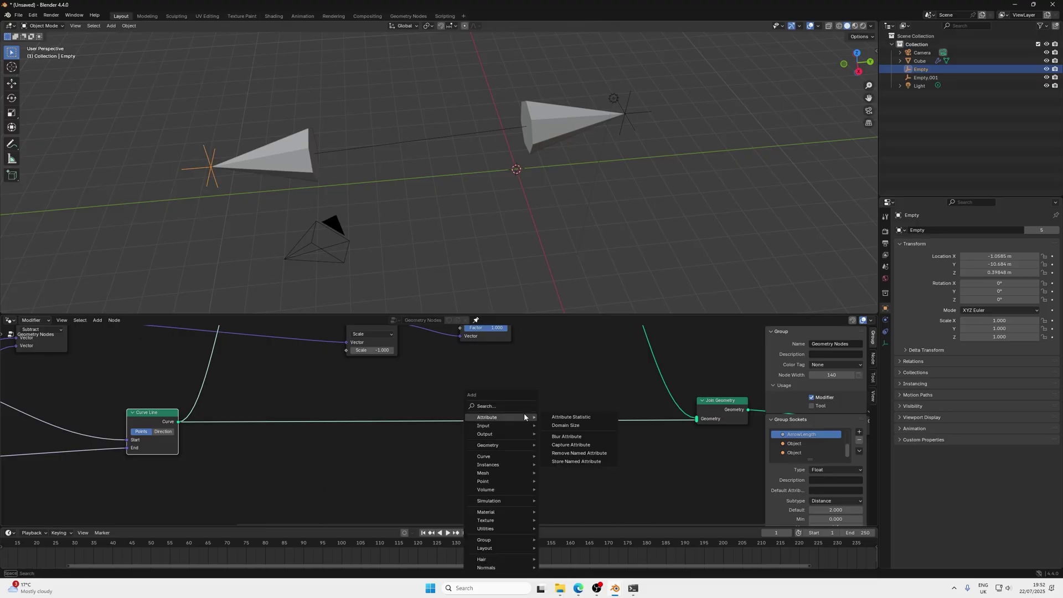
pyautogui.write('curve to')
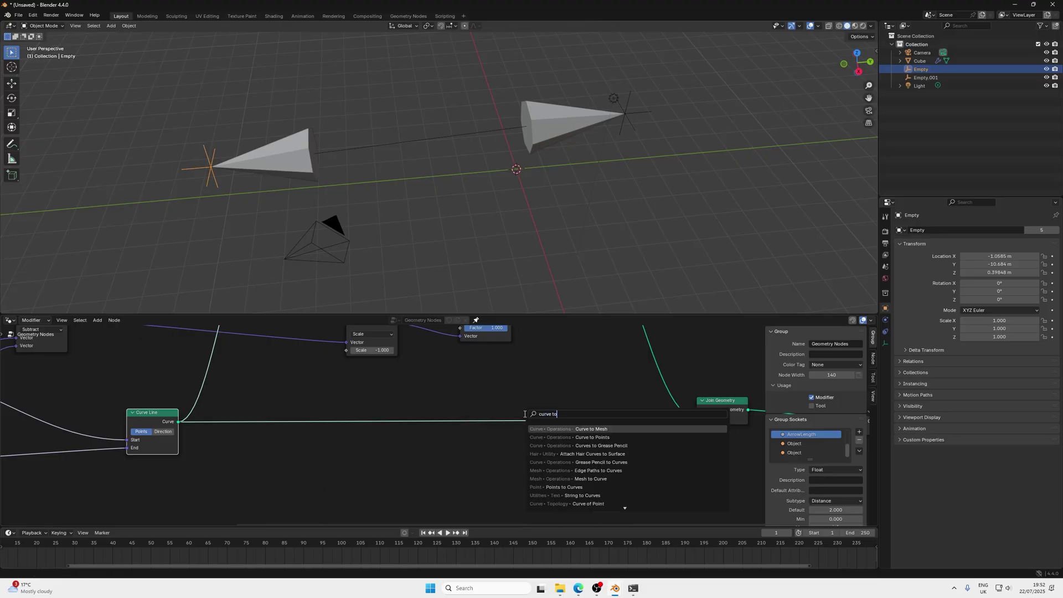
pyautogui.write(' mesh')
pyautogui.press('Return')
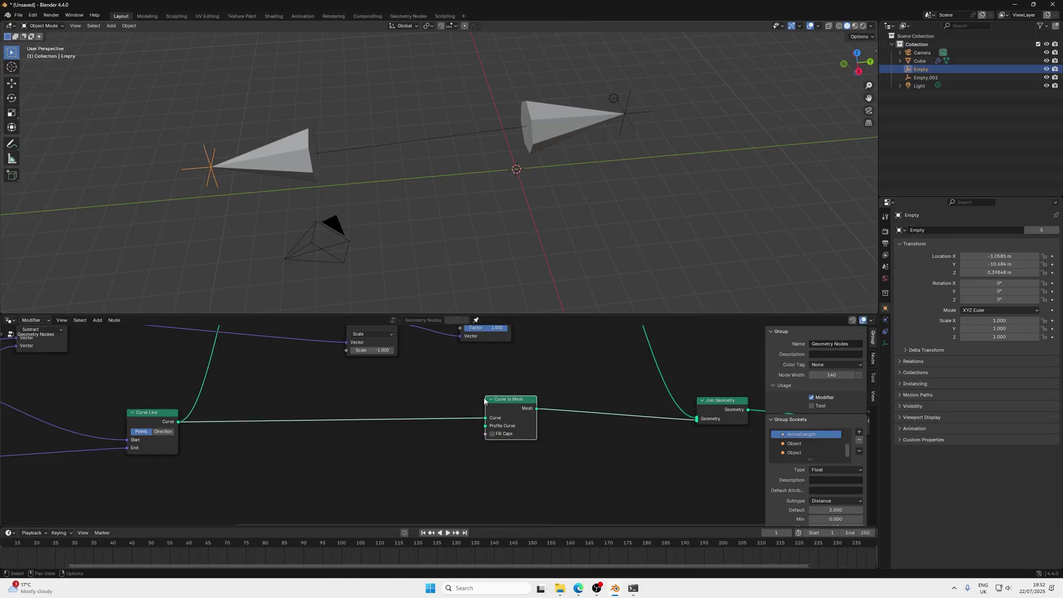
# Add a Curve Circle node with a 0.1 m radius and feed it into the Curve to Mesh node's Profile Curve
pyautogui.click(433, 459)
pyautogui.moveTo(433, 459); pyautogui.dragTo(457, 443, button='middle')
pyautogui.hotkey('shift', 'a')
pyautogui.write('cu')
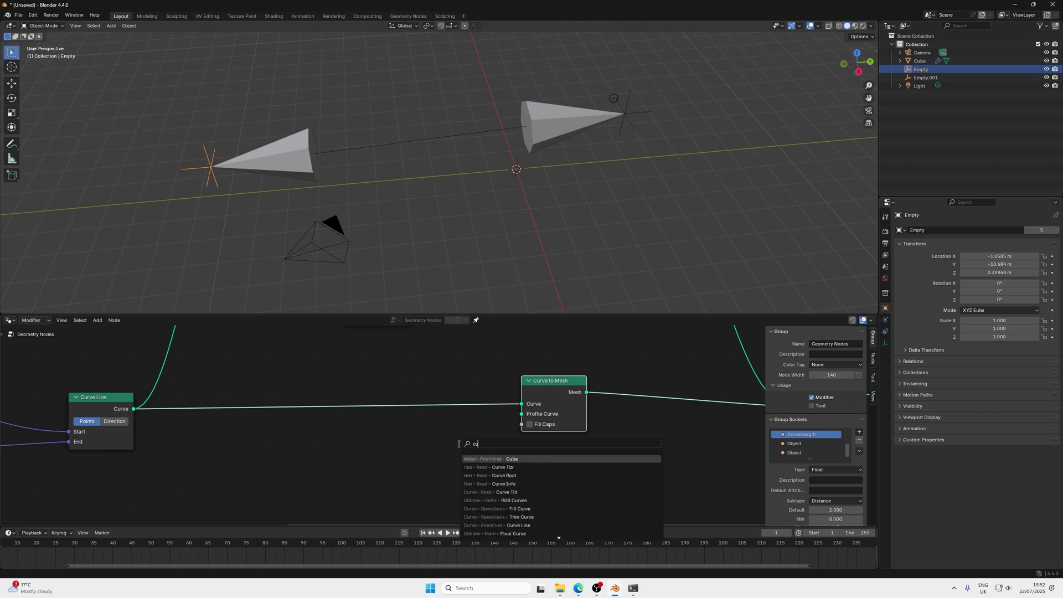
pyautogui.write('rve circle')
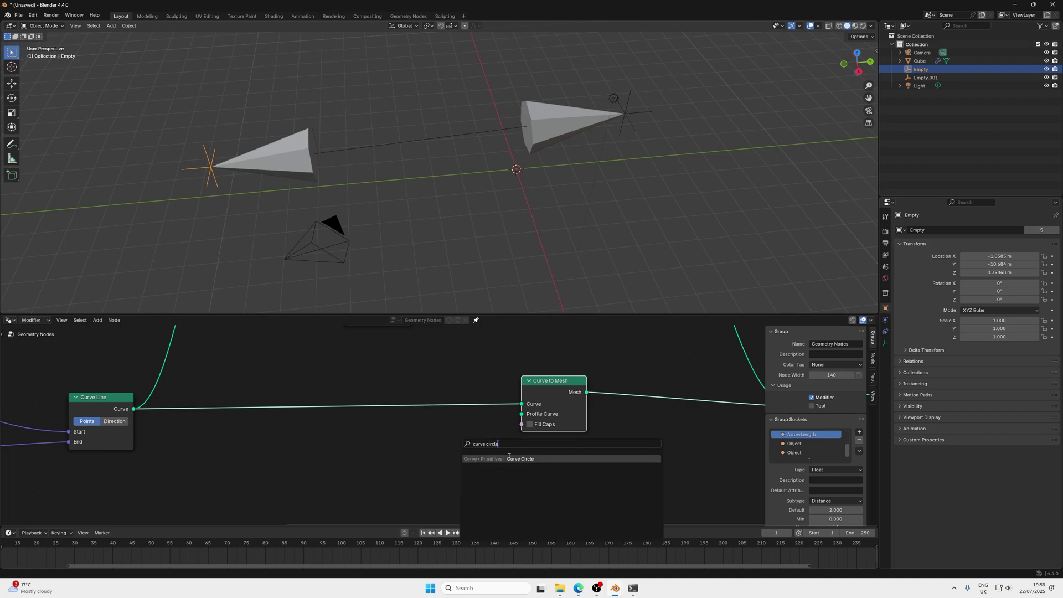
pyautogui.press('Return')
pyautogui.click(509, 457)
pyautogui.moveTo(486, 446); pyautogui.dragTo(521, 414)
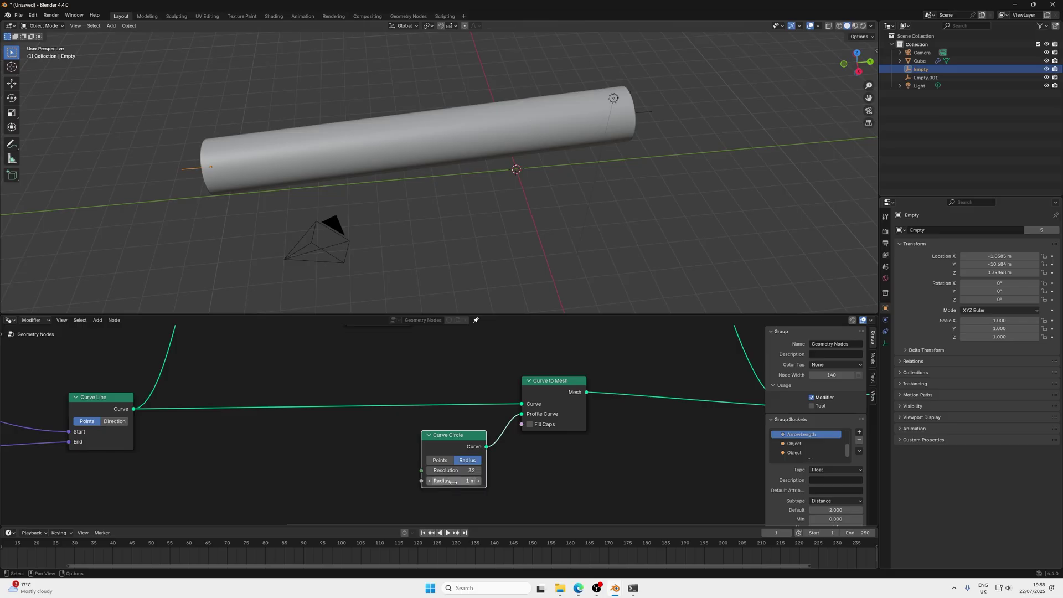
pyautogui.moveTo(454, 480); pyautogui.dragTo(413, 480)
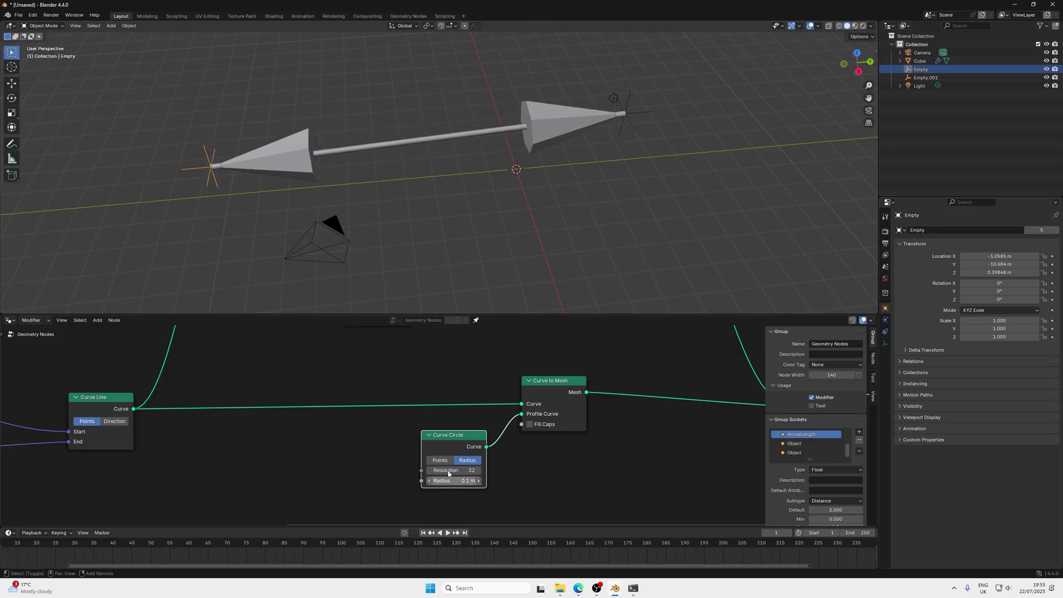
# Select the arrow object and examine where its shaft meets the cone tip and the empty
pyautogui.click(411, 145)
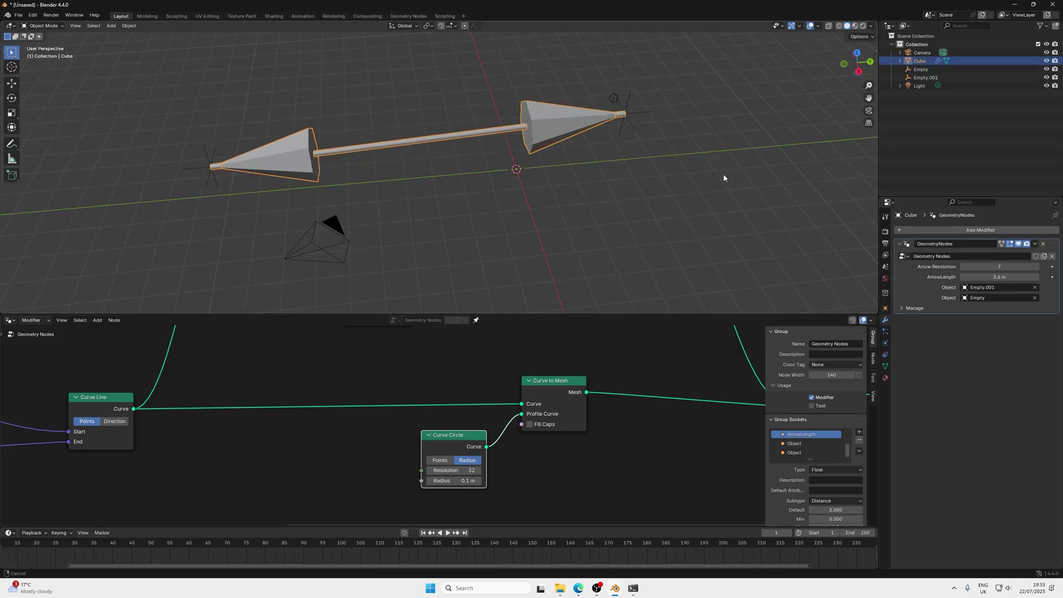
pyautogui.scroll(12, 723, 174)
pyautogui.scroll(4, 475, 232)
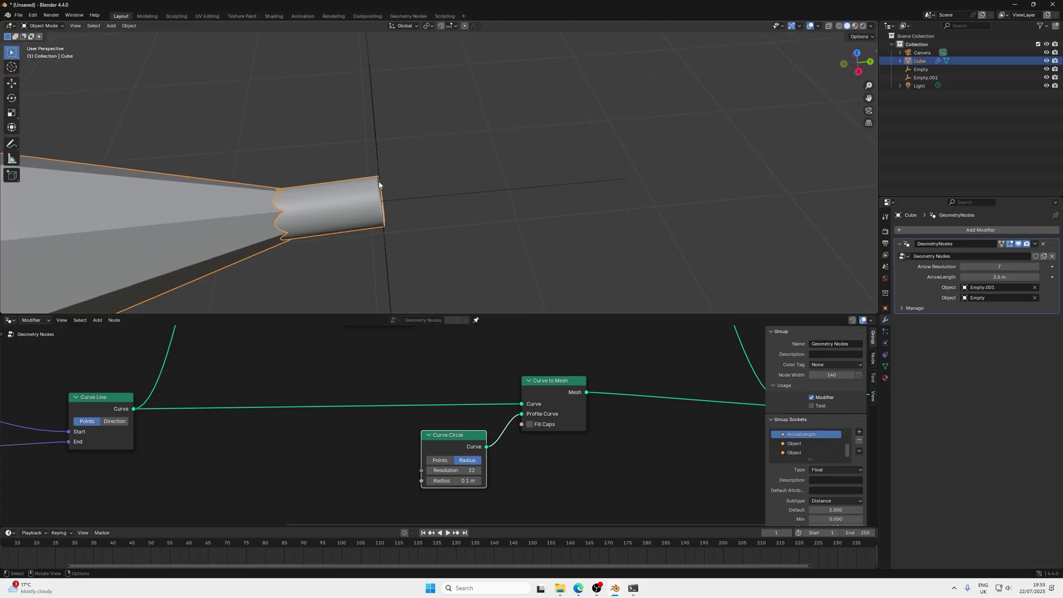
pyautogui.scroll(-3, 381, 187)
pyautogui.scroll(-3, 407, 181)
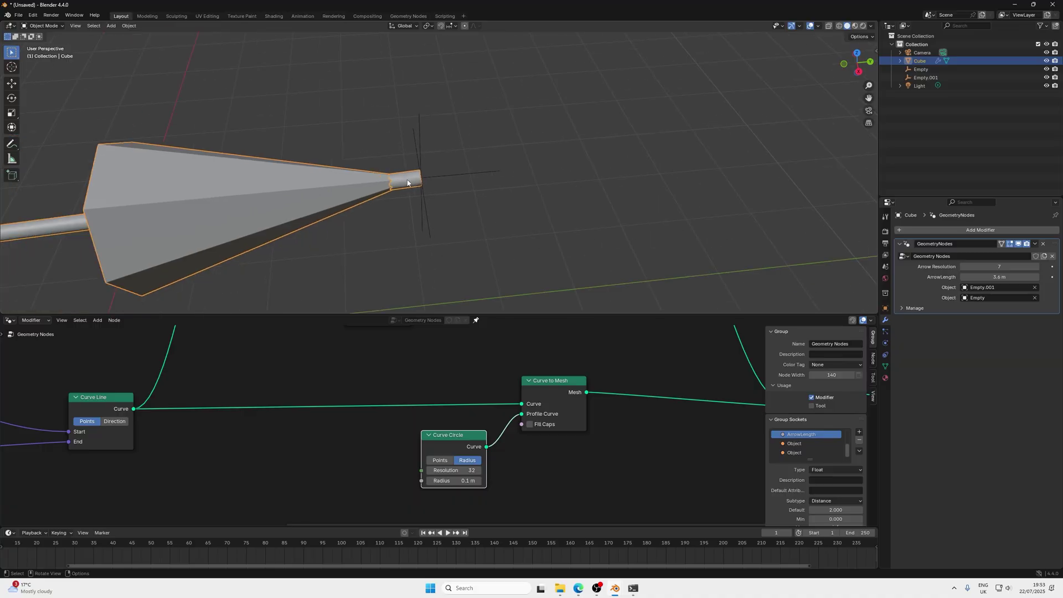
pyautogui.scroll(-3, 383, 184)
pyautogui.moveTo(432, 172)
pyautogui.keyDown('shift'); pyautogui.mouseDown(button='middle')
pyautogui.moveTo(472, 164)
pyautogui.moveTo(419, 175)
pyautogui.mouseUp(button='middle'); pyautogui.keyUp('shift')
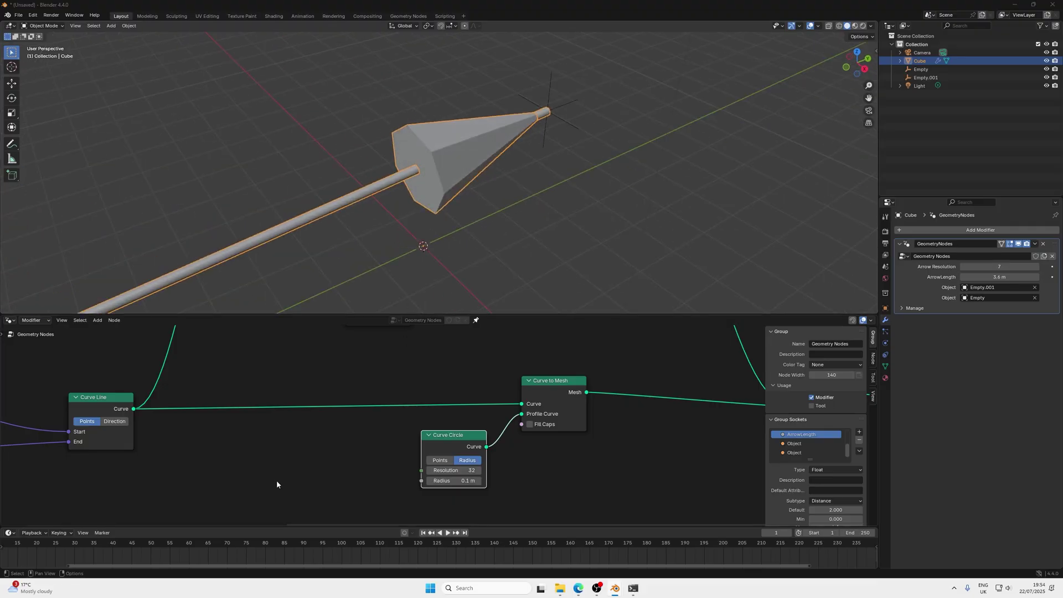
# Move the Curve Circle, Curve to Mesh, Join Geometry and Group Output nodes farther downstream to make room in the tree
pyautogui.scroll(-3, 288, 470)
pyautogui.scroll(-2, 413, 459)
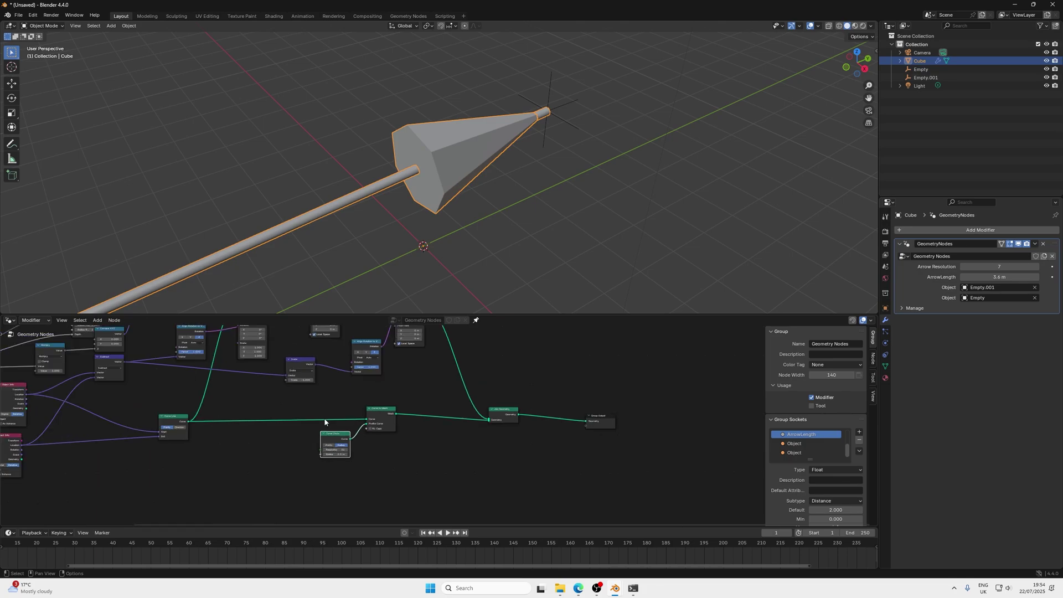
pyautogui.moveTo(304, 391); pyautogui.dragTo(612, 468)
pyautogui.press('g')
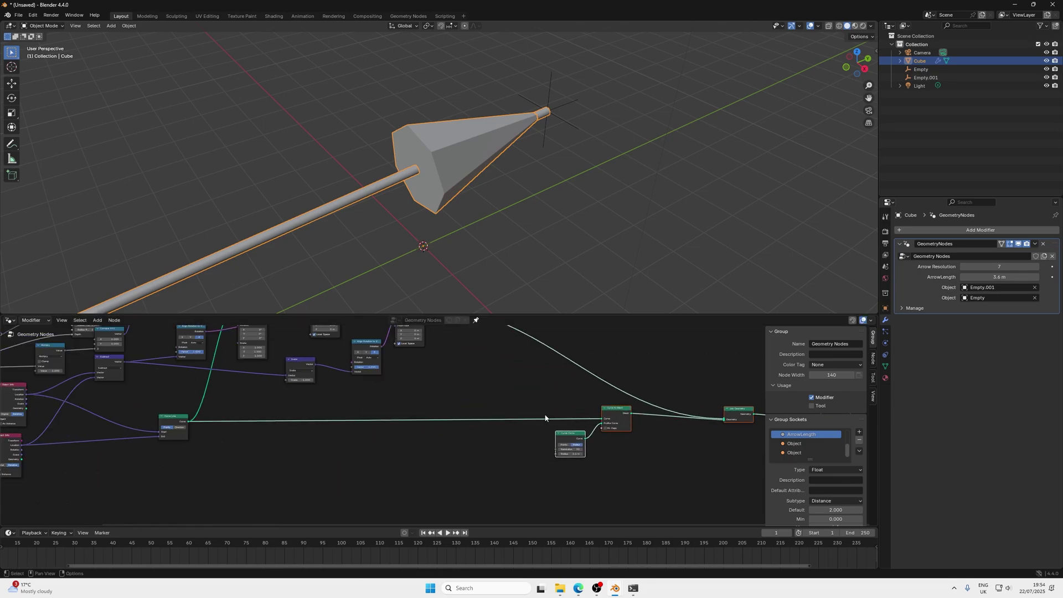
pyautogui.click(499, 450)
pyautogui.scroll(1, 332, 448)
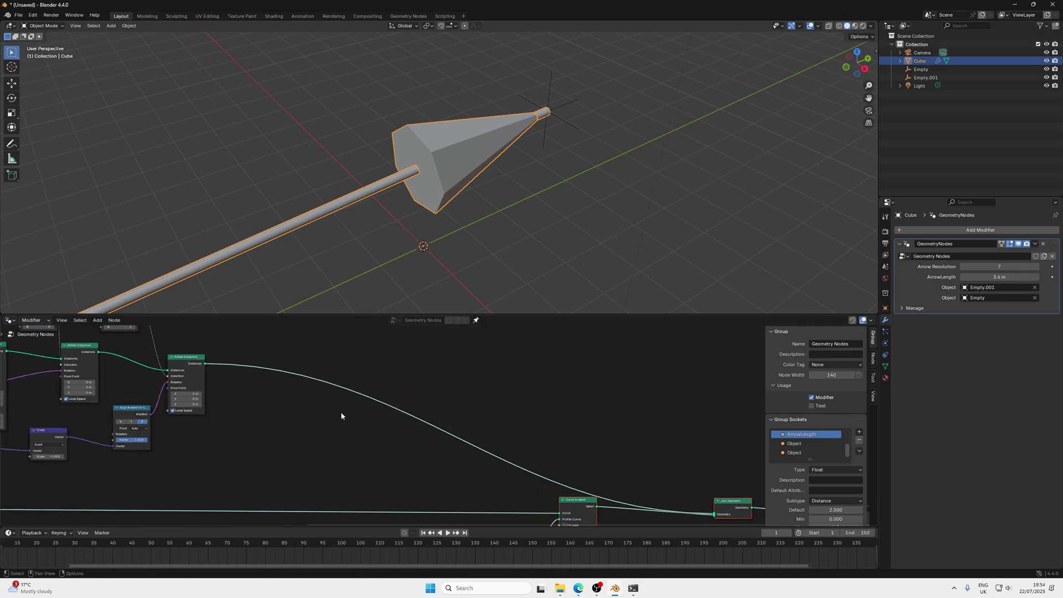
# Insert a Mesh to Points node on the link between the last Rotate Instances node and Join Geometry
pyautogui.keyDown('shift'); pyautogui.moveTo(397, 229); pyautogui.dragTo(567, 174, button='middle'); pyautogui.keyUp('shift')
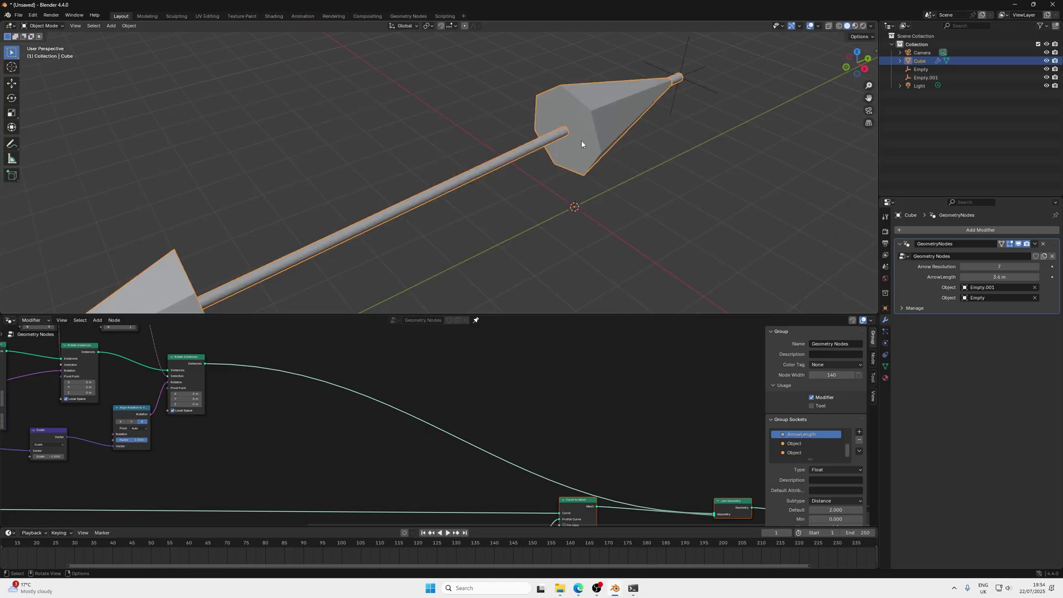
pyautogui.moveTo(574, 133); pyautogui.dragTo(253, 169, button='middle')
pyautogui.scroll(1, 344, 429)
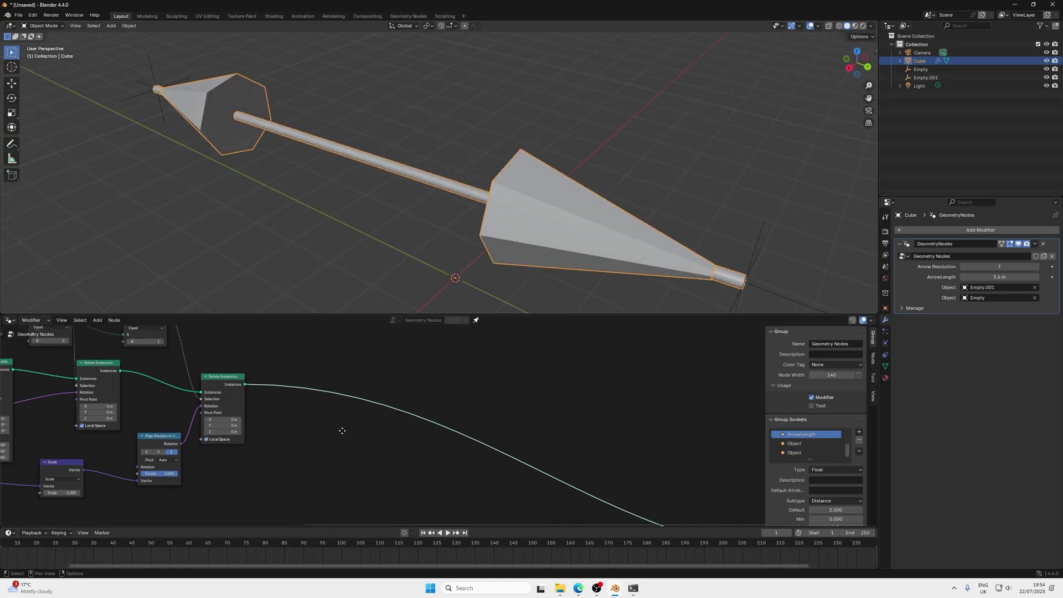
pyautogui.scroll(2, 311, 442)
pyautogui.hotkey('shift', 'a')
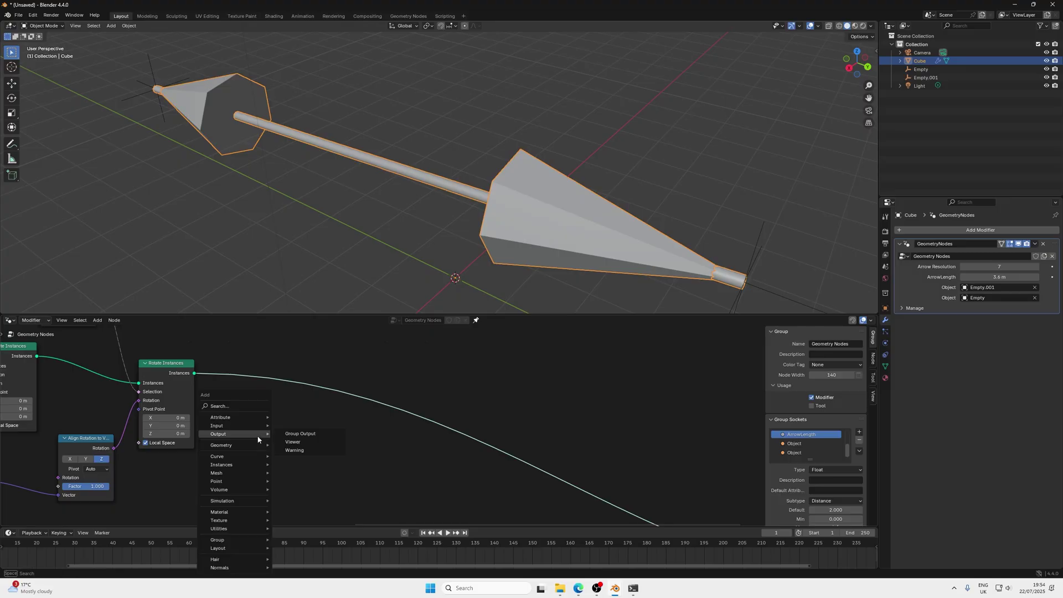
pyautogui.write('mesh to poin')
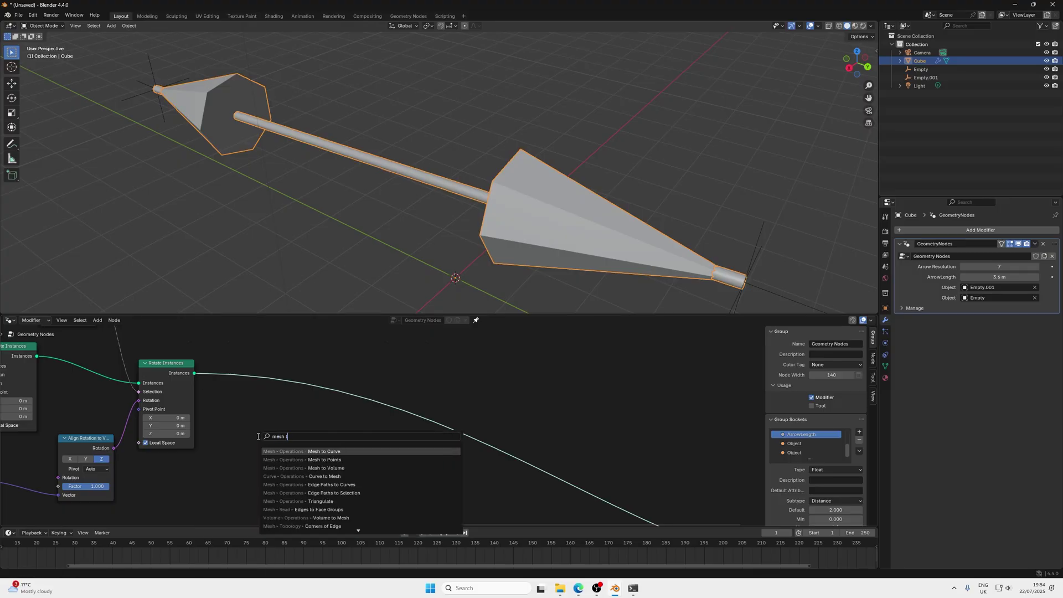
pyautogui.click(280, 452)
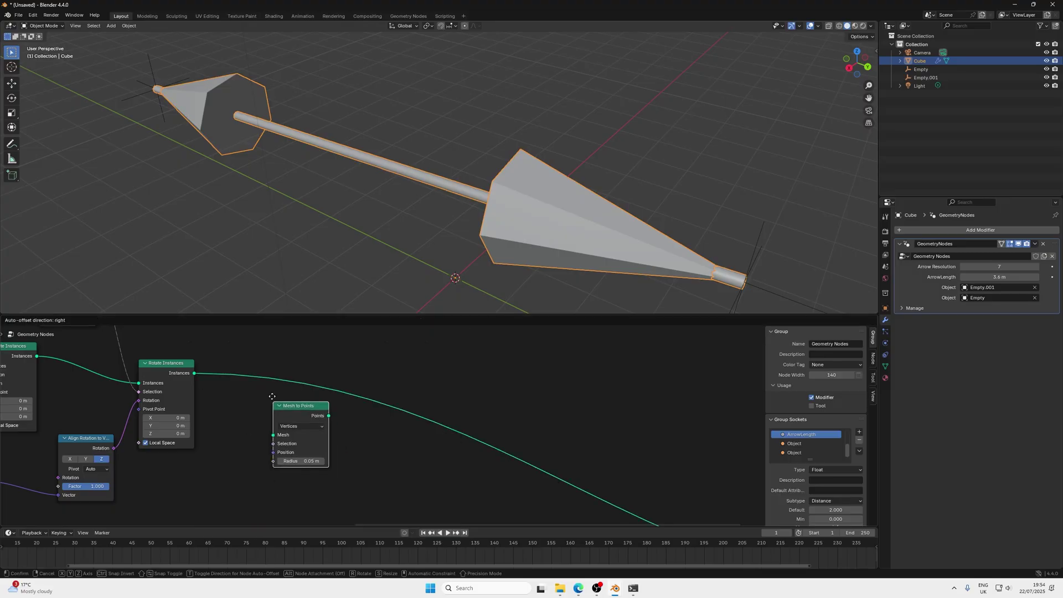
pyautogui.click(302, 388)
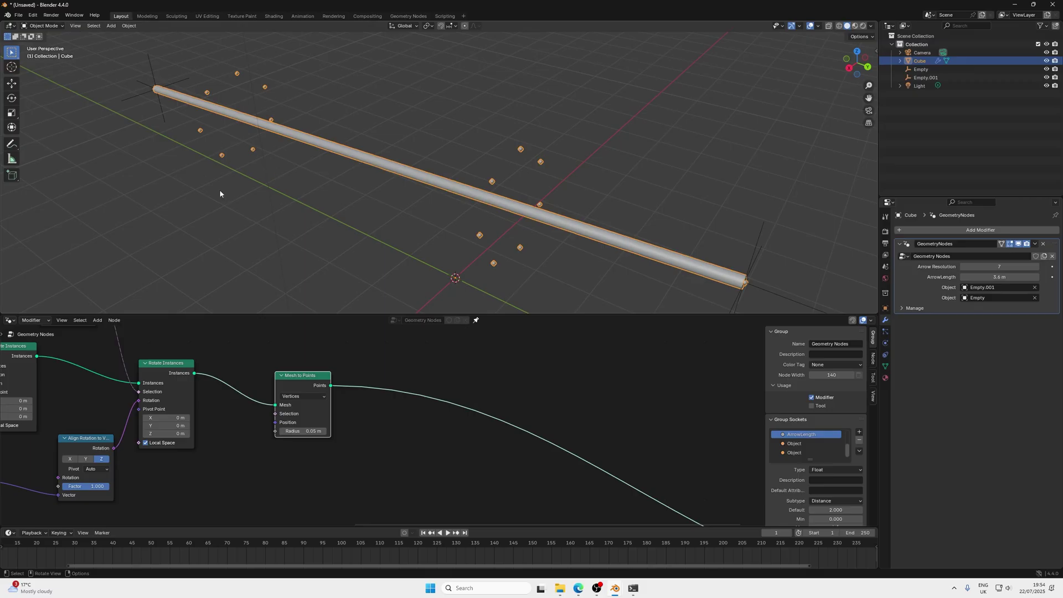
# Set the Mesh to Points node to Faces and feed the Cone's Bottom output into its Selection
pyautogui.scroll(1, 294, 374)
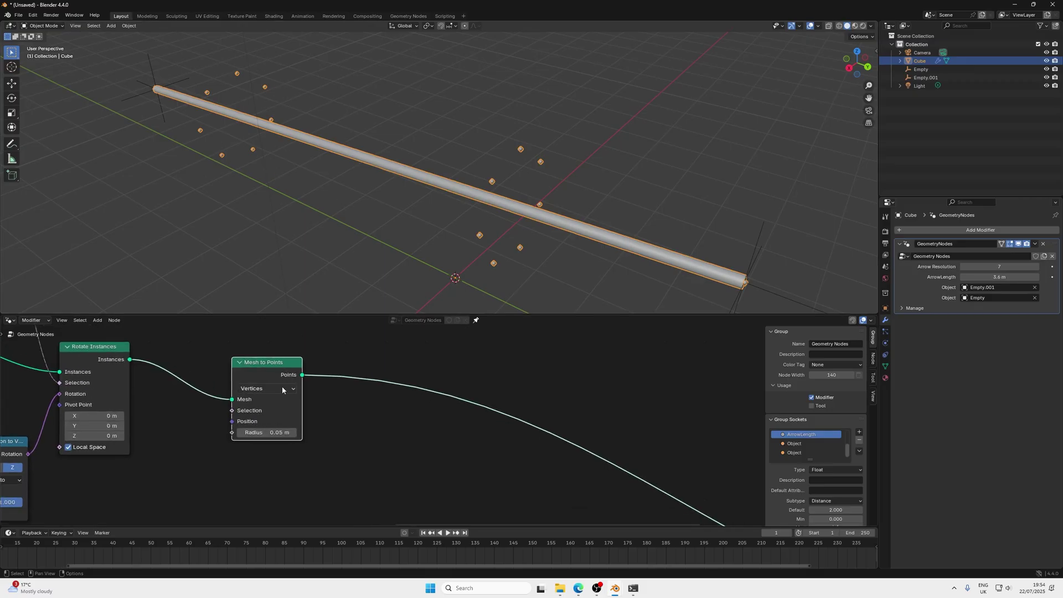
pyautogui.click(282, 390)
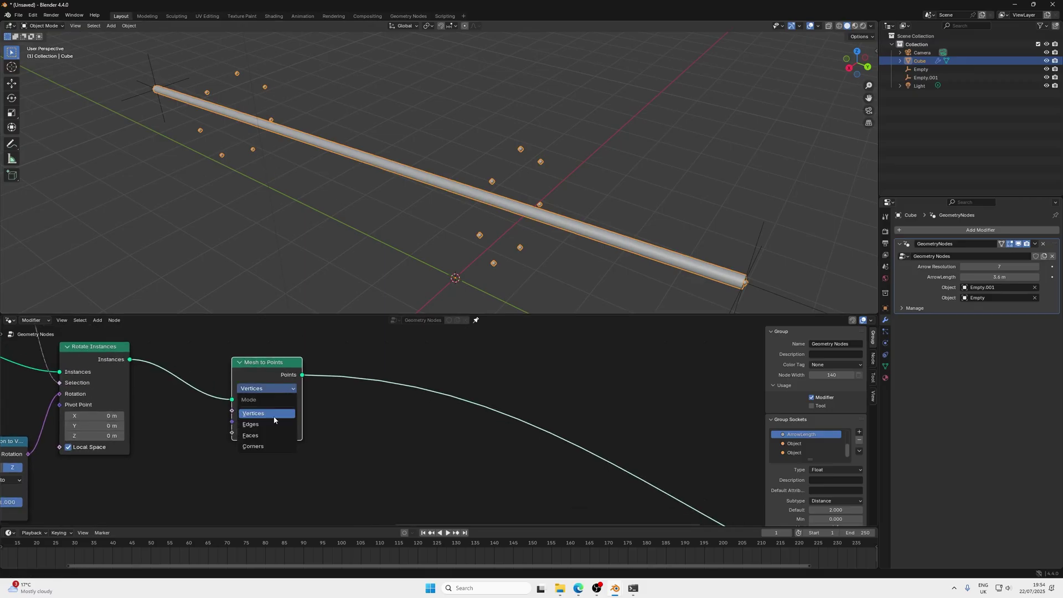
pyautogui.click(268, 436)
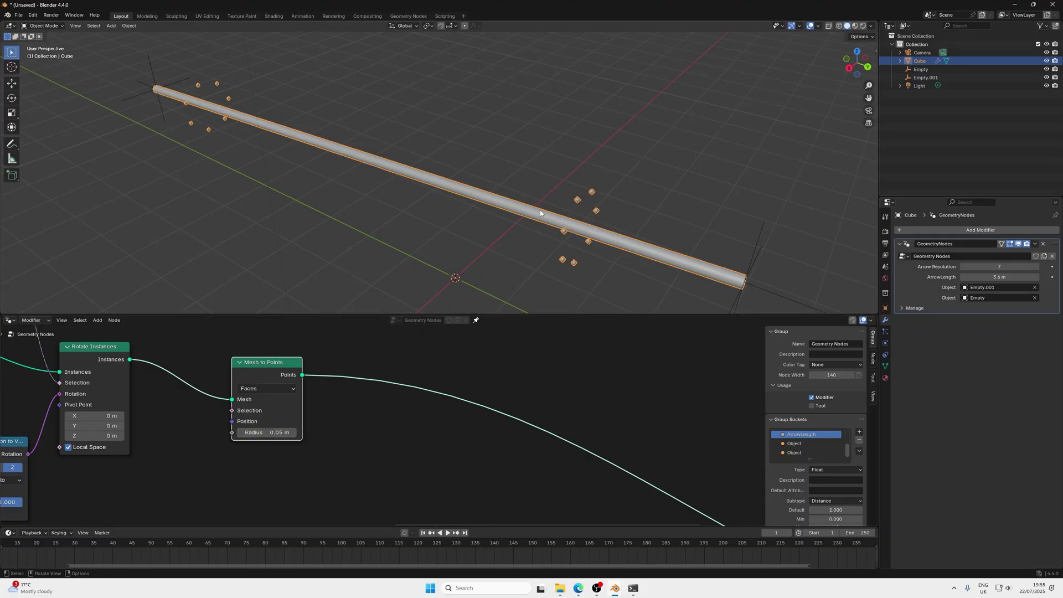
pyautogui.scroll(-4, 238, 414)
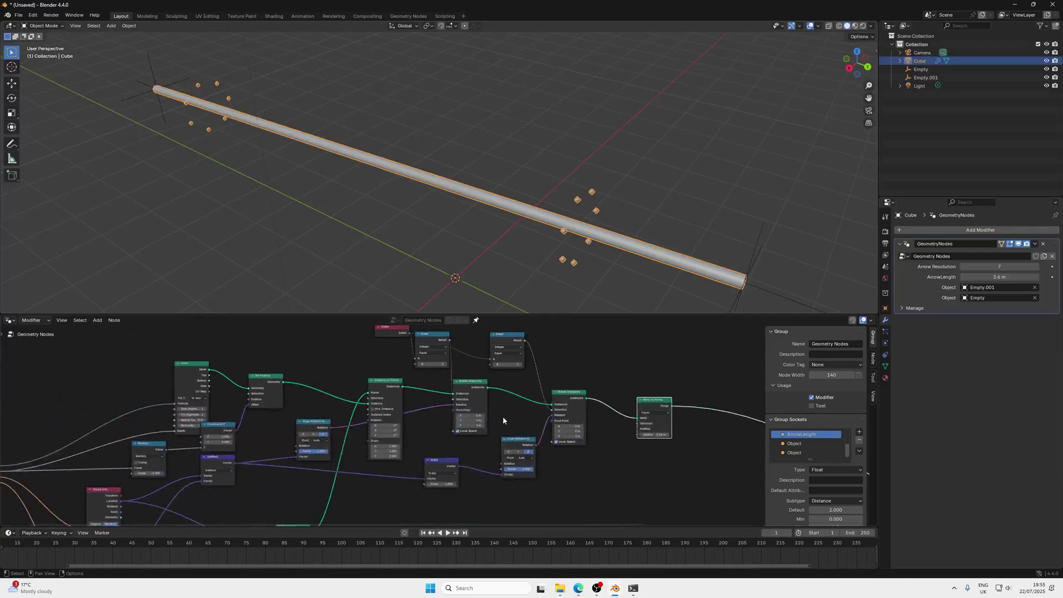
pyautogui.scroll(3, 216, 388)
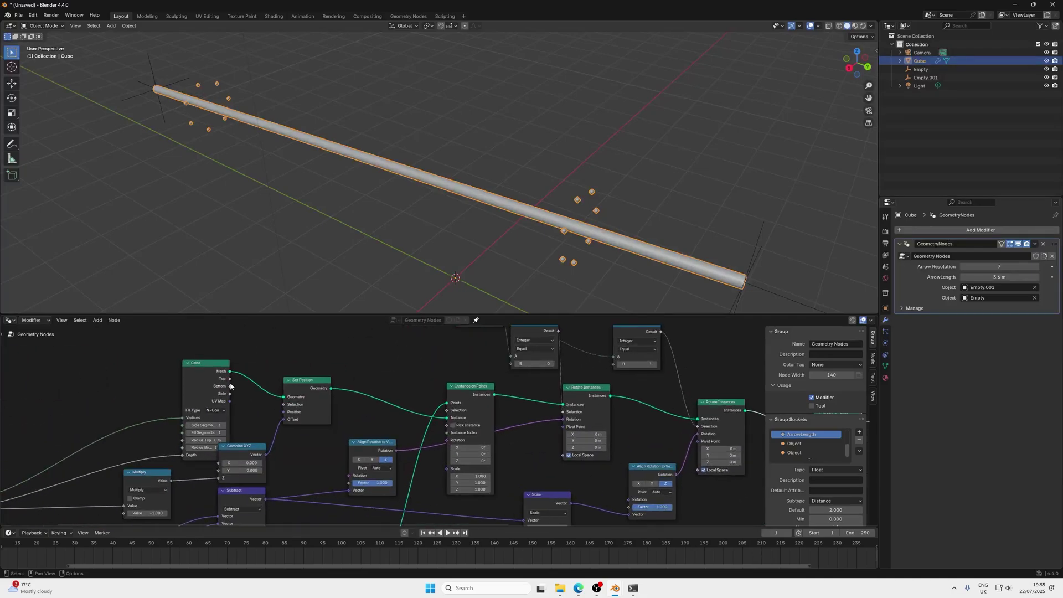
pyautogui.moveTo(230, 386); pyautogui.dragTo(650, 445)
pyautogui.moveTo(603, 244); pyautogui.dragTo(549, 193, button='middle')
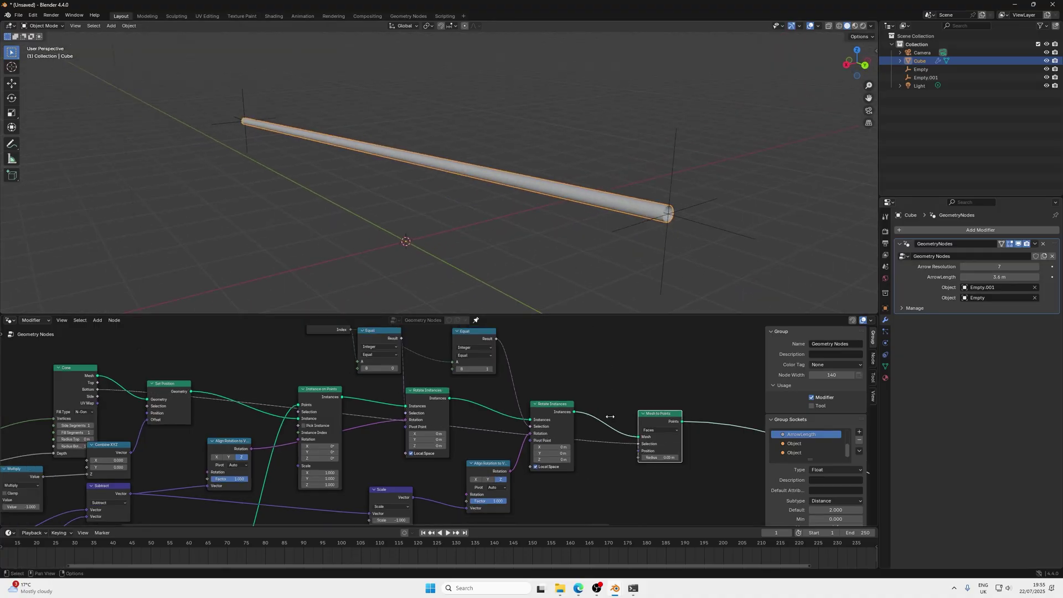
# Mute the Curve to Mesh node so the two base points can be viewed without the shaft
pyautogui.scroll(-3, 499, 421)
pyautogui.moveTo(693, 421); pyautogui.dragTo(426, 436, button='middle')
pyautogui.scroll(3, 489, 418)
pyautogui.click(553, 374)
pyautogui.press('m')
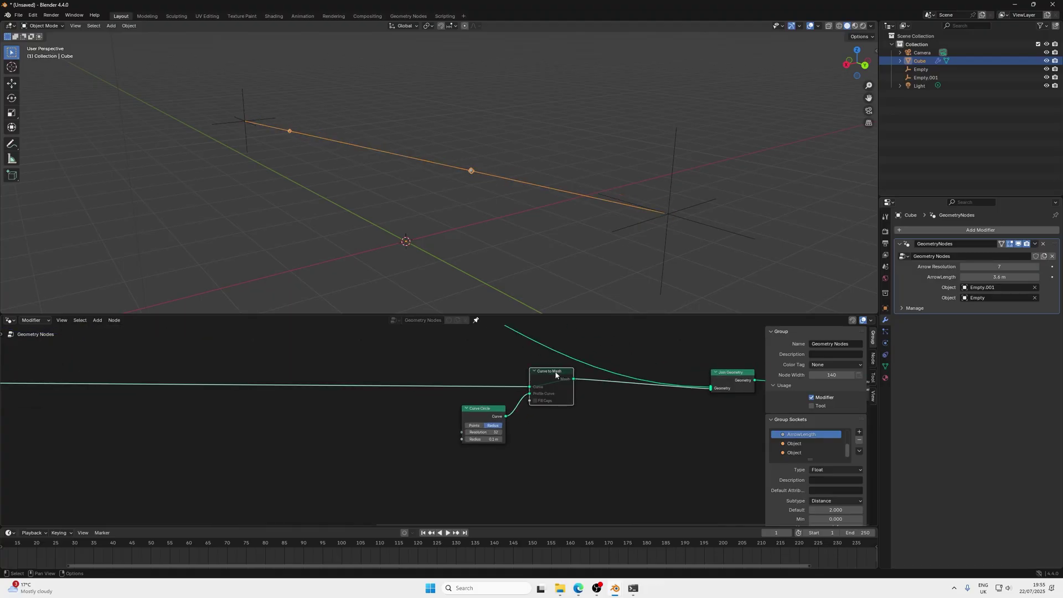
pyautogui.moveTo(554, 260); pyautogui.dragTo(559, 213, button='middle')
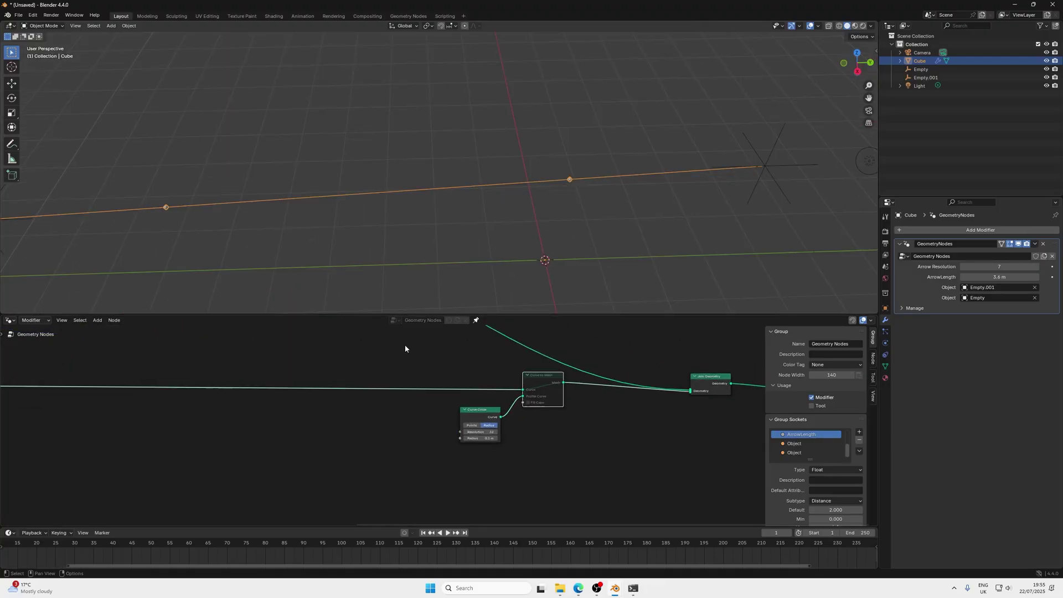
# Connect the last Rotate Instances node directly to Join Geometry alongside the Mesh to Points output
pyautogui.scroll(-2, 364, 368)
pyautogui.moveTo(364, 367); pyautogui.dragTo(324, 443, button='middle')
pyautogui.moveTo(292, 384); pyautogui.dragTo(292, 417)
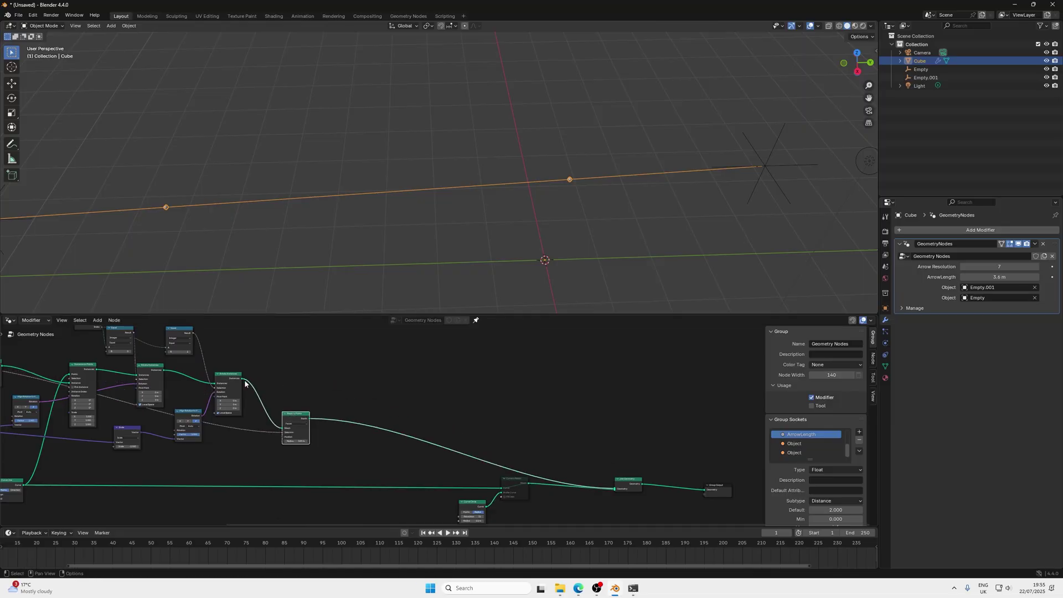
pyautogui.moveTo(242, 380); pyautogui.dragTo(616, 488)
pyautogui.scroll(2, 365, 239)
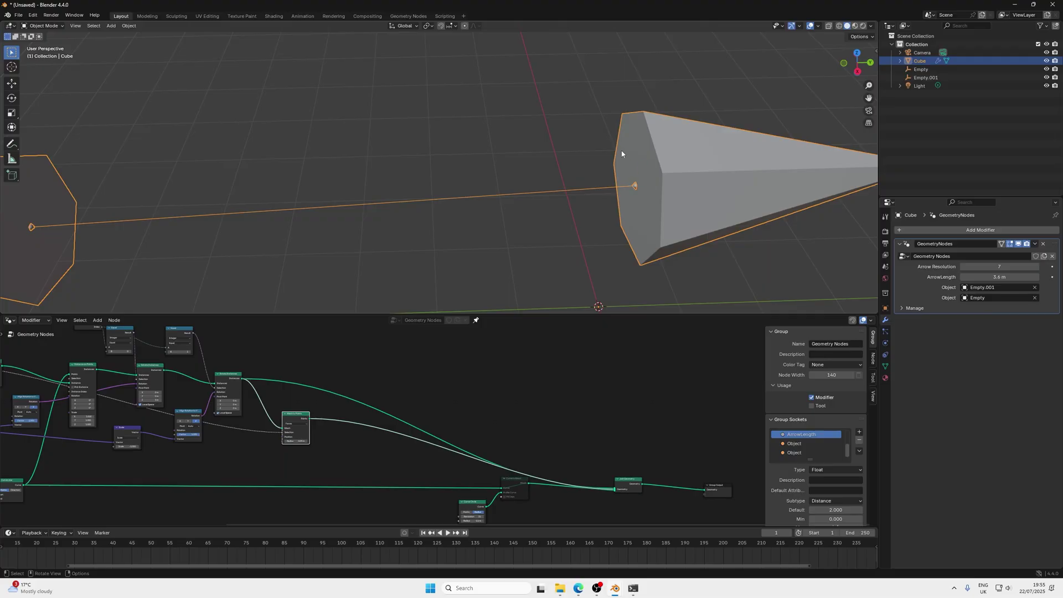
pyautogui.scroll(2, 432, 344)
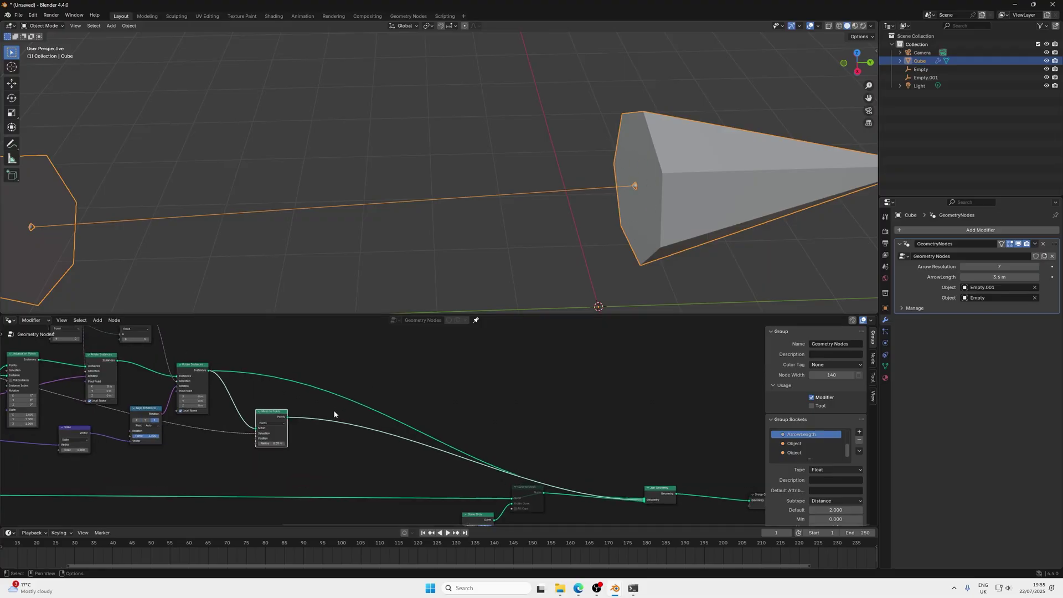
# Insert a Realize Instances node between the Mesh to Points node and Join Geometry
pyautogui.moveTo(259, 397); pyautogui.dragTo(250, 393)
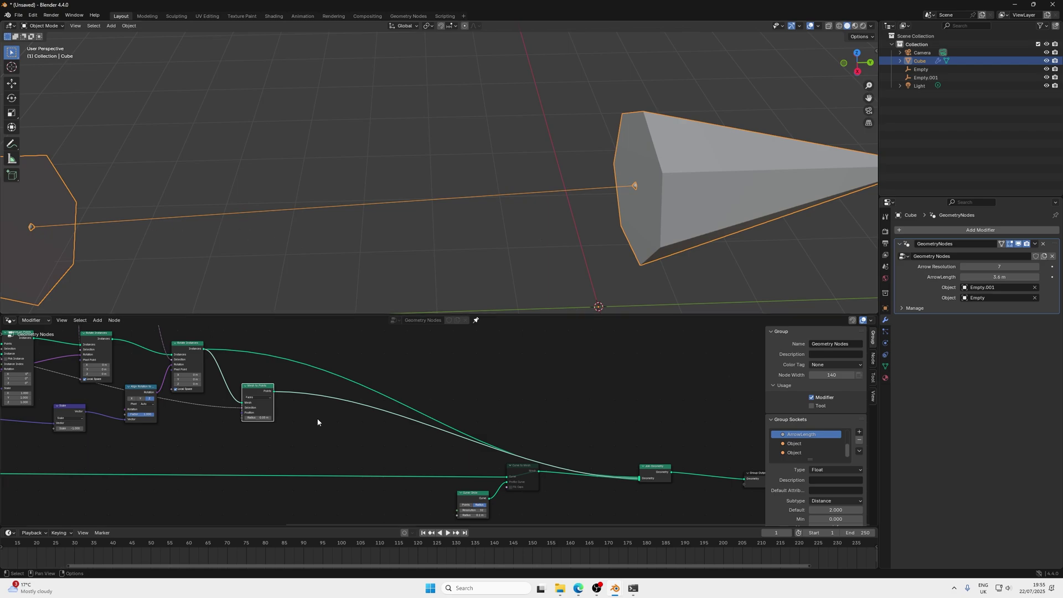
pyautogui.scroll(2, 337, 440)
pyautogui.hotkey('shift', 'a')
pyautogui.moveTo(337, 444)
pyautogui.write('realise')
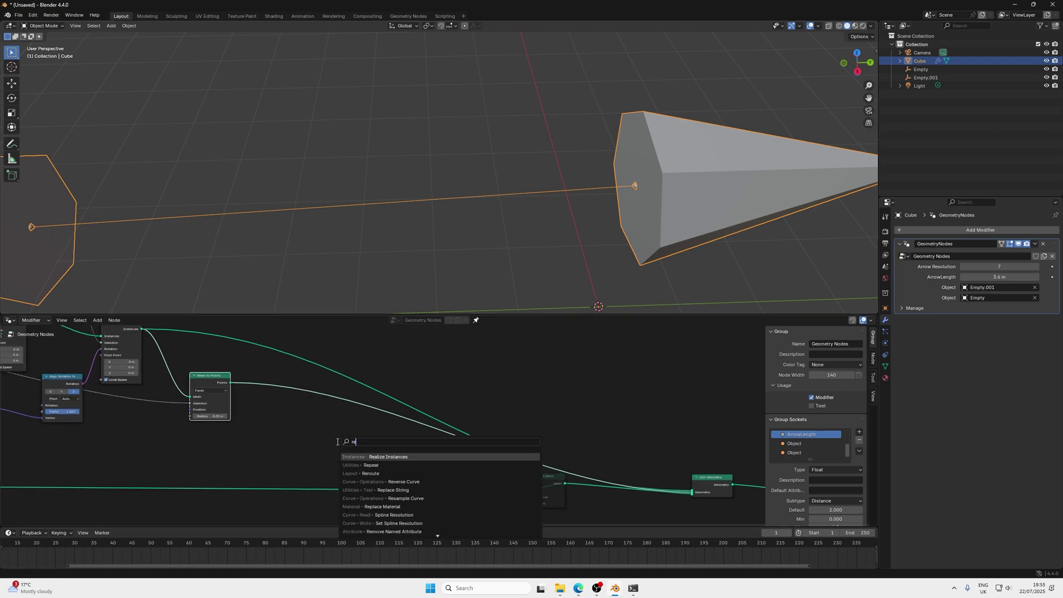
pyautogui.click(381, 457)
pyautogui.click(258, 383)
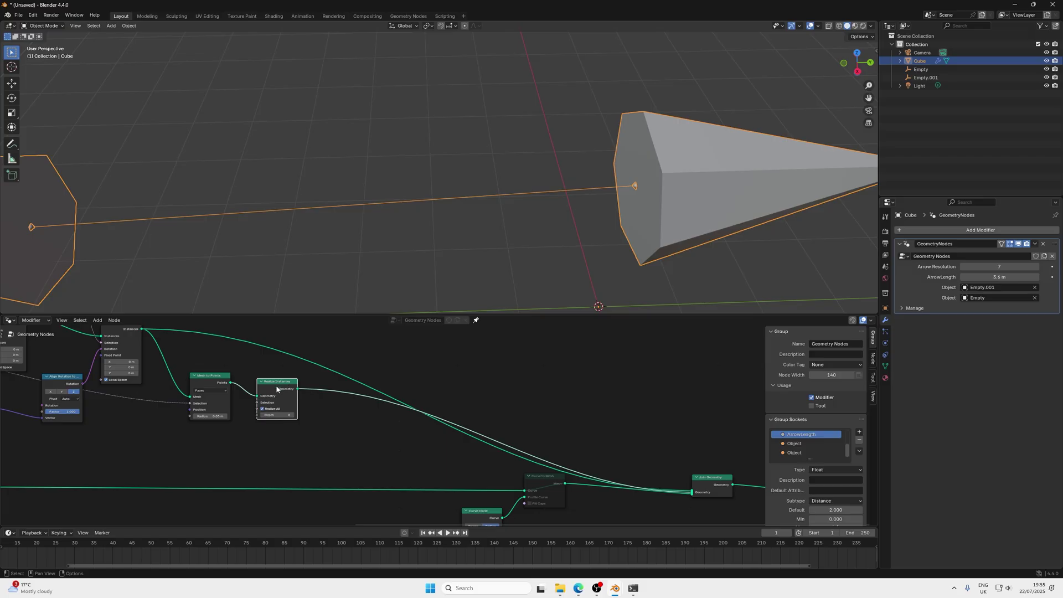
pyautogui.moveTo(285, 383); pyautogui.dragTo(273, 386)
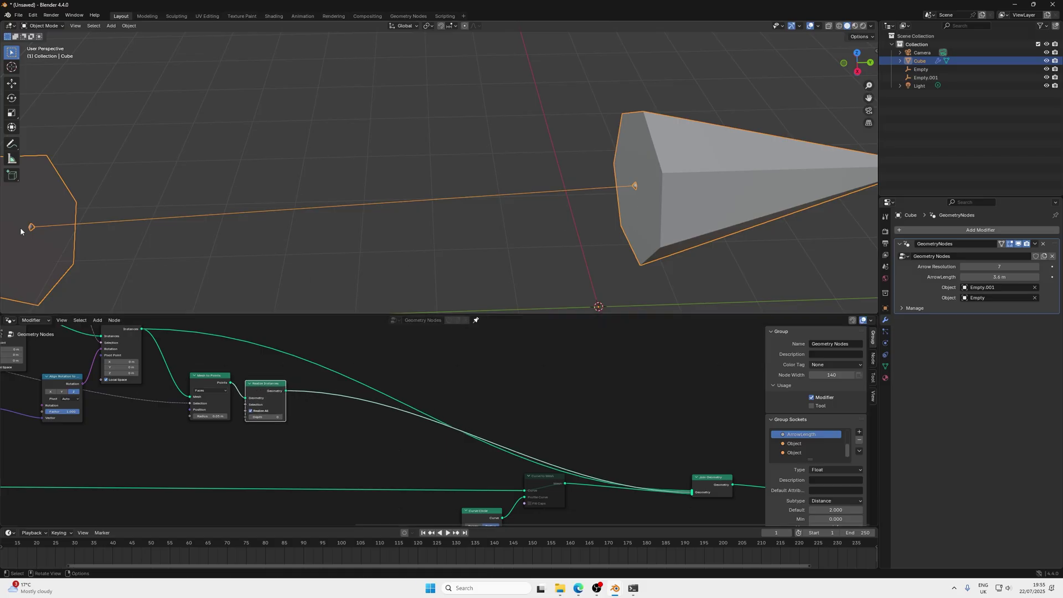
# Add a Sample Index node fed by the Realize Instances geometry and set its data type to Vector
pyautogui.scroll(2, 418, 428)
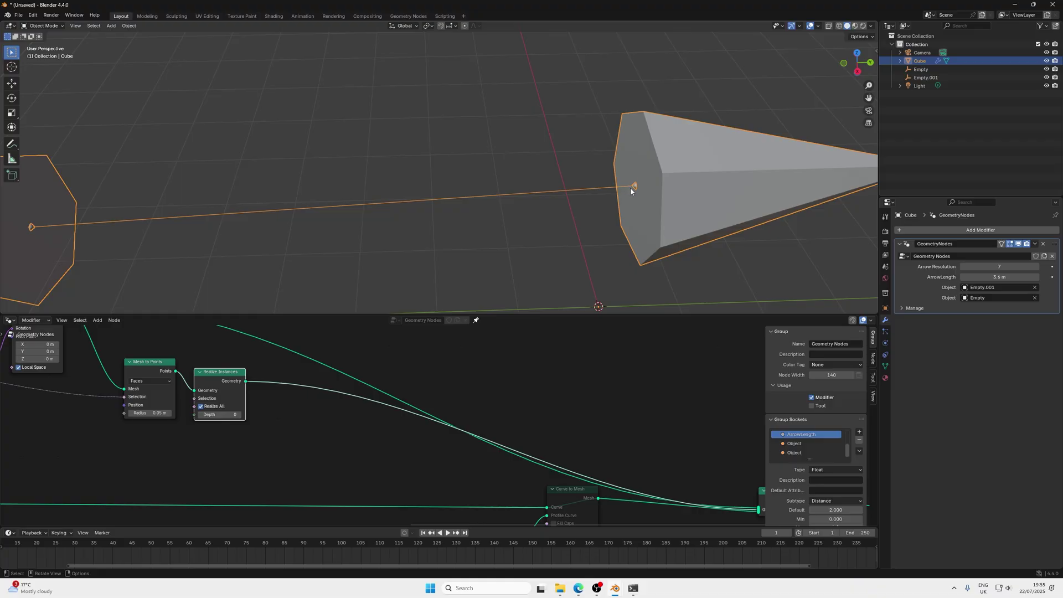
pyautogui.scroll(1, 302, 438)
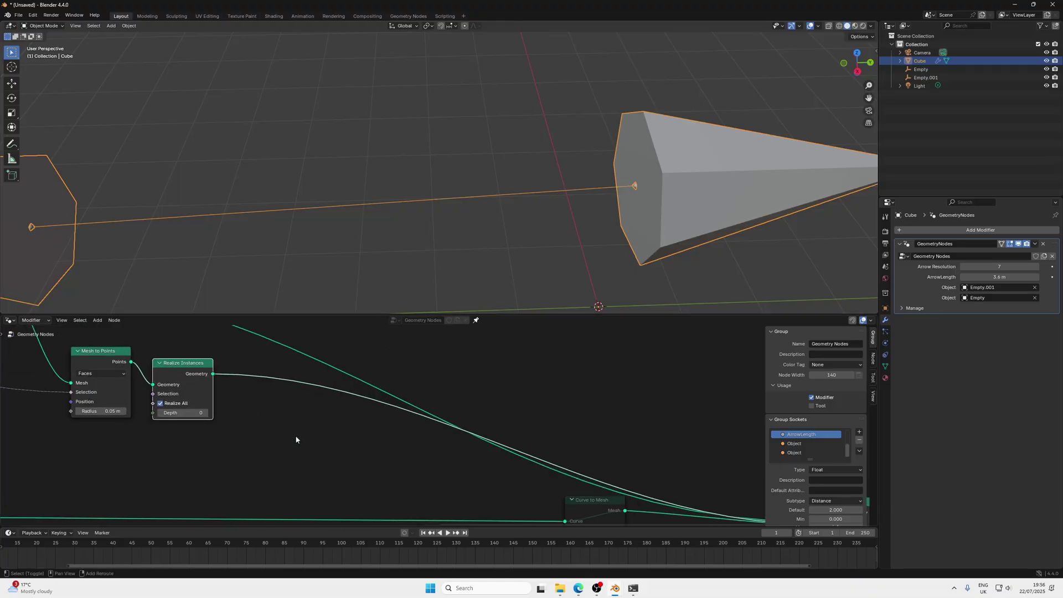
pyautogui.hotkey('shift', 'a')
pyautogui.write('sample')
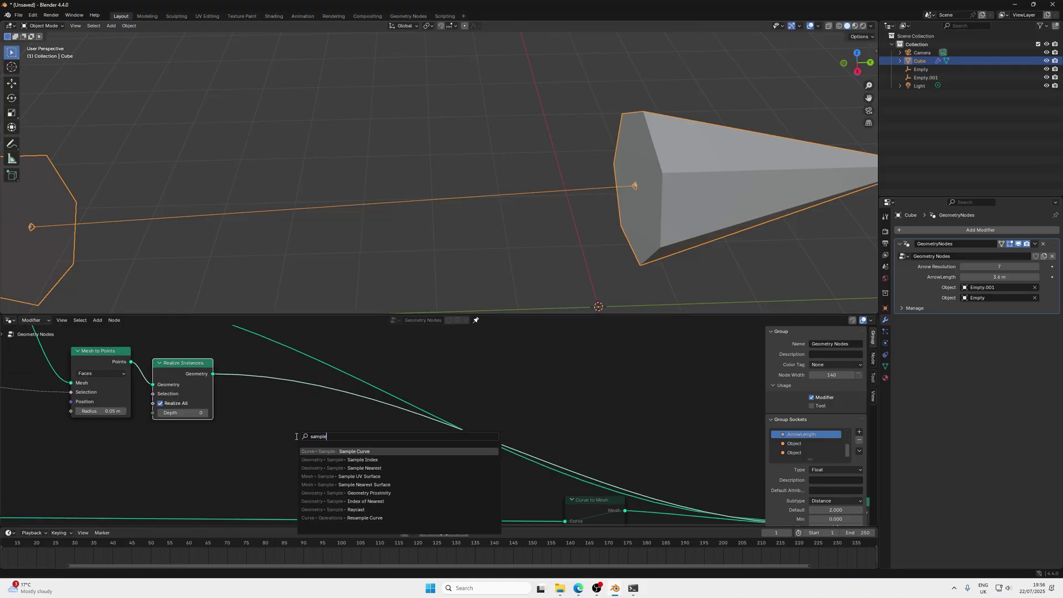
pyautogui.write(' inde')
pyautogui.press('Return')
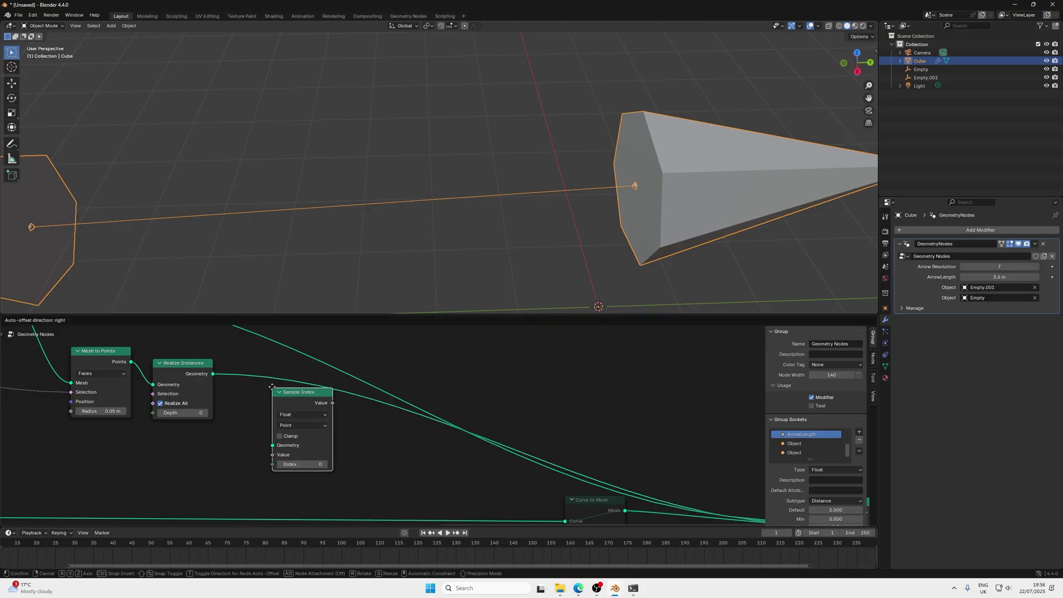
pyautogui.click(289, 399)
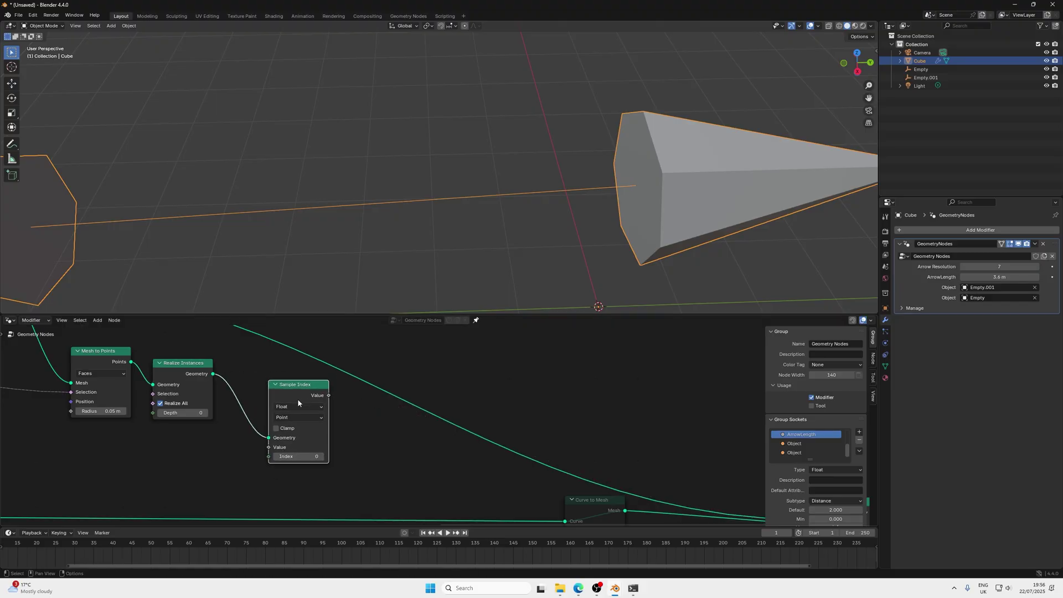
pyautogui.click(298, 407)
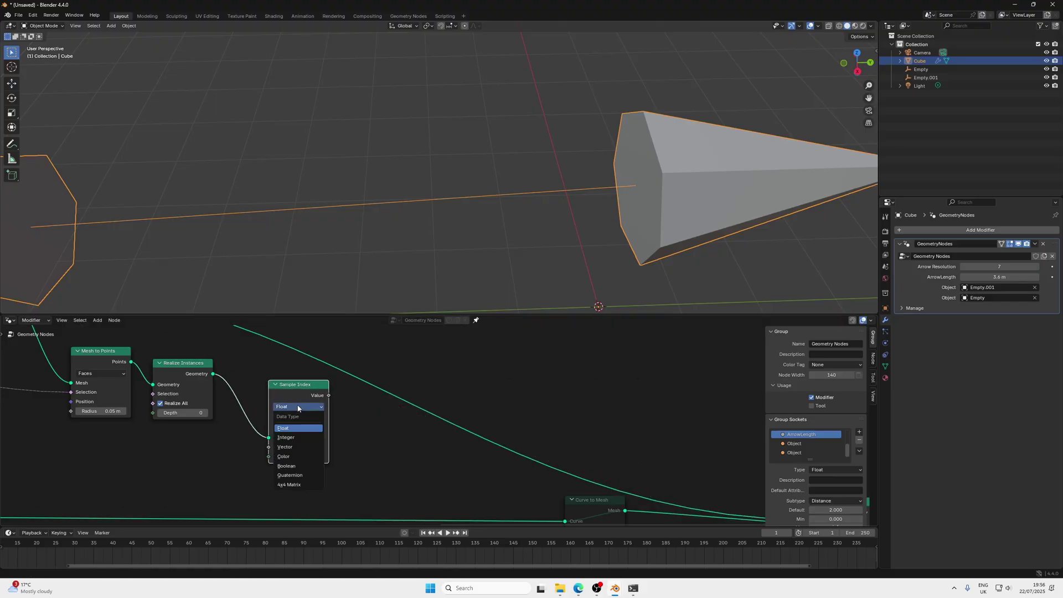
pyautogui.click(304, 448)
# Add a Position node, connect it to the Sample Index Value input, and tidy the neighbouring nodes
pyautogui.moveTo(219, 459); pyautogui.dragTo(271, 457, button='middle')
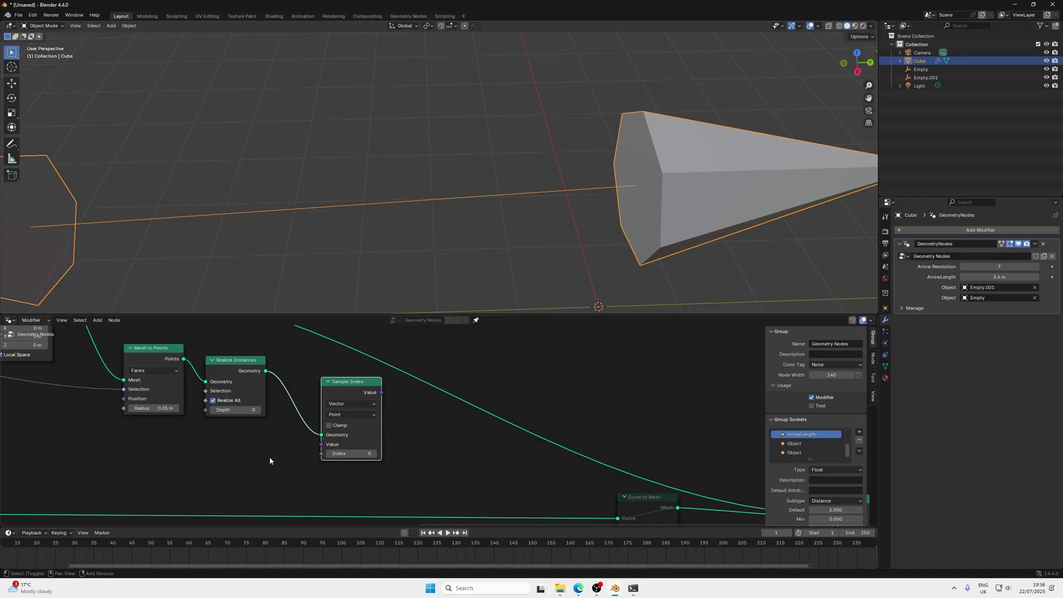
pyautogui.hotkey('shift', 'a')
pyautogui.moveTo(270, 456)
pyautogui.write('position')
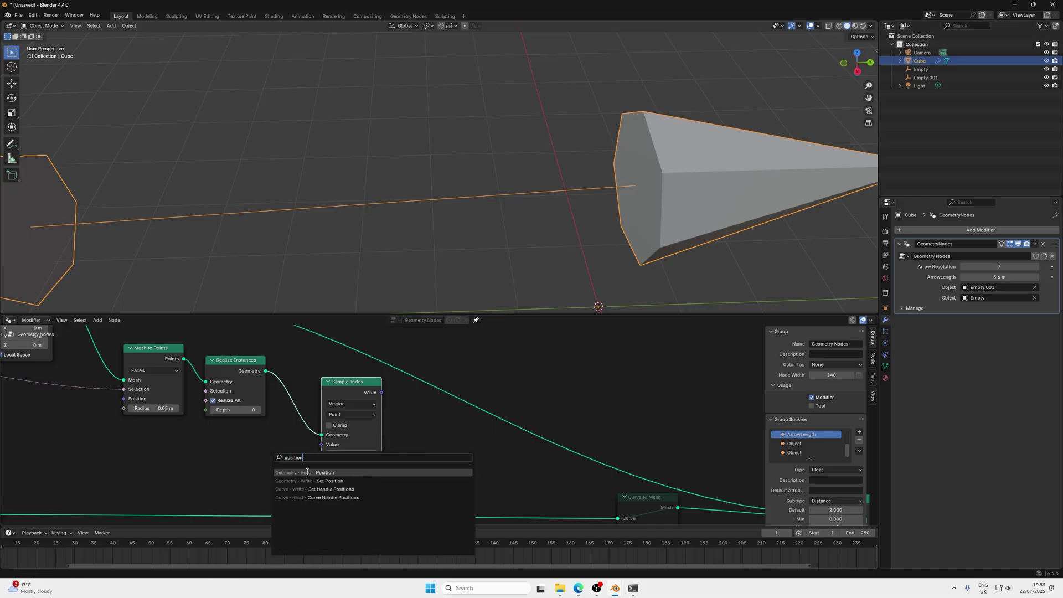
pyautogui.press('Return')
pyautogui.click(182, 434)
pyautogui.moveTo(242, 446); pyautogui.dragTo(321, 444)
pyautogui.moveTo(340, 395); pyautogui.dragTo(311, 392)
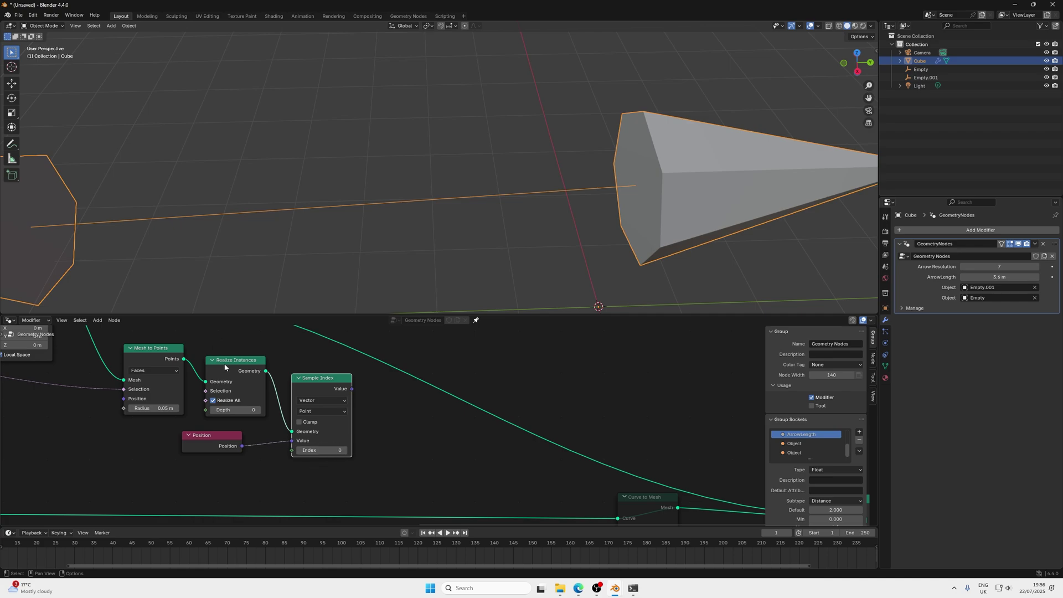
pyautogui.moveTo(225, 366); pyautogui.dragTo(224, 364)
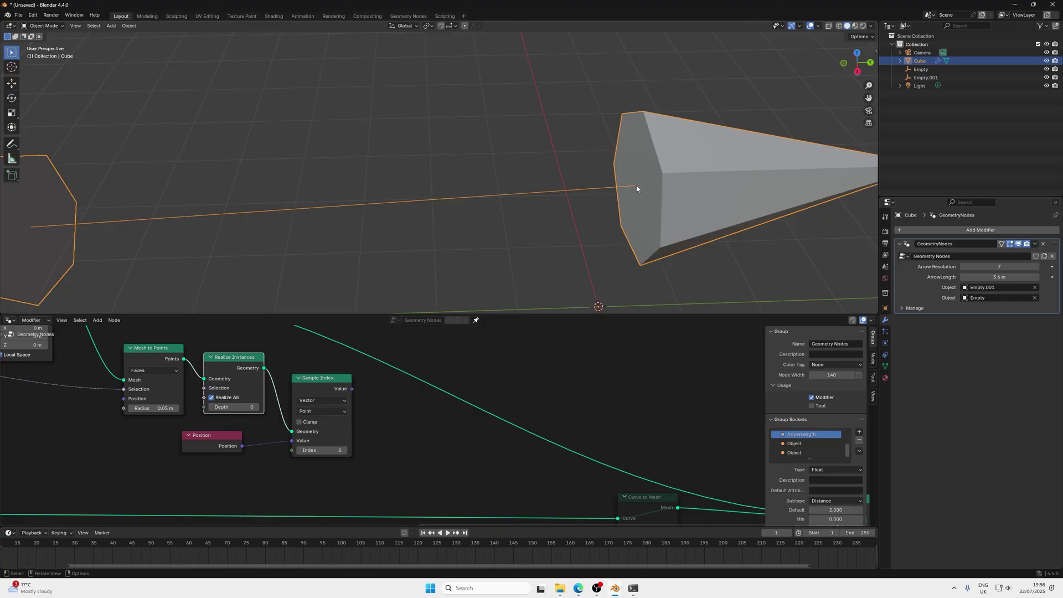
# Duplicate the Index node with its two Equal nodes and place the copies below the Curve Line link
pyautogui.scroll(-3, 379, 416)
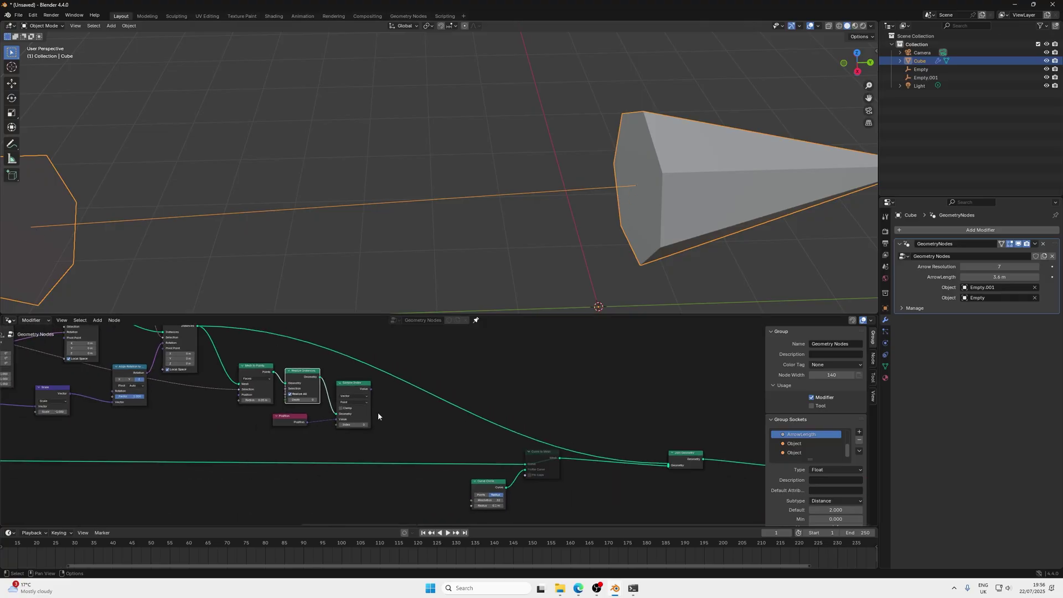
pyautogui.scroll(-2, 480, 446)
pyautogui.scroll(8, 223, 422)
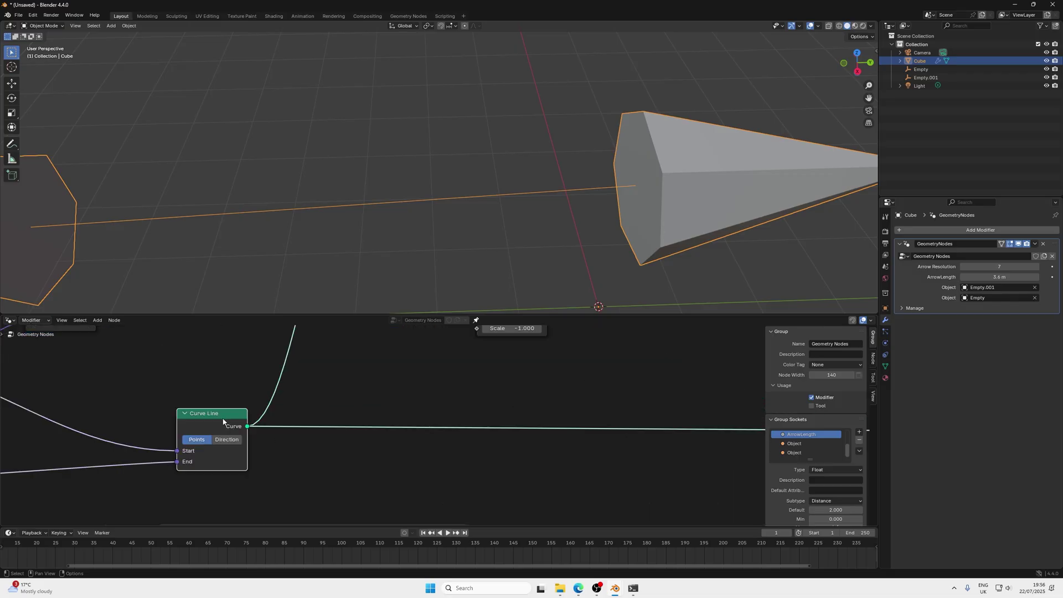
pyautogui.scroll(-2, 438, 426)
pyautogui.scroll(-3, 98, 211)
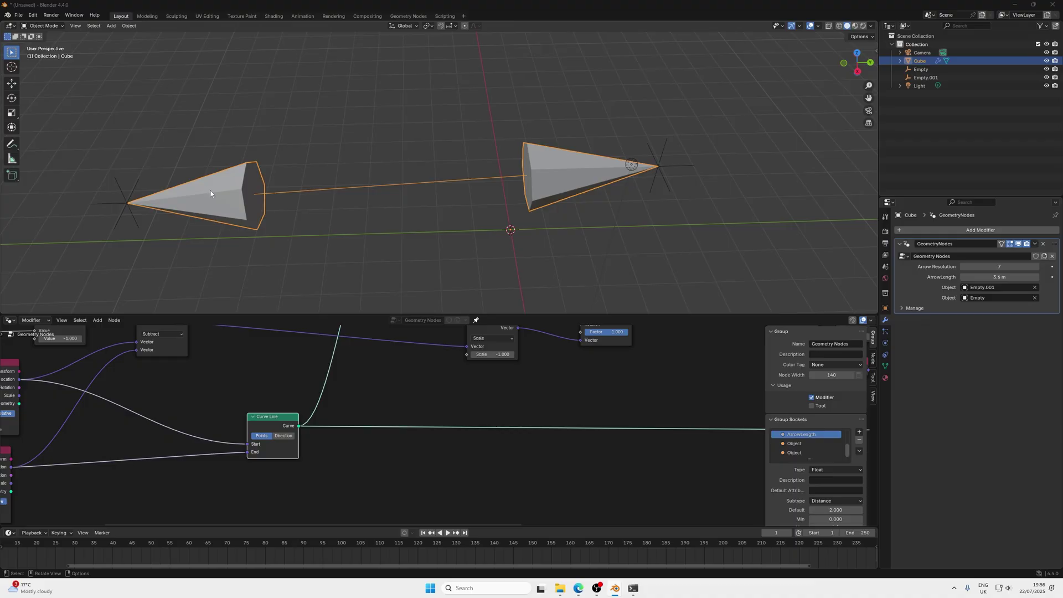
pyautogui.scroll(-4, 401, 362)
pyautogui.scroll(2, 281, 400)
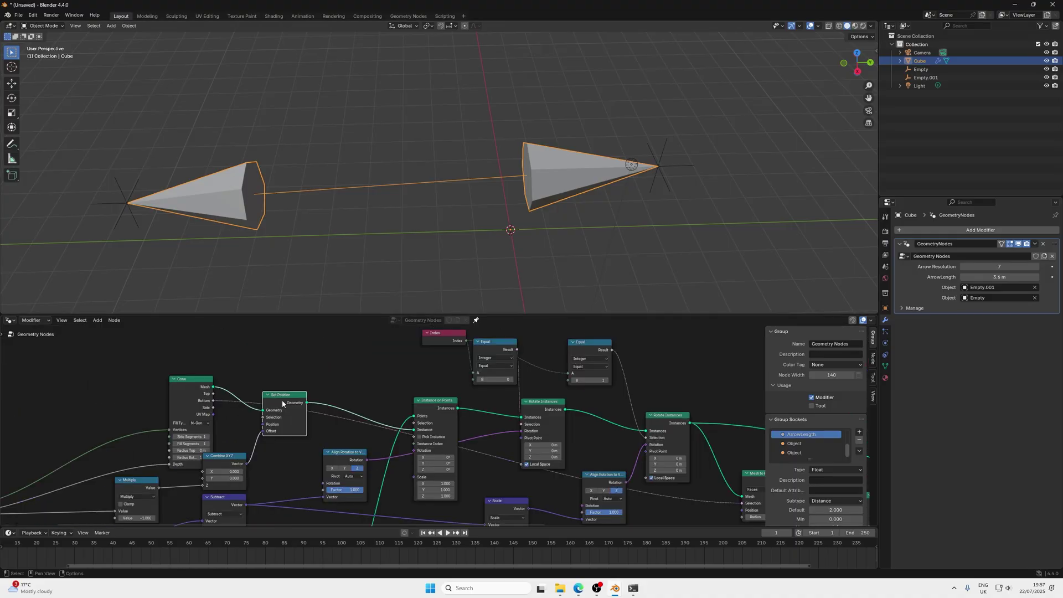
pyautogui.click(459, 343)
pyautogui.moveTo(495, 348); pyautogui.dragTo(491, 367)
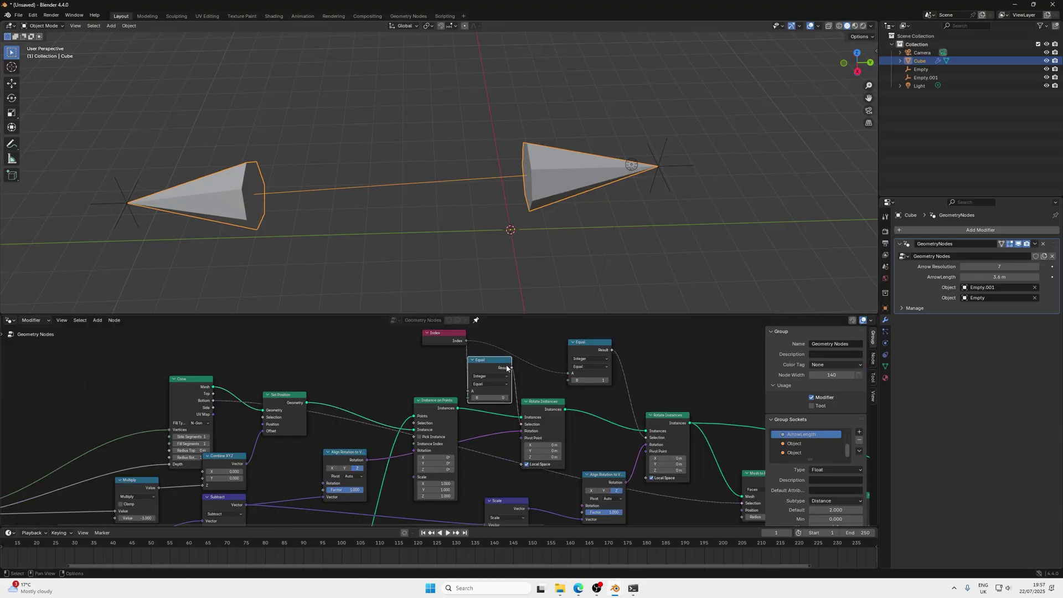
pyautogui.click(584, 346)
pyautogui.keyDown('shift'); pyautogui.click(455, 347); pyautogui.keyUp('shift')
pyautogui.keyDown('shift'); pyautogui.click(498, 368); pyautogui.keyUp('shift')
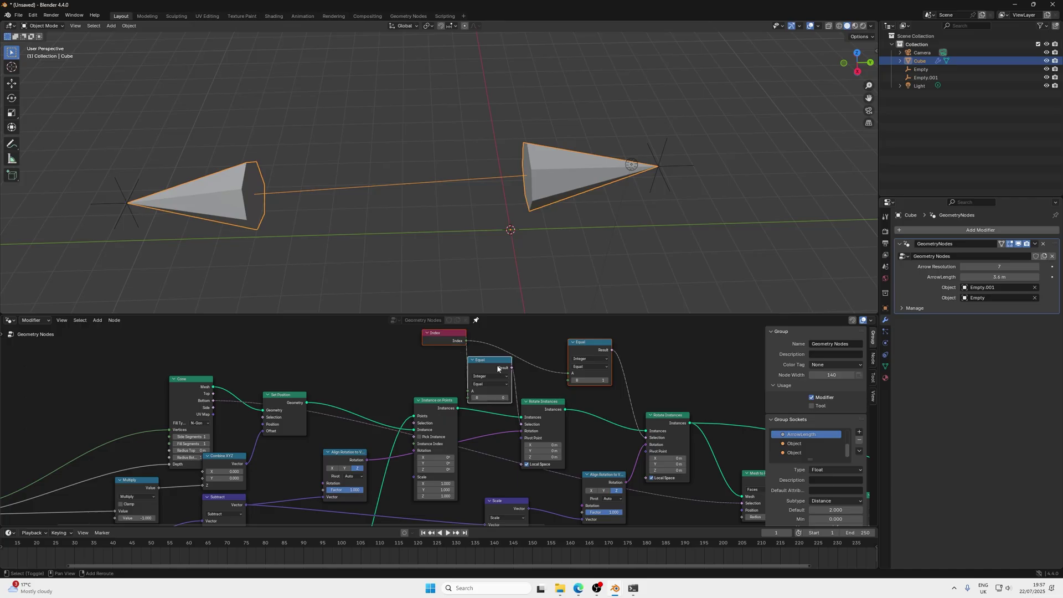
pyautogui.scroll(-4, 550, 414)
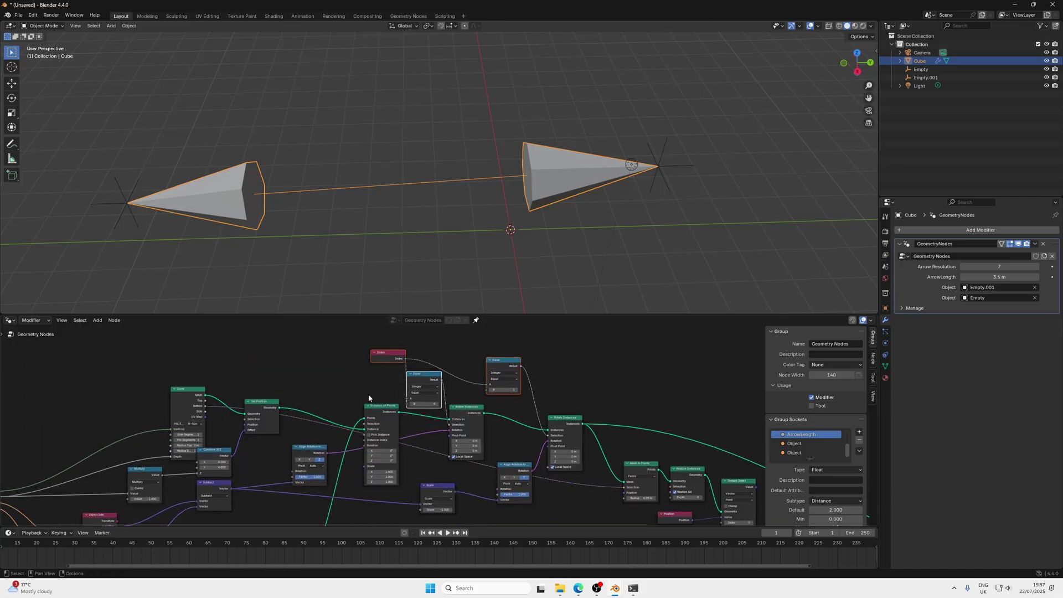
pyautogui.press('g')
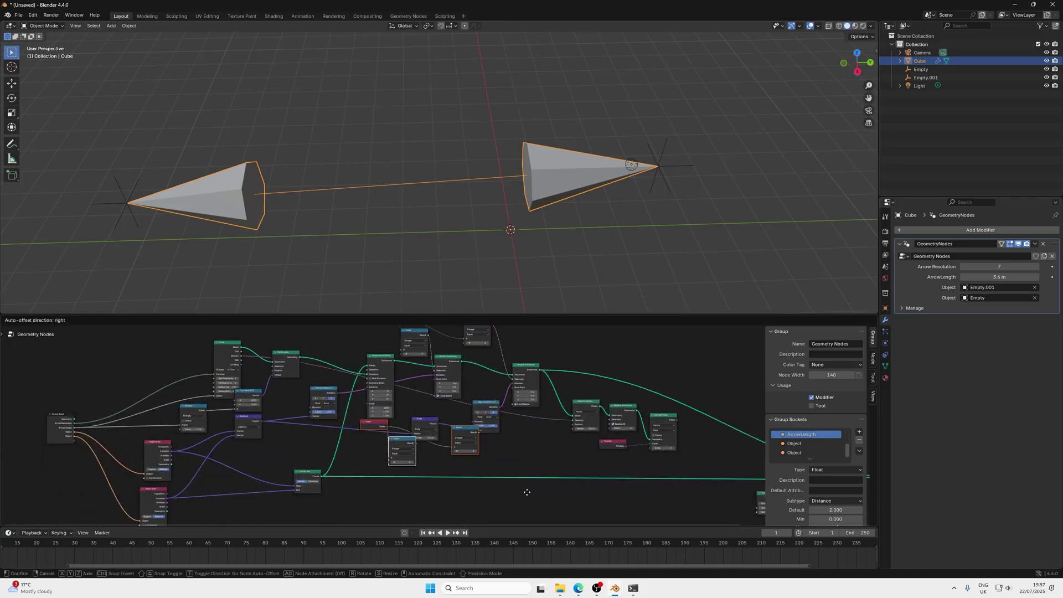
pyautogui.click(578, 510)
pyautogui.moveTo(293, 341); pyautogui.dragTo(320, 403, button='middle')
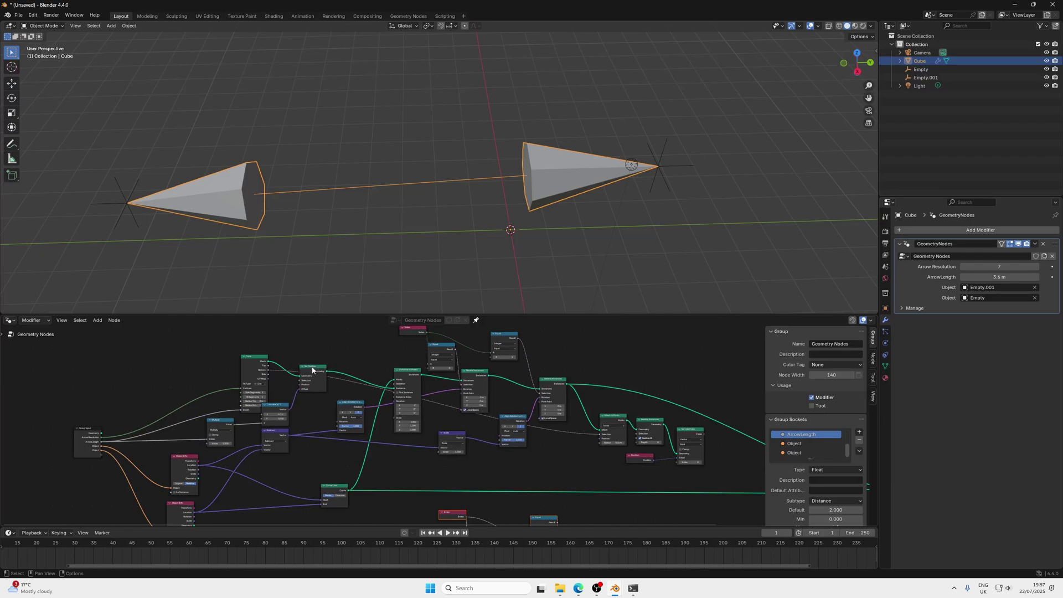
# Duplicate the cone's Set Position node and place the copy beside the copied Equal nodes
pyautogui.click(311, 378)
pyautogui.press('g')
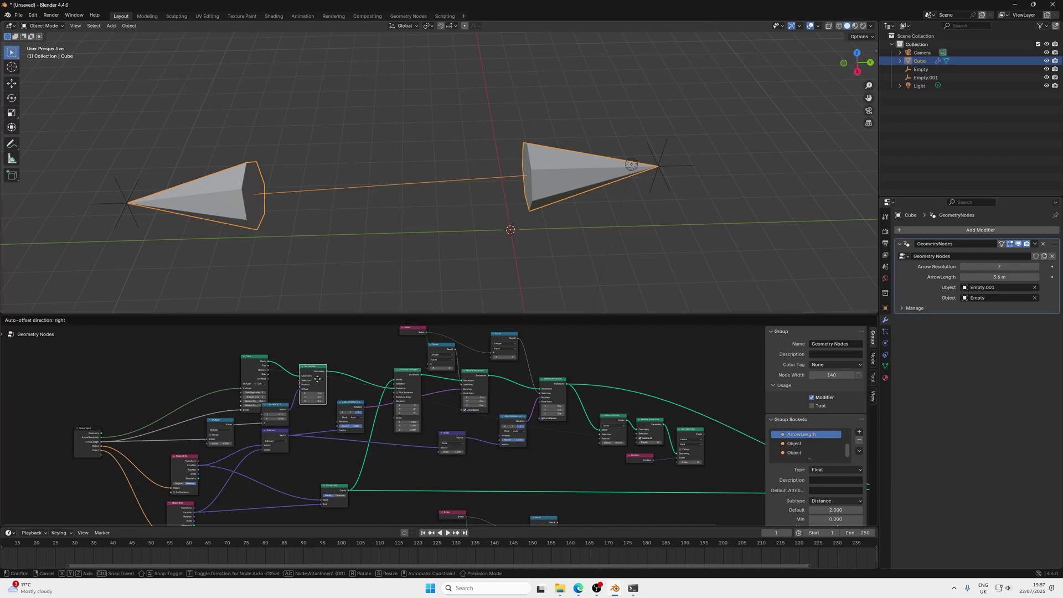
pyautogui.click(610, 500)
pyautogui.scroll(4, 610, 500)
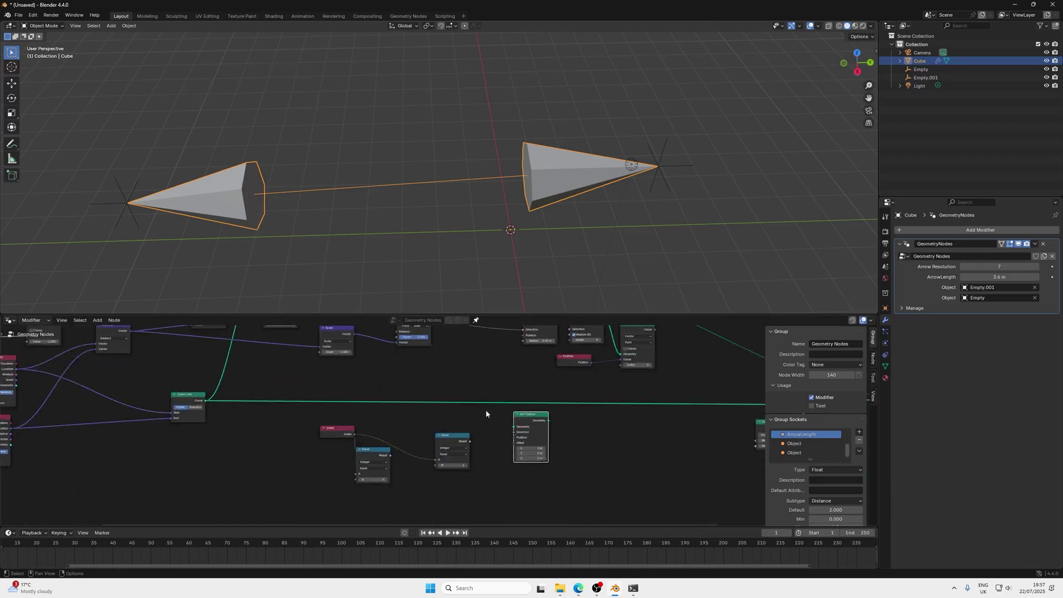
# Stack the copied Equal nodes in a column and connect the one comparing with 1 to the copied Set Position's Selection
pyautogui.moveTo(468, 444); pyautogui.dragTo(452, 422)
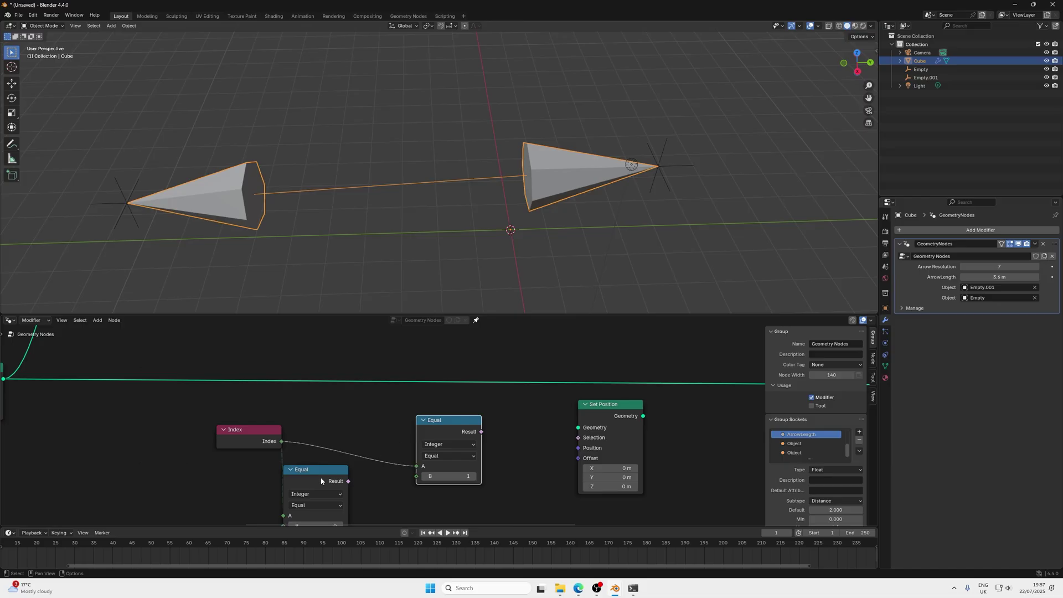
pyautogui.moveTo(321, 482); pyautogui.dragTo(457, 470)
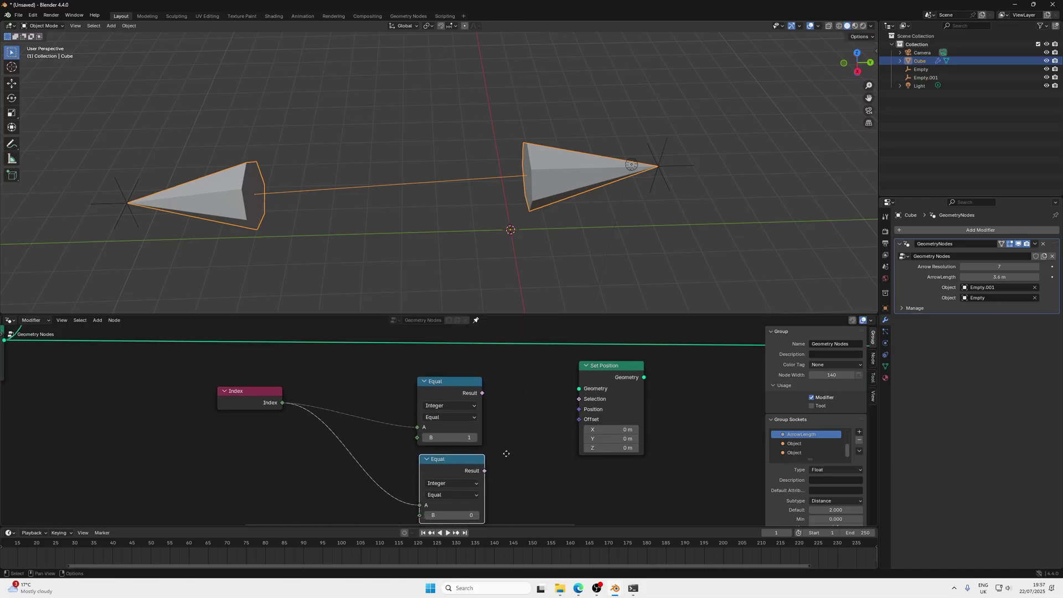
pyautogui.moveTo(506, 453); pyautogui.dragTo(492, 480, button='middle')
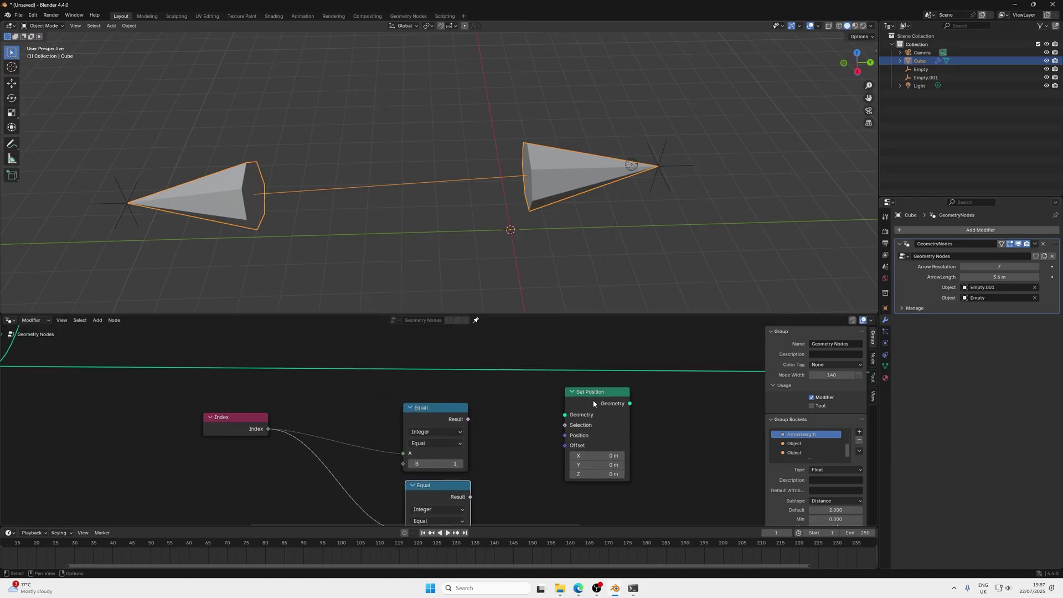
pyautogui.click(593, 404)
pyautogui.moveTo(594, 404); pyautogui.dragTo(525, 443, button='middle')
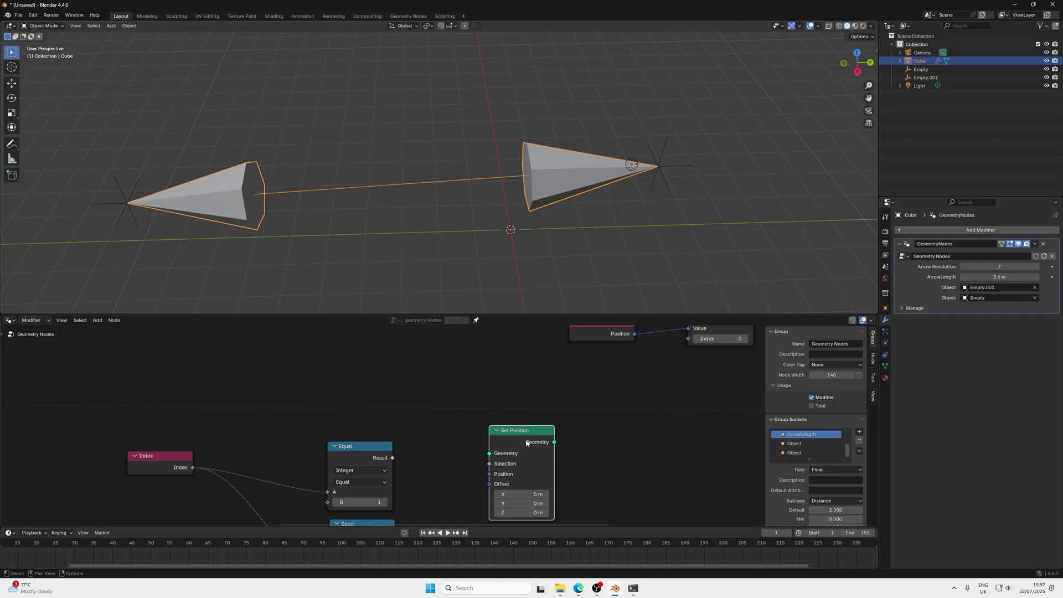
pyautogui.moveTo(393, 458); pyautogui.dragTo(489, 464)
# Insert the copied Set Position on the Curve Line to Curve to Mesh link, with the Equal 1 result driving its Selection
pyautogui.scroll(-2, 437, 421)
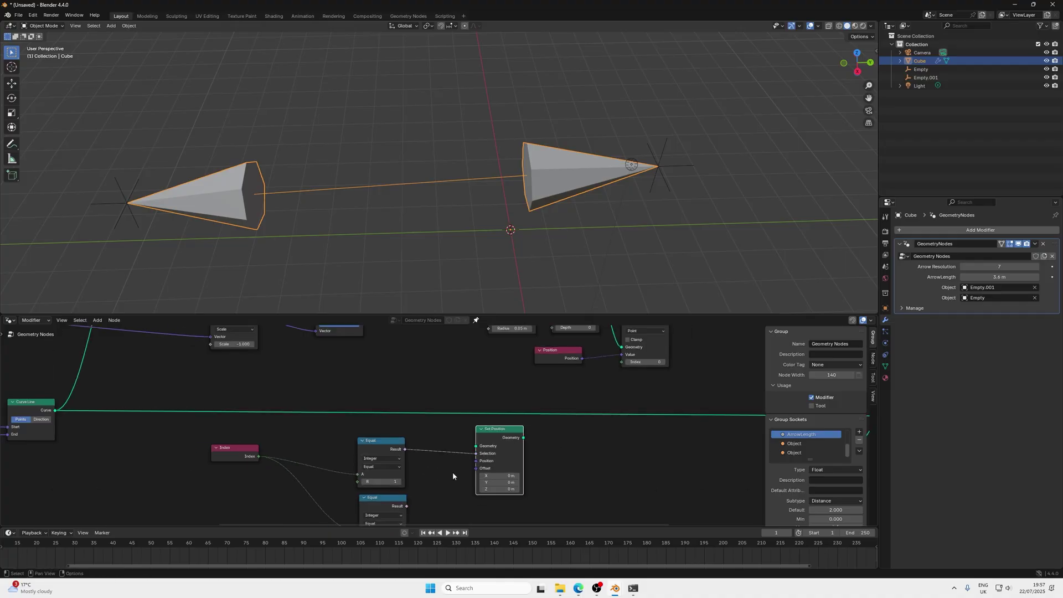
pyautogui.press('g')
pyautogui.scroll(-2, 558, 422)
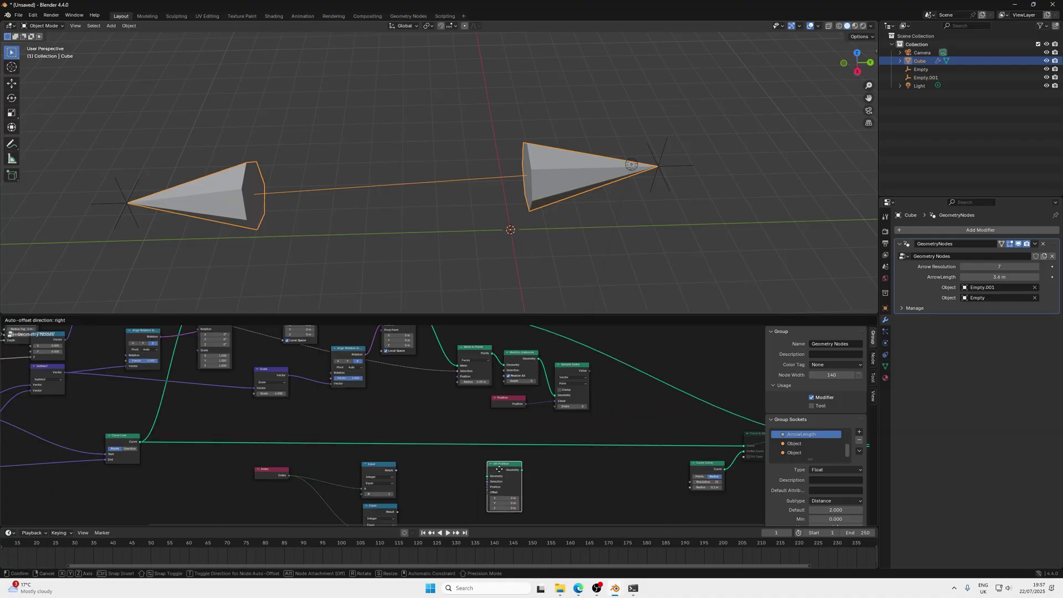
pyautogui.click(495, 450)
pyautogui.moveTo(397, 471); pyautogui.dragTo(483, 455)
pyautogui.press('g')
pyautogui.click(576, 446)
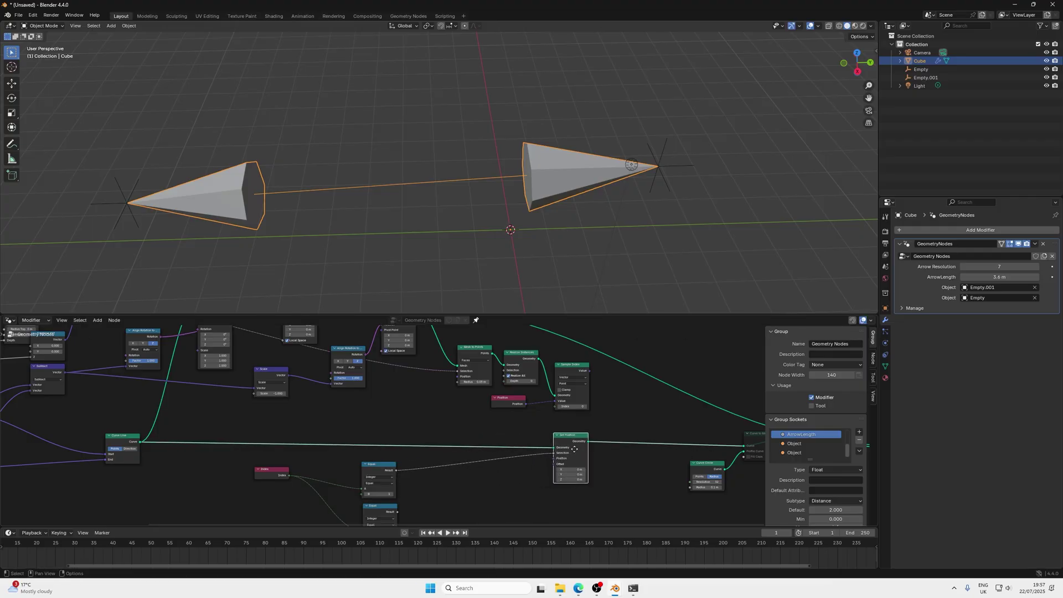
# Connect the Sample Index Value output to the Position input of the shaft's Set Position node
pyautogui.scroll(2, 554, 460)
pyautogui.moveTo(554, 460); pyautogui.dragTo(472, 472, button='middle')
pyautogui.moveTo(493, 408); pyautogui.dragTo(441, 494)
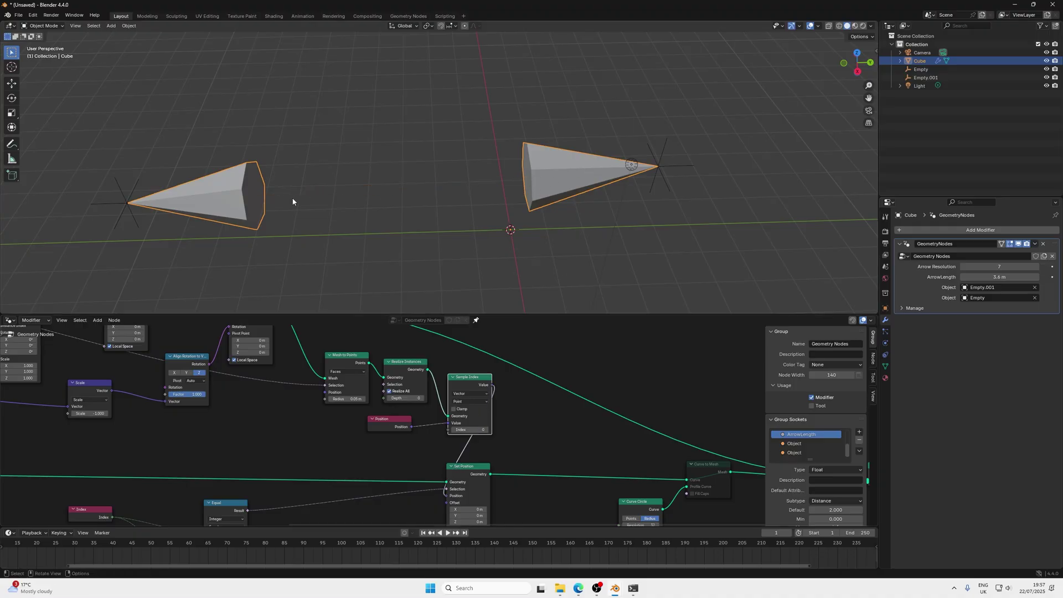
# Replace the Selection input of the shaft's Set Position with the result of the Equal node comparing with 0
pyautogui.moveTo(354, 516); pyautogui.dragTo(419, 427, button='middle')
pyautogui.moveTo(315, 475); pyautogui.dragTo(512, 402)
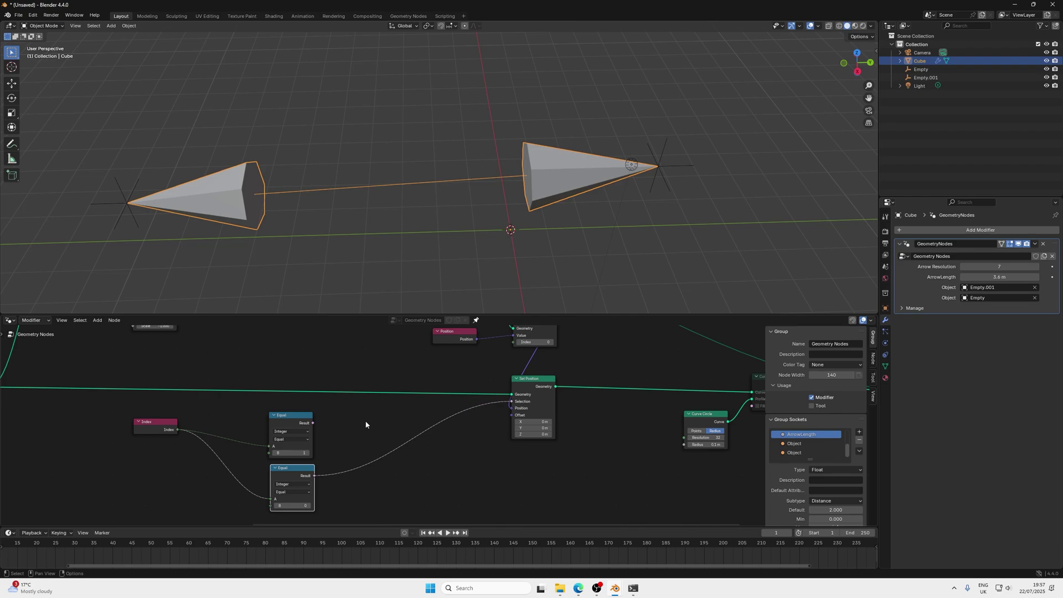
pyautogui.scroll(1, 375, 465)
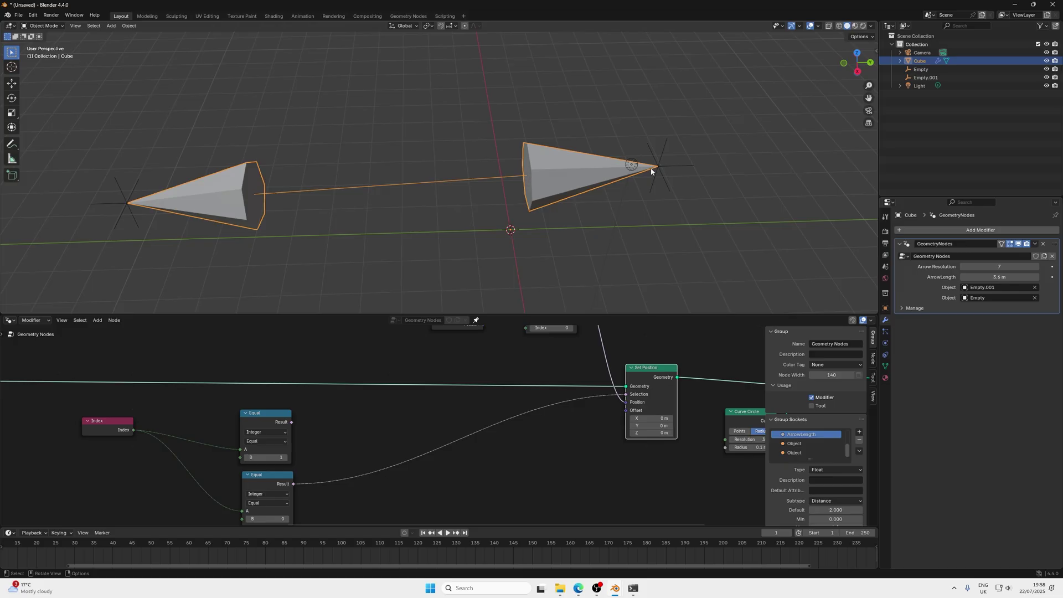
# Shift the Curve to Mesh, Curve Circle, Join Geometry and output nodes away from the shaft's Set Position, and unmute Curve to Mesh
pyautogui.scroll(-3, 446, 371)
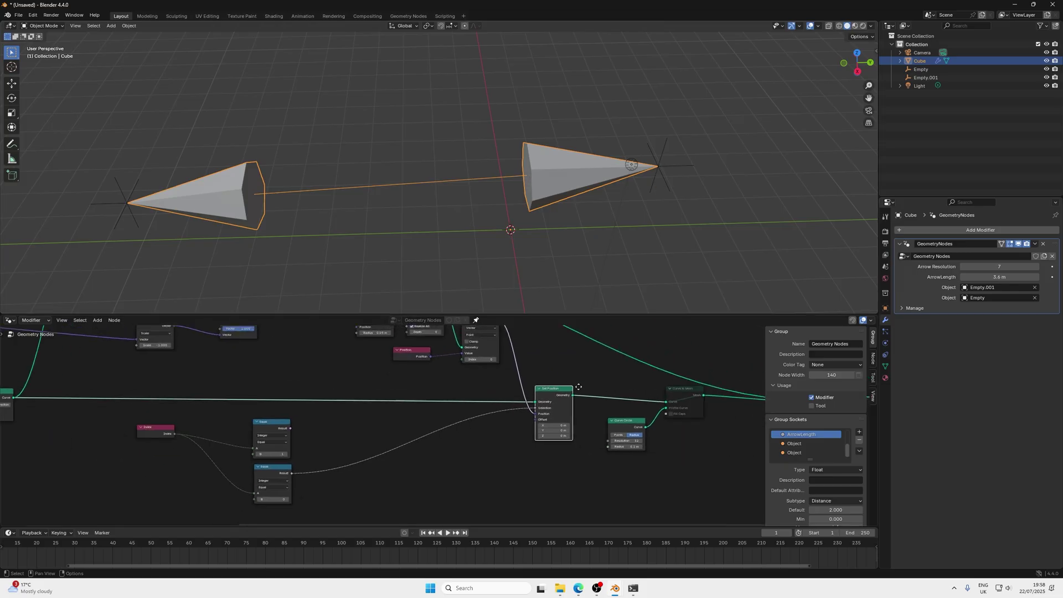
pyautogui.moveTo(444, 366); pyautogui.dragTo(693, 494)
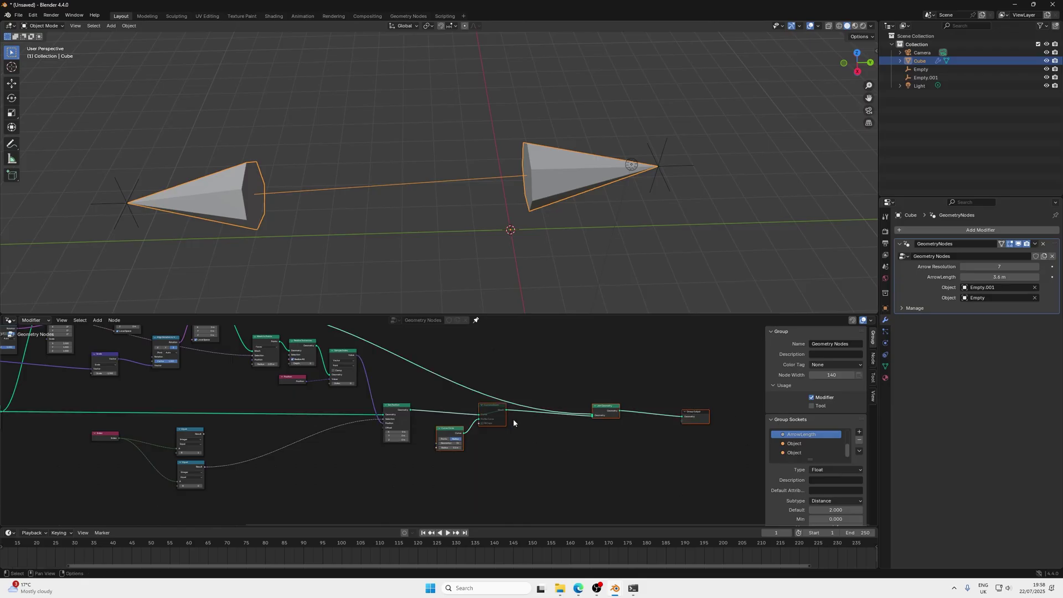
pyautogui.moveTo(484, 416); pyautogui.dragTo(601, 425)
pyautogui.scroll(1, 645, 424)
pyautogui.click(655, 422)
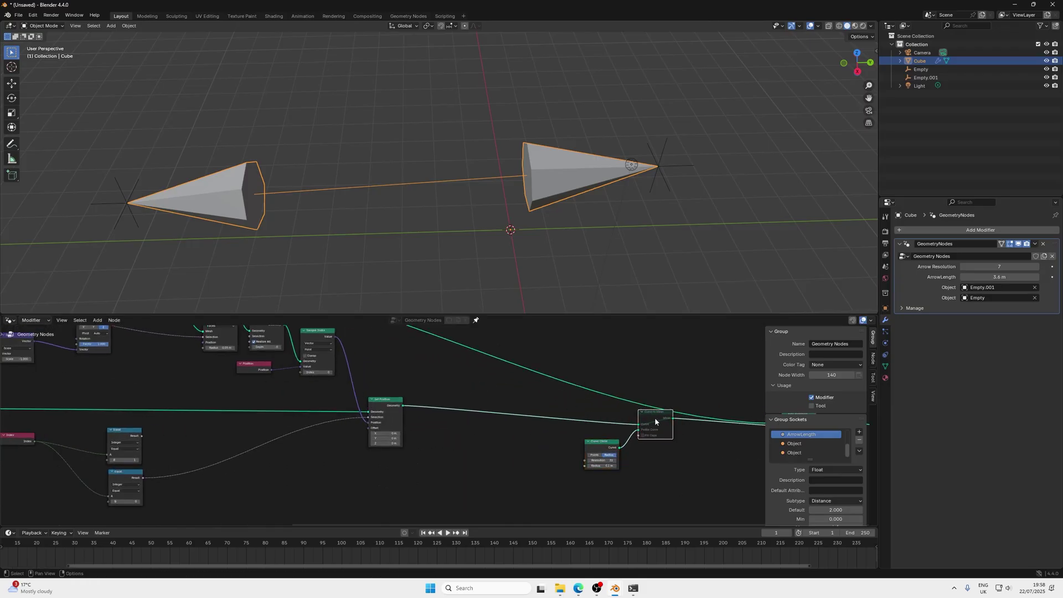
pyautogui.press('m')
pyautogui.moveTo(654, 418); pyautogui.dragTo(647, 433)
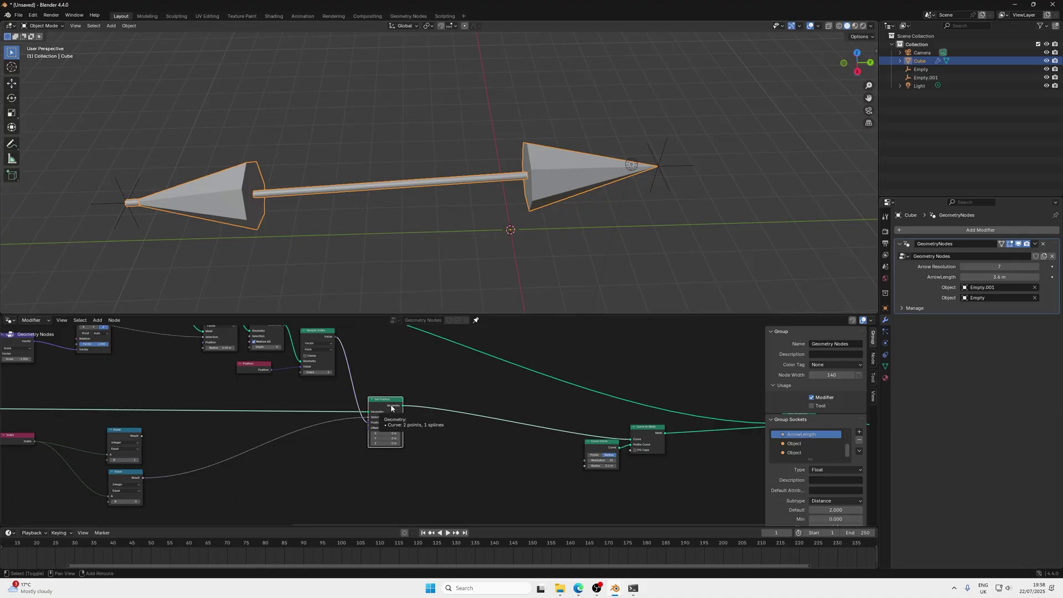
# Insert a duplicate of the shaft's Set Position on its link to Curve to Mesh, and place a copy of Sample Index beside the original
pyautogui.hotkey('shift', 'd')
pyautogui.click(471, 403)
pyautogui.moveTo(388, 372); pyautogui.dragTo(394, 414, button='middle')
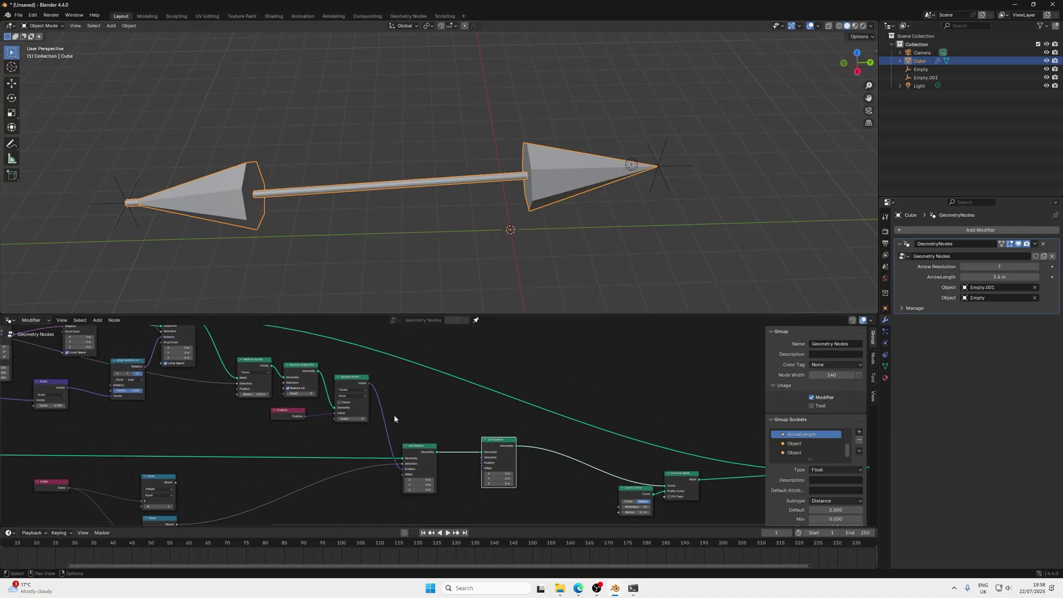
pyautogui.scroll(1, 378, 408)
pyautogui.click(342, 376)
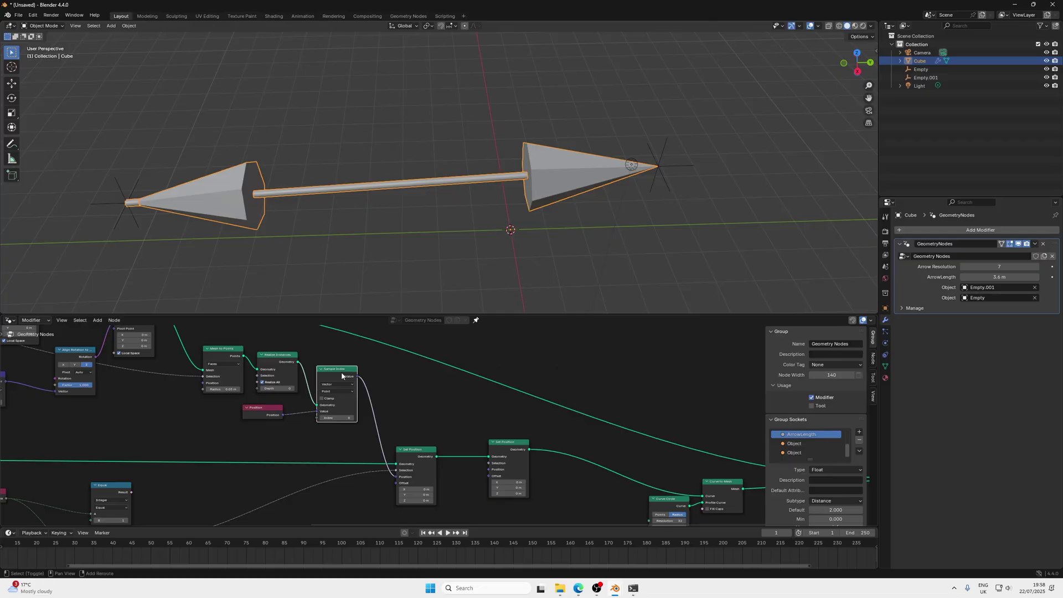
pyautogui.hotkey('shift', 'd')
pyautogui.click(417, 380)
pyautogui.scroll(2, 417, 380)
pyautogui.moveTo(416, 380); pyautogui.dragTo(450, 427, button='middle')
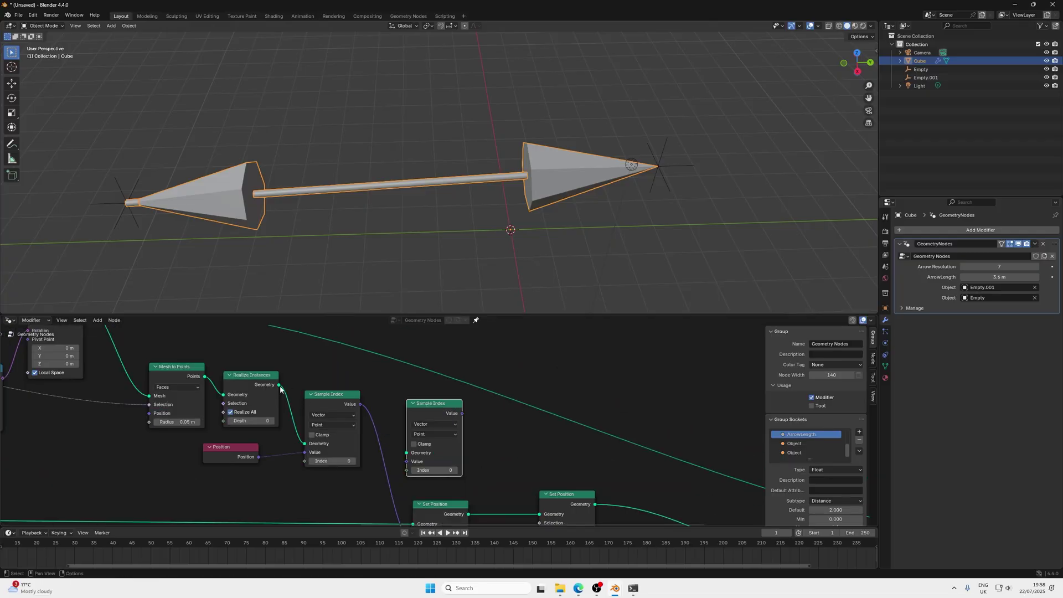
# Feed the copied Sample Index with the Realize Instances geometry and the Position value, and set its Index to 1
pyautogui.moveTo(279, 384); pyautogui.dragTo(412, 452)
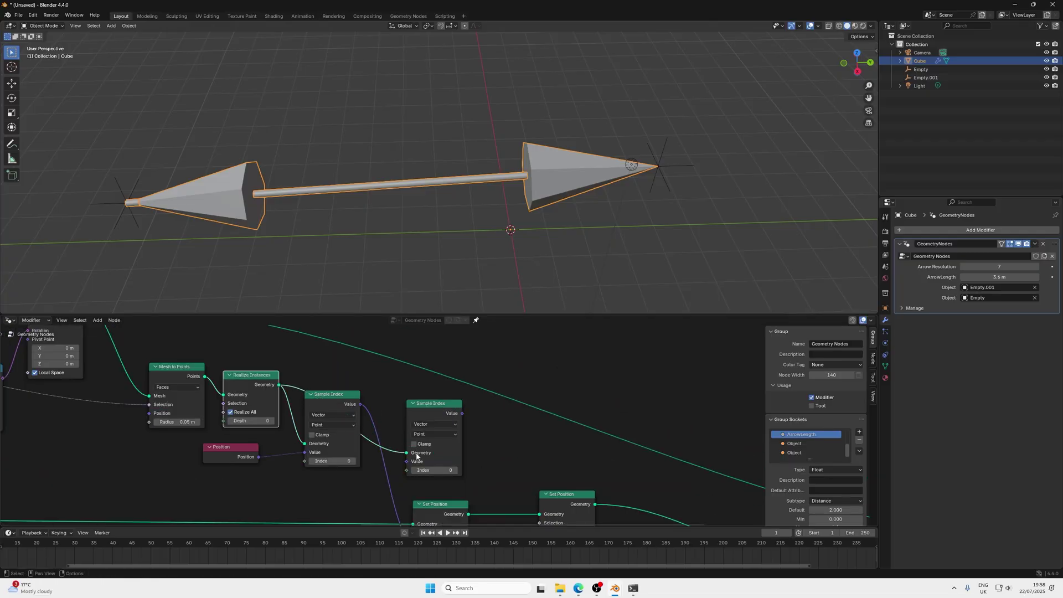
pyautogui.click(455, 470)
pyautogui.moveTo(259, 456); pyautogui.dragTo(407, 461)
pyautogui.scroll(-2, 486, 416)
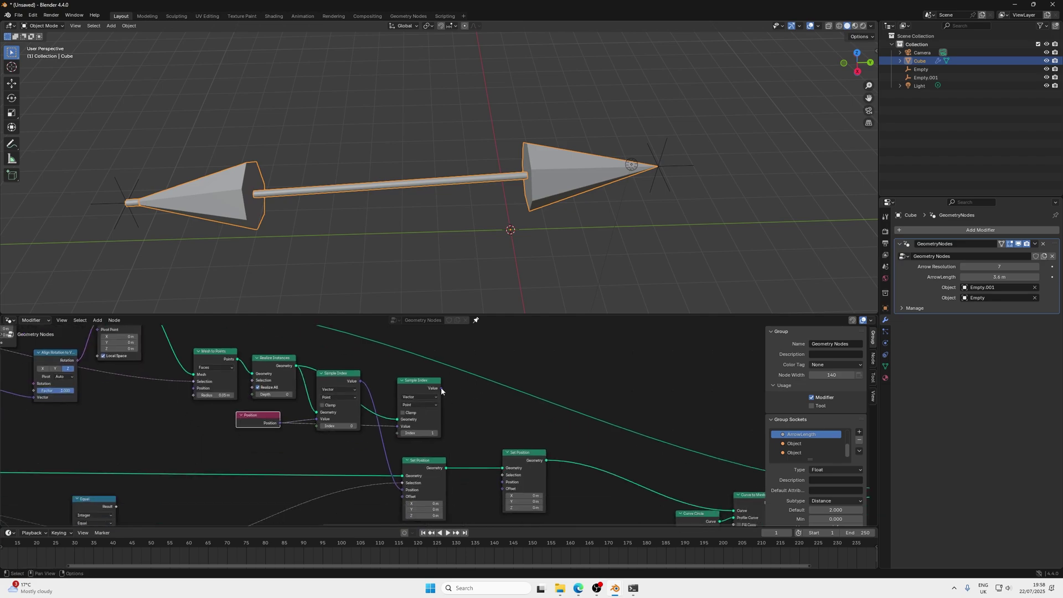
# Connect the copied Sample Index Value to the second Set Position's Position, and the Equal 1 result to its Selection
pyautogui.moveTo(441, 389); pyautogui.dragTo(502, 483)
pyautogui.scroll(-1, 447, 501)
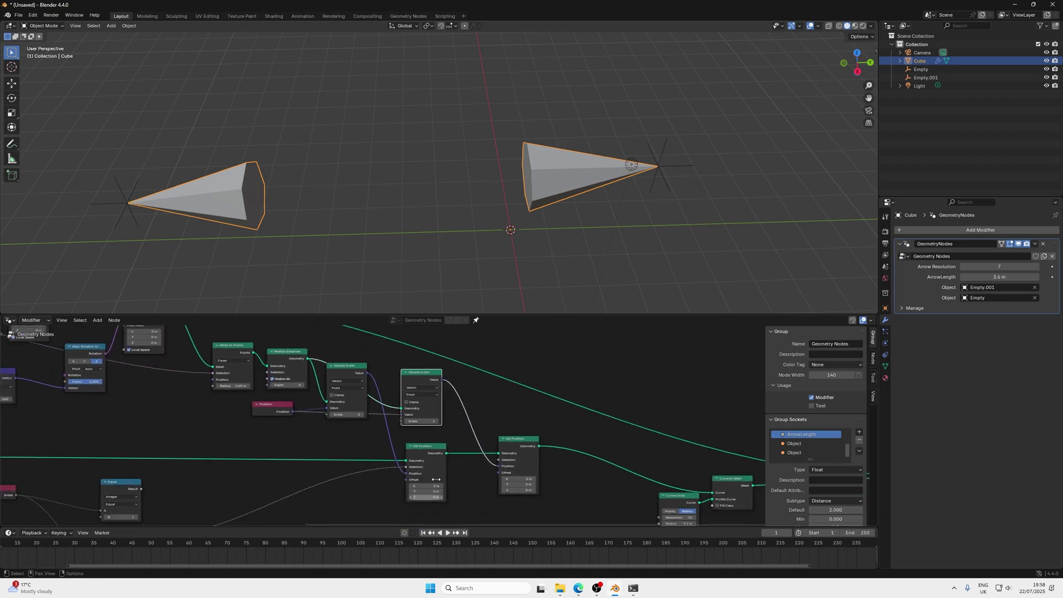
pyautogui.moveTo(436, 479); pyautogui.dragTo(492, 436, button='middle')
pyautogui.moveTo(196, 446); pyautogui.dragTo(569, 420)
# Move Empty.001 freely to different spots to test the arrow, leaving it at about X 1.002 m, Y 17.711 m, Z -2.1499 m
pyautogui.moveTo(311, 210); pyautogui.dragTo(159, 251, button='middle')
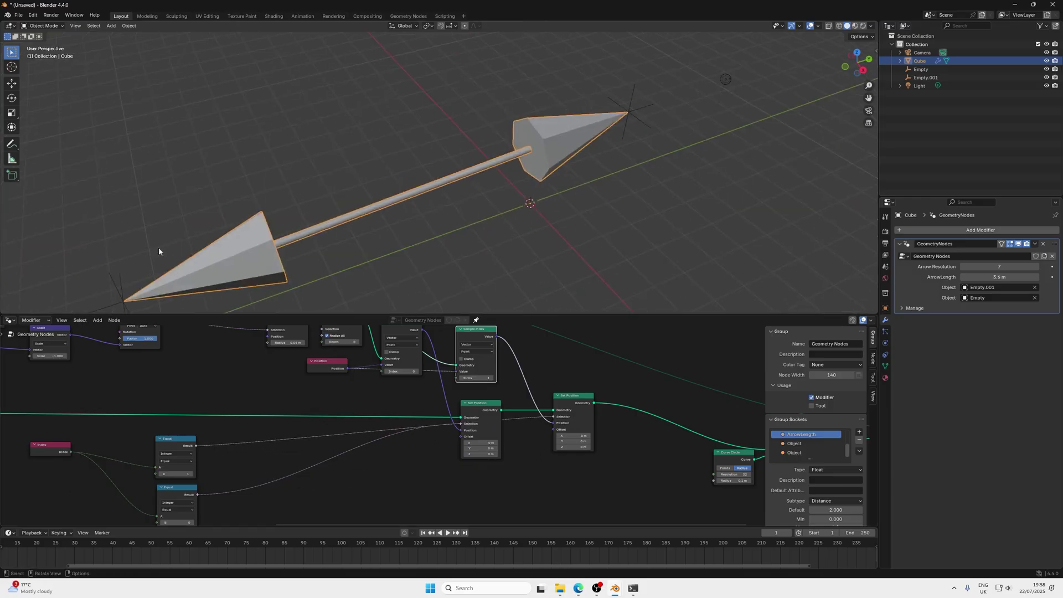
pyautogui.scroll(-3, 432, 197)
pyautogui.moveTo(432, 197); pyautogui.dragTo(382, 206, button='middle')
pyautogui.click(542, 151)
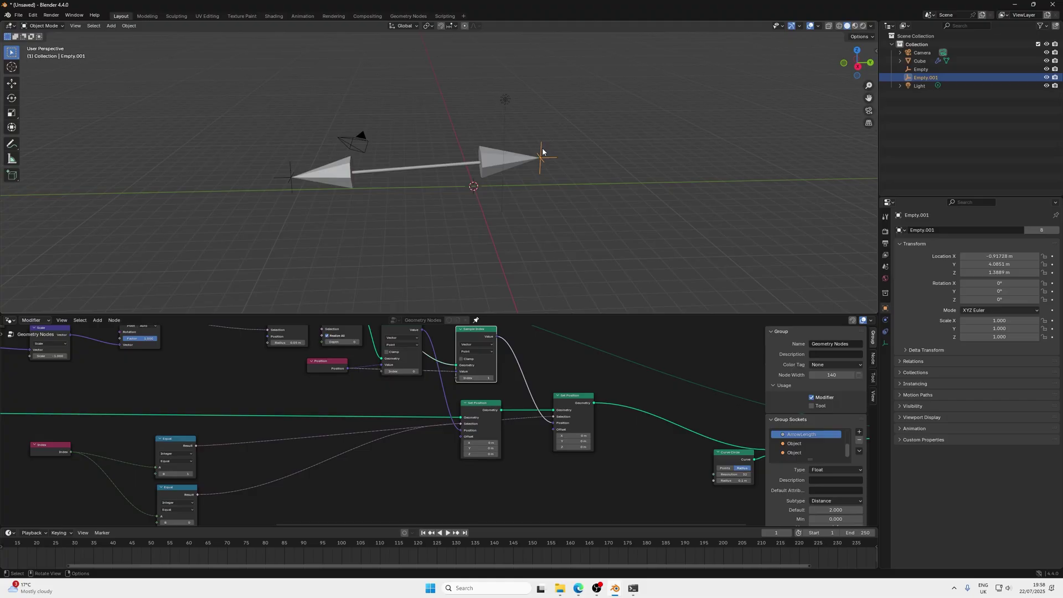
pyautogui.press('g')
pyautogui.click(591, 276)
pyautogui.moveTo(592, 276); pyautogui.dragTo(550, 257, button='middle')
pyautogui.press('g')
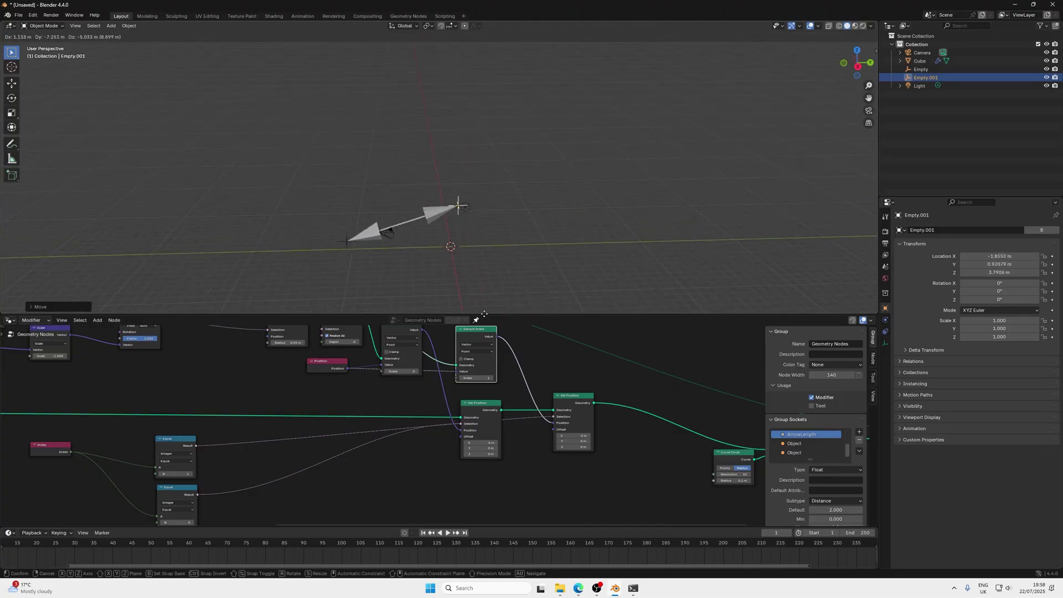
pyautogui.click(645, 83)
# Insert a Set Material node on the cone branch and a duplicate of it on the shaft branch, both ahead of Join Geometry
pyautogui.hscroll(10, 421, 437)
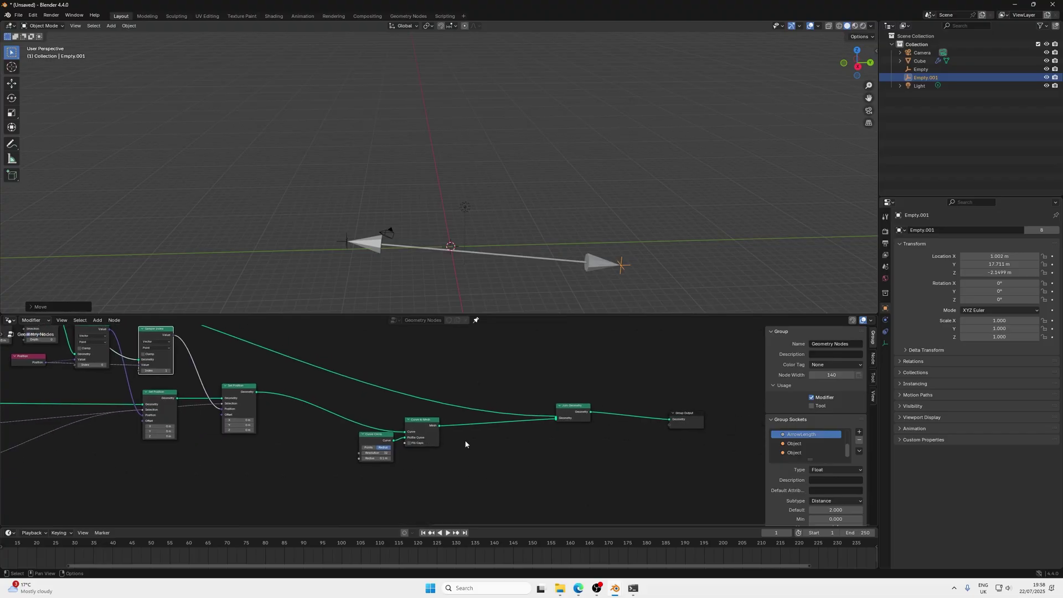
pyautogui.hotkey('shift', 'a')
pyautogui.write('set mater')
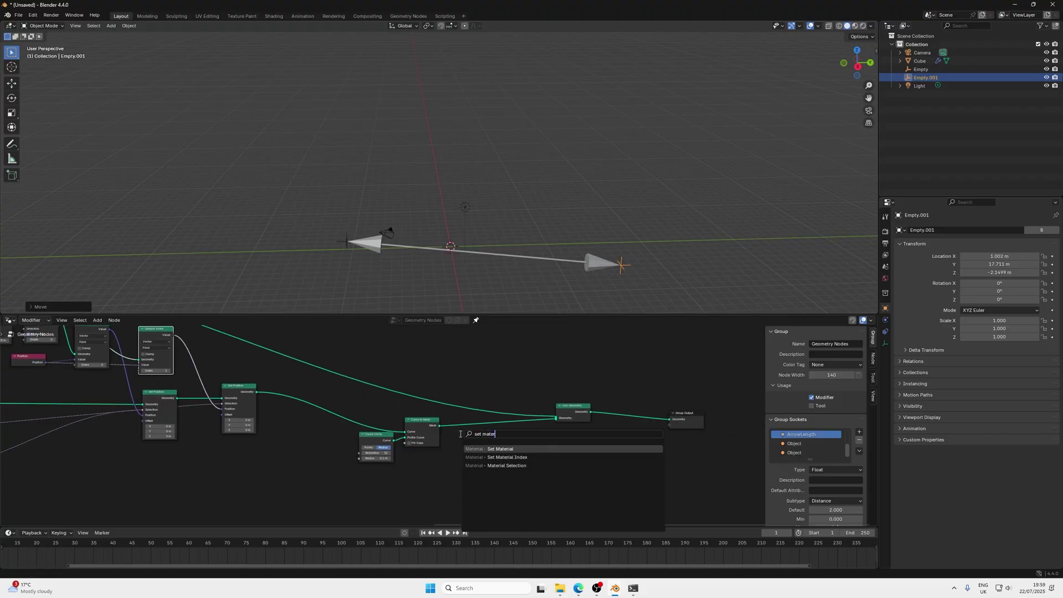
pyautogui.click(502, 449)
pyautogui.click(486, 391)
pyautogui.hotkey('shift', 'd')
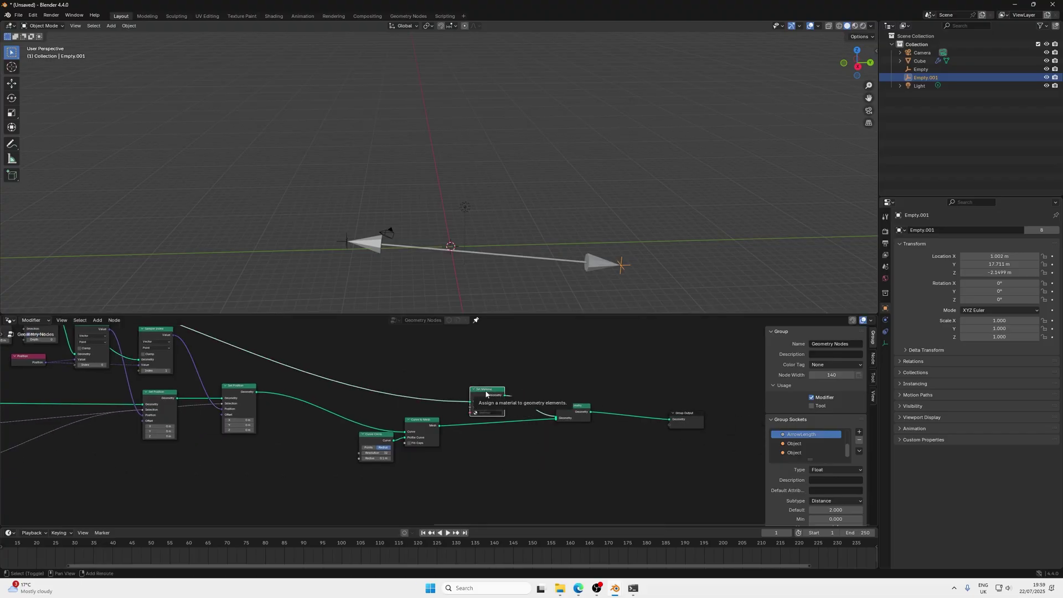
pyautogui.click(480, 430)
# Duplicate the arrow object in place, and place a duplicate of Empty.001 above the original
pyautogui.moveTo(532, 282); pyautogui.dragTo(460, 218, button='middle')
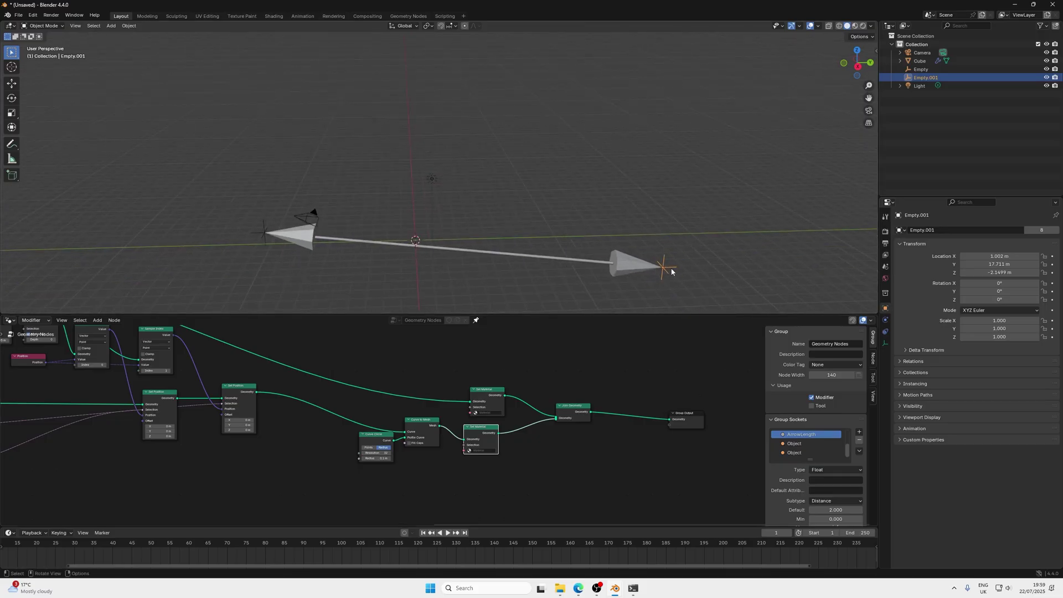
pyautogui.click(601, 266)
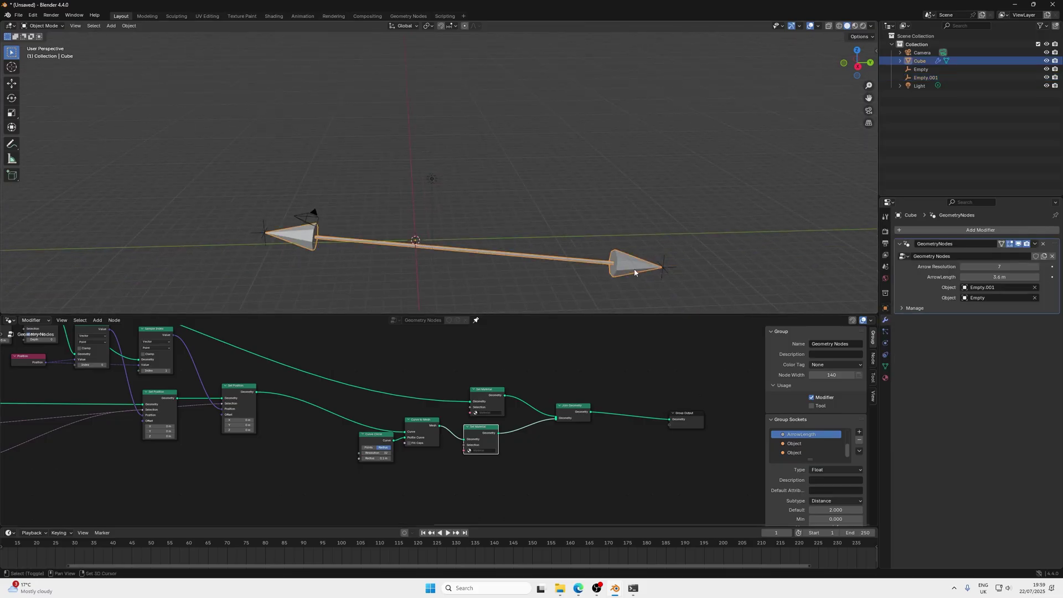
pyautogui.hotkey('shift', 'd')
pyautogui.press('Escape')
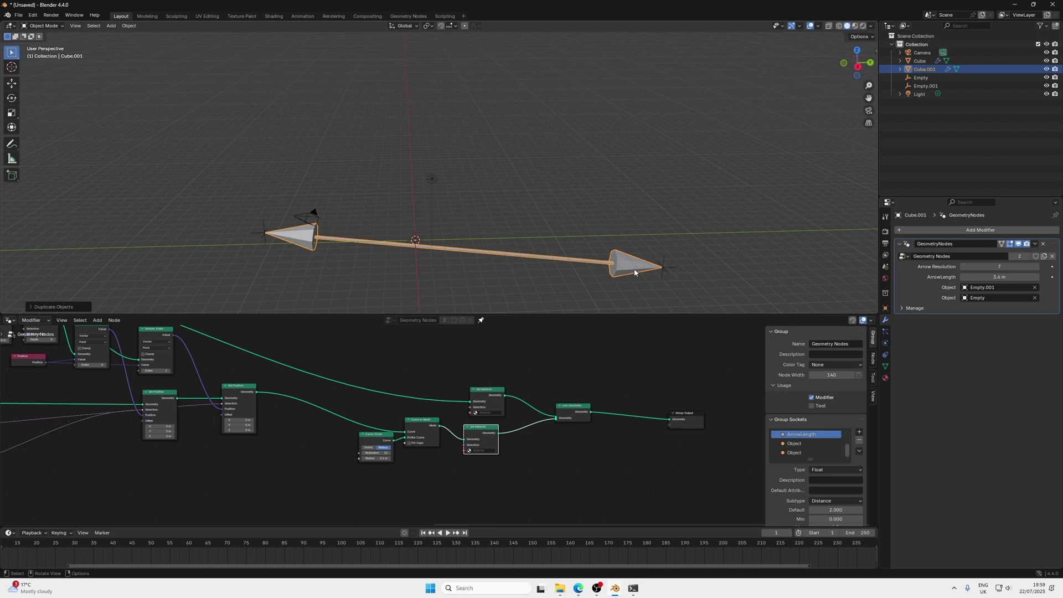
pyautogui.click(666, 267)
pyautogui.hotkey('shift', 'd')
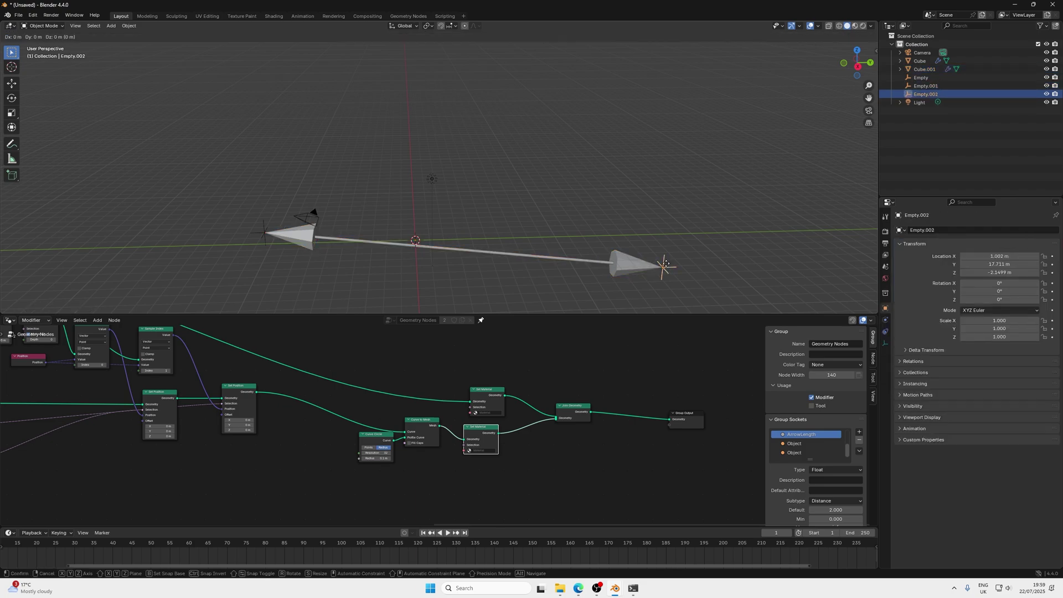
pyautogui.click(620, 160)
# Replace Empty.001 with Empty.002 as the first Object input of the original arrow's Geometry Nodes modifier
pyautogui.click(632, 257)
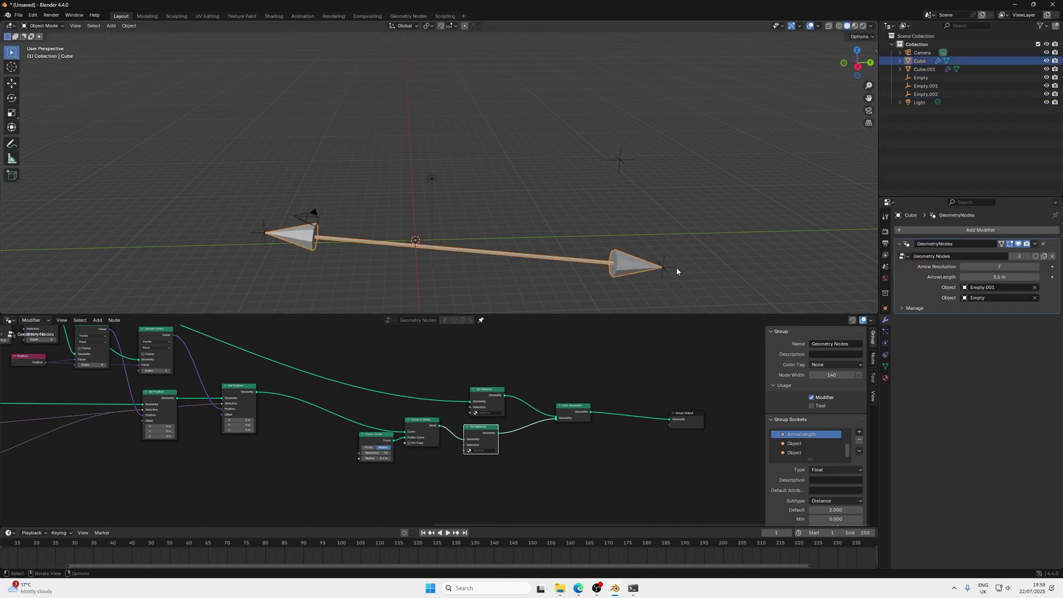
pyautogui.click(1035, 288)
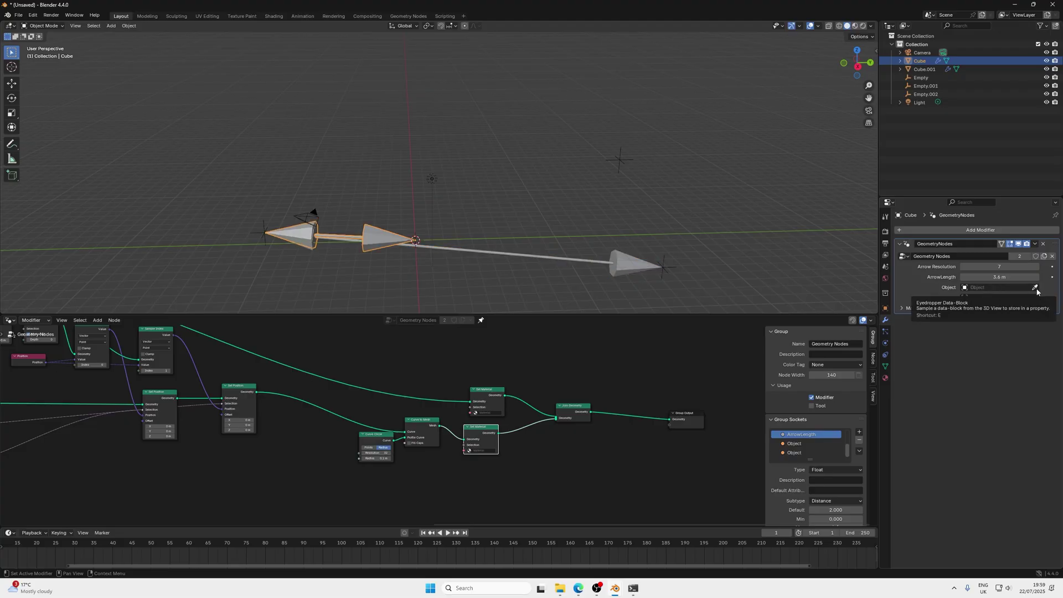
pyautogui.click(997, 287)
pyautogui.click(975, 342)
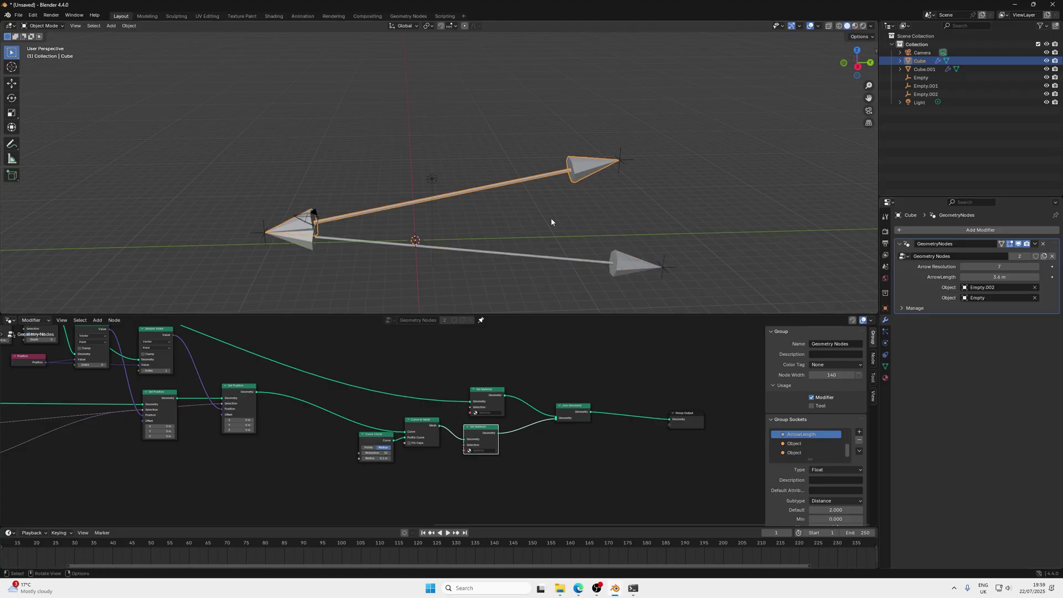
# Examine both arrows from several angles with the viewport overlays hidden, and restore the overlays
pyautogui.moveTo(553, 225); pyautogui.dragTo(697, 160, button='middle')
pyautogui.click(811, 26)
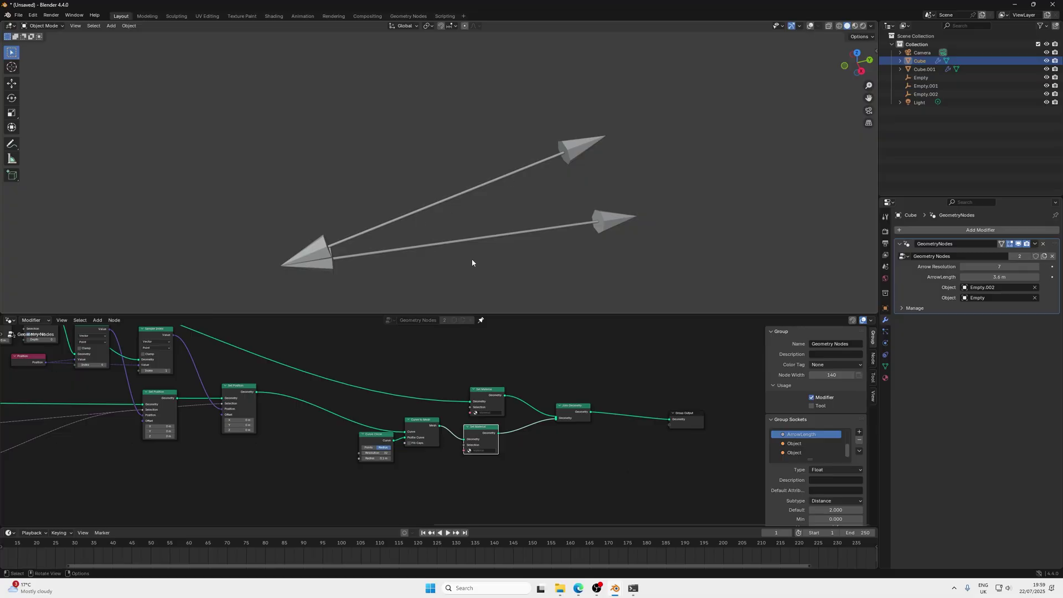
pyautogui.moveTo(473, 261); pyautogui.dragTo(514, 215, button='middle')
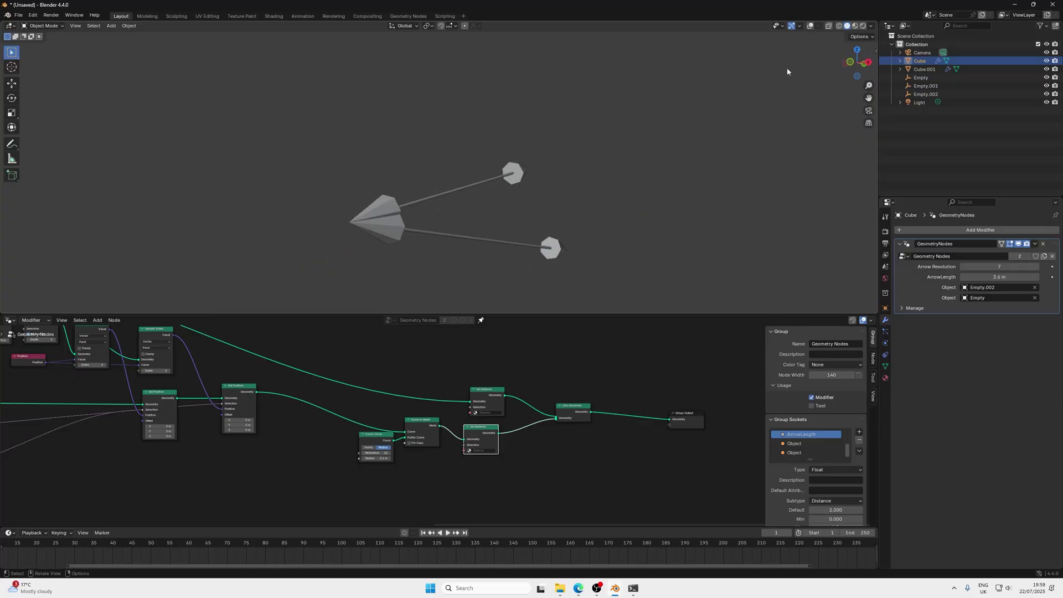
pyautogui.moveTo(788, 71); pyautogui.dragTo(599, 221, button='middle')
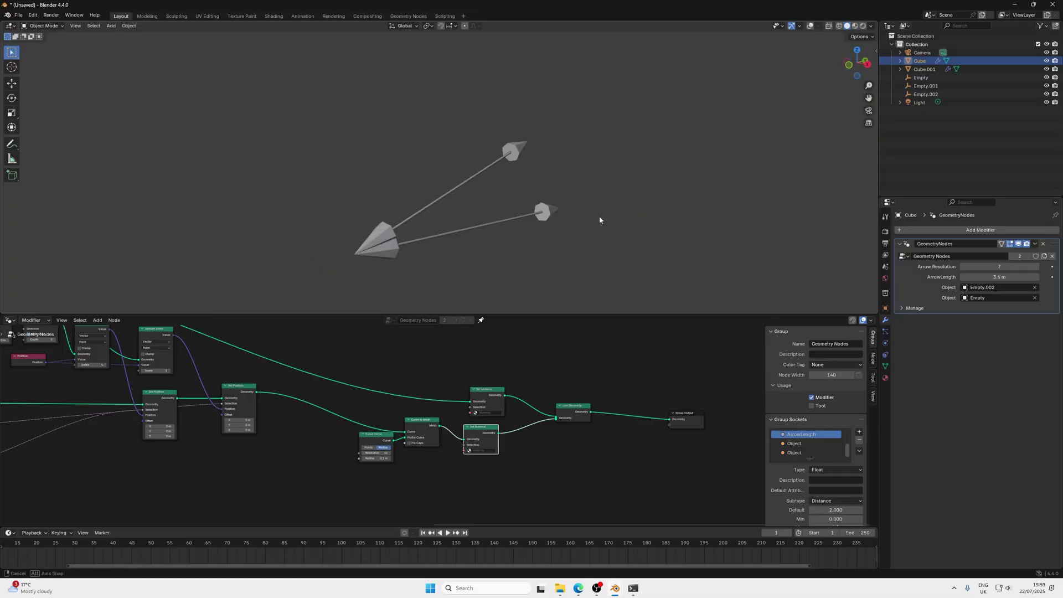
pyautogui.click(810, 26)
# Review the finished node tree from the shaft and material nodes back to the cone and rotation nodes
pyautogui.scroll(-2, 286, 420)
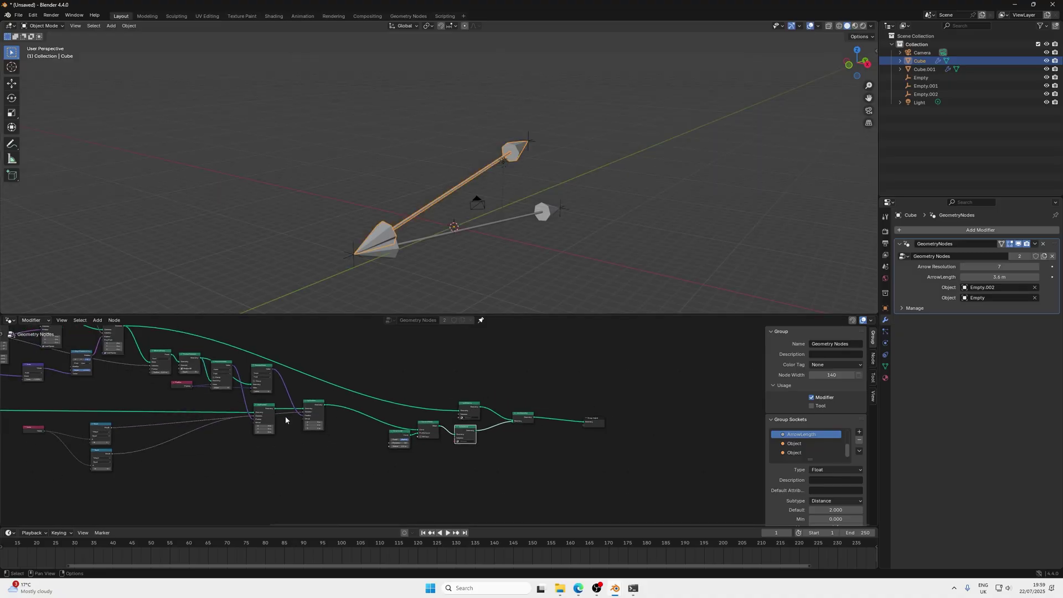
pyautogui.moveTo(286, 420); pyautogui.dragTo(508, 469, button='middle')
pyautogui.scroll(1, 509, 470)
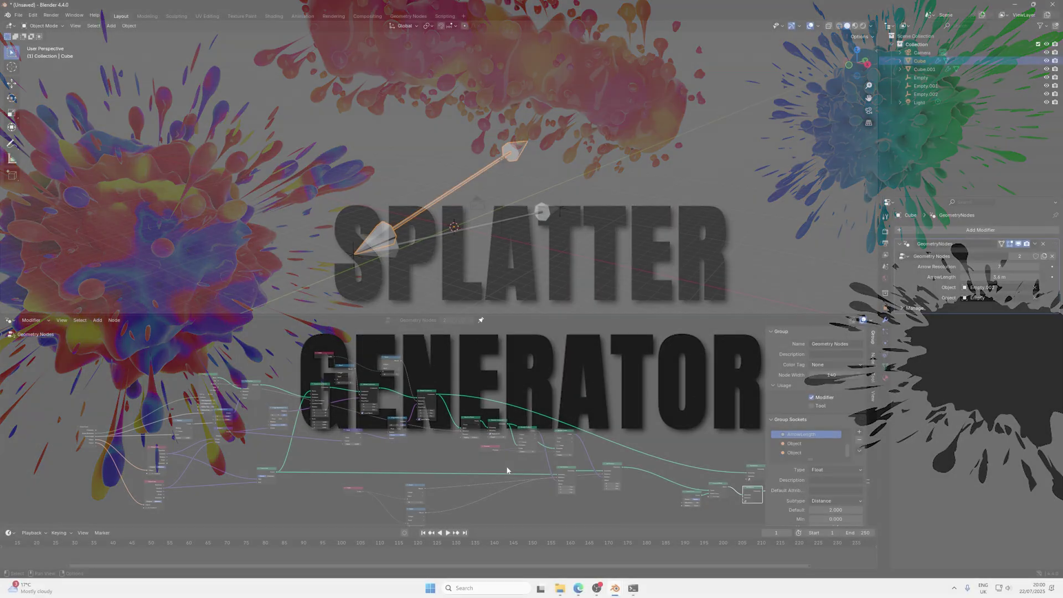
pyautogui.scroll(5, 504, 460)
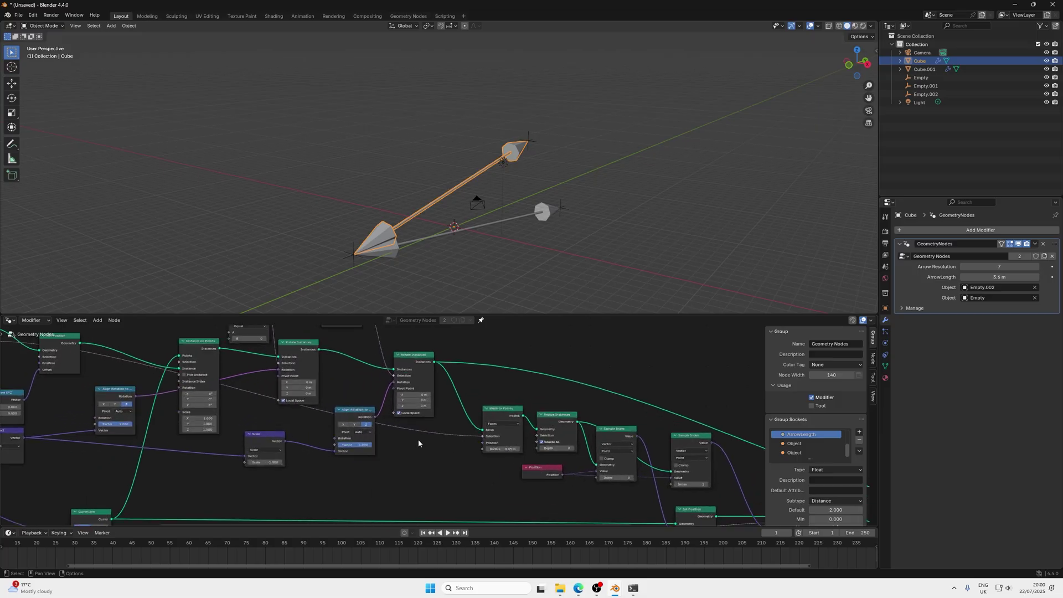
pyautogui.scroll(-5, 418, 443)
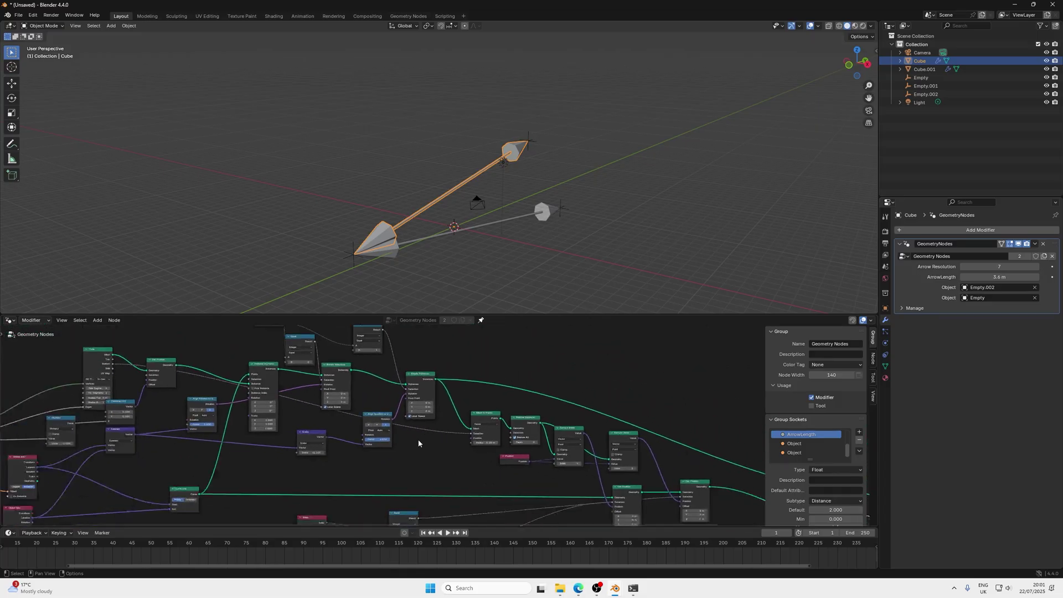
pyautogui.moveTo(419, 443); pyautogui.dragTo(546, 447, button='middle')
pyautogui.scroll(5, 551, 447)
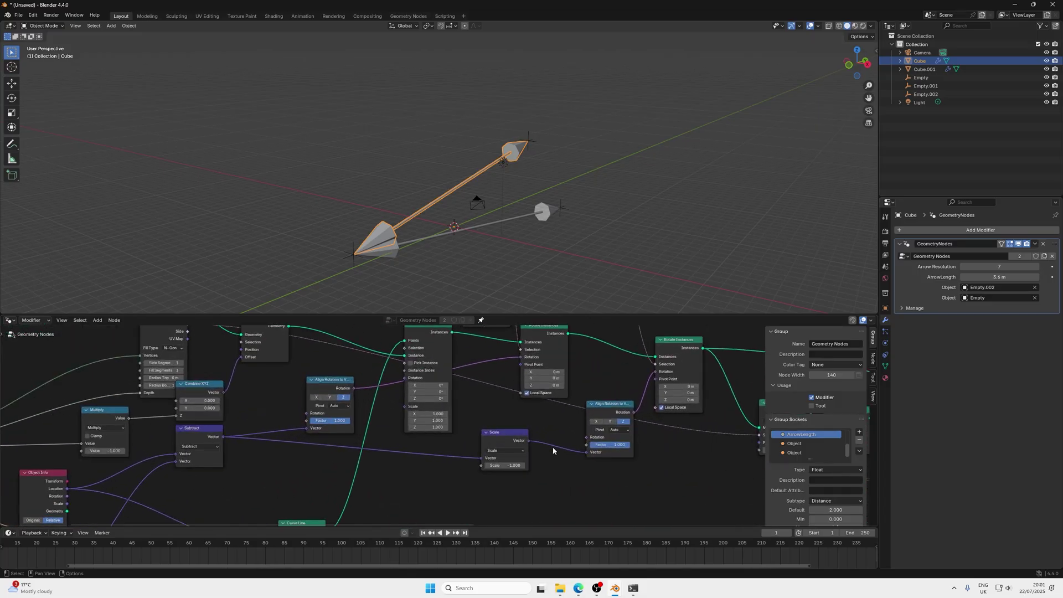